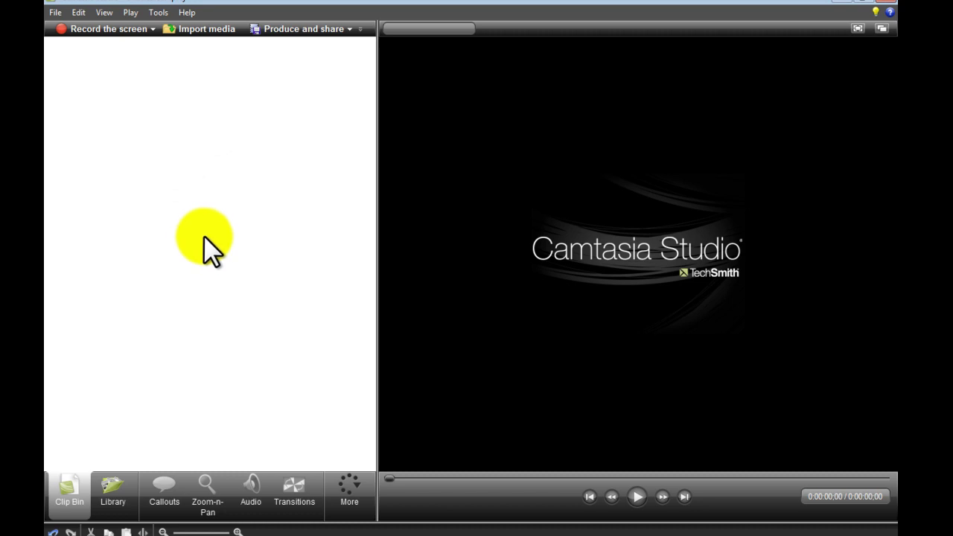
Import the video 20200530_215759_edited and add it to the timeline.
{"action": "left_click", "coordinate": [191, 29]}
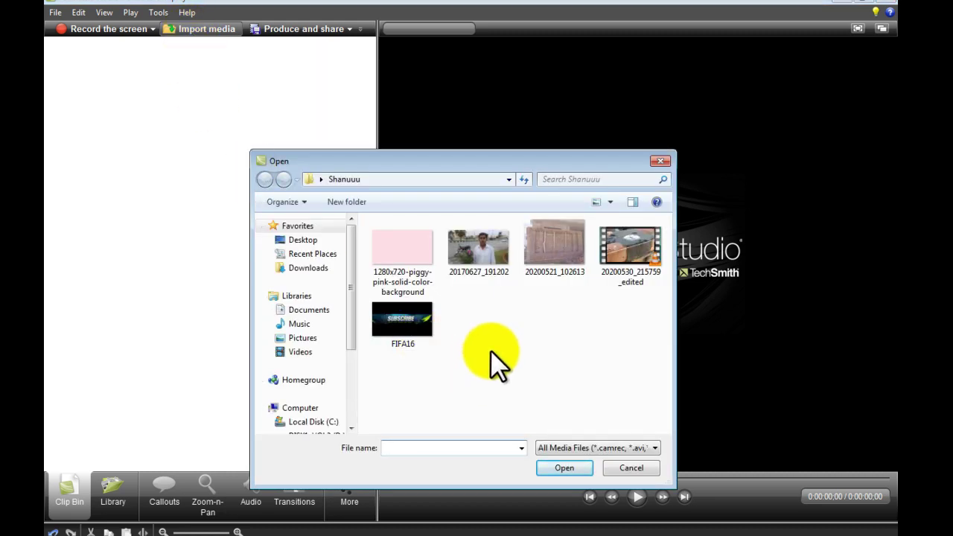
{"action": "left_click", "coordinate": [628, 255]}
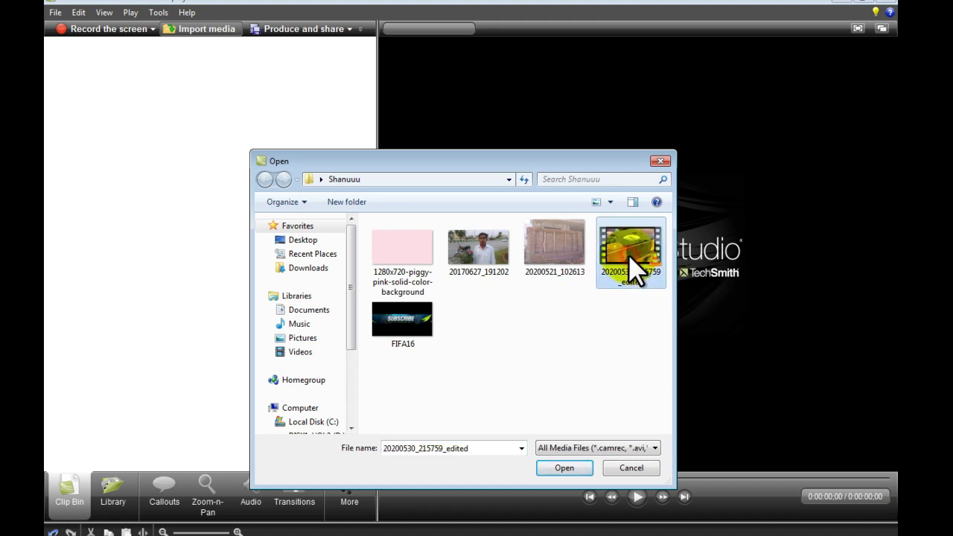
{"action": "left_click", "coordinate": [546, 468]}
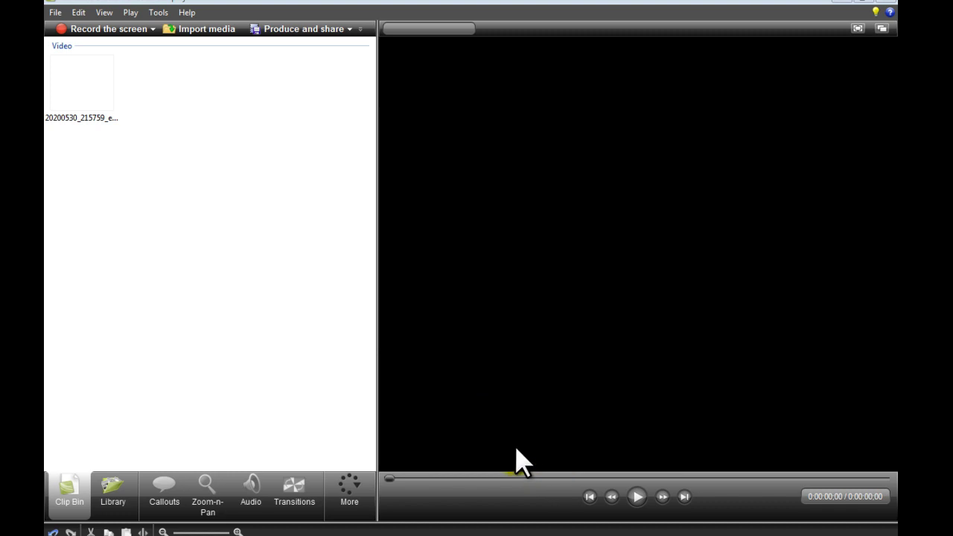
{"action": "mouse_move", "coordinate": [84, 81]}
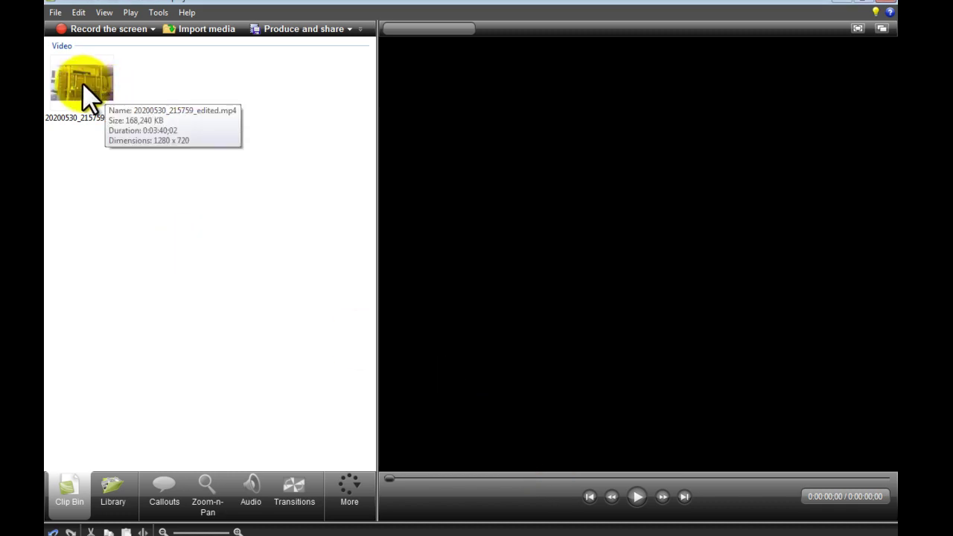
{"action": "right_click", "coordinate": [84, 97]}
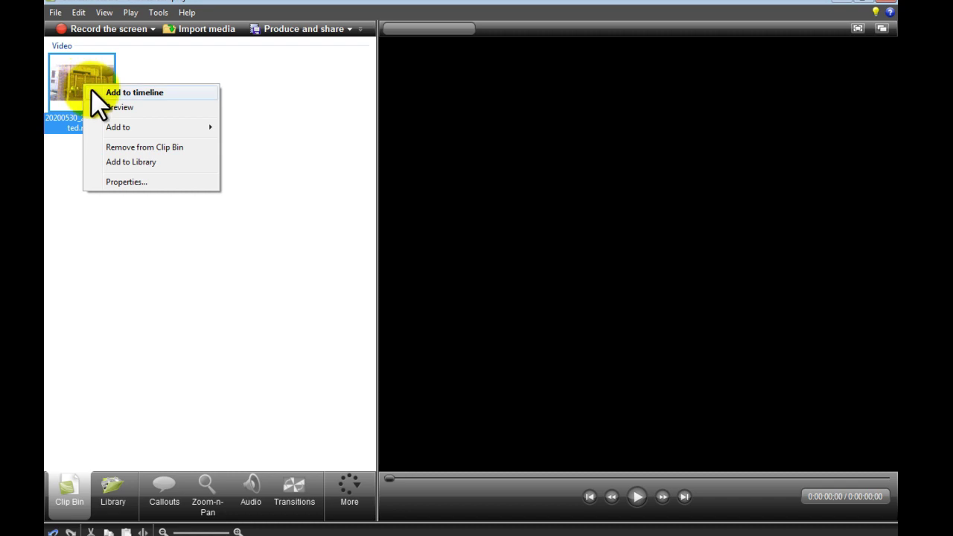
{"action": "left_click", "coordinate": [119, 92]}
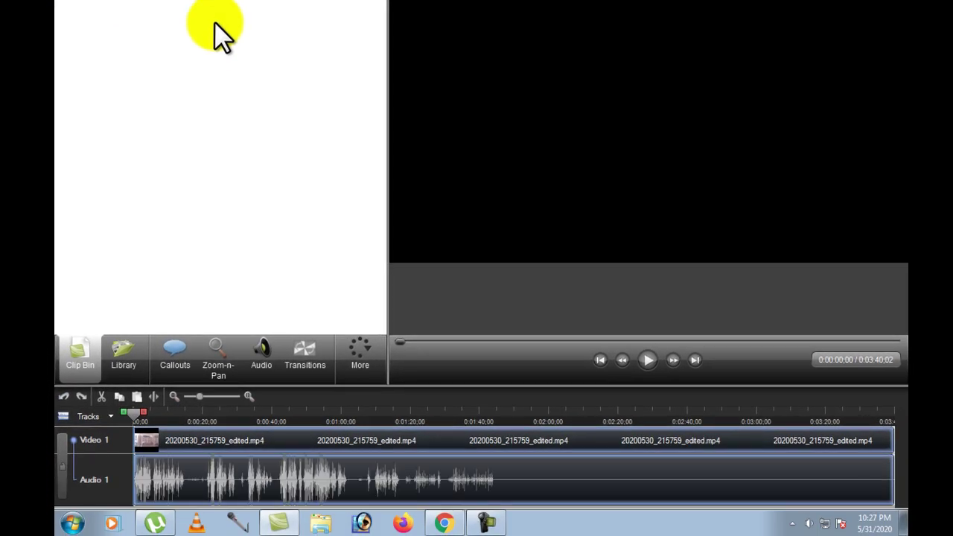
Try marking a timeline range from about 0:00:14;19 to 0:00:20;24, and return the playhead to the start.
{"action": "left_click", "coordinate": [268, 480]}
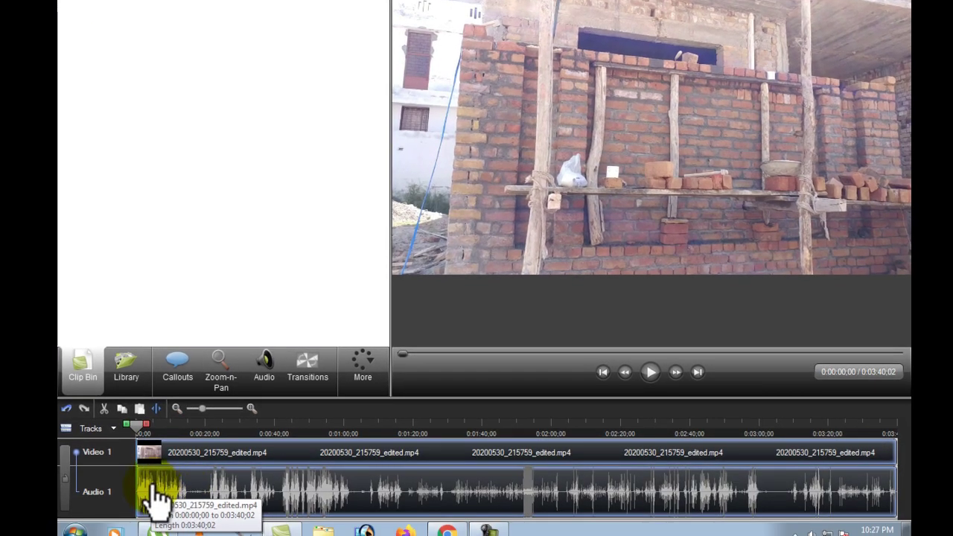
{"action": "left_click", "coordinate": [155, 495]}
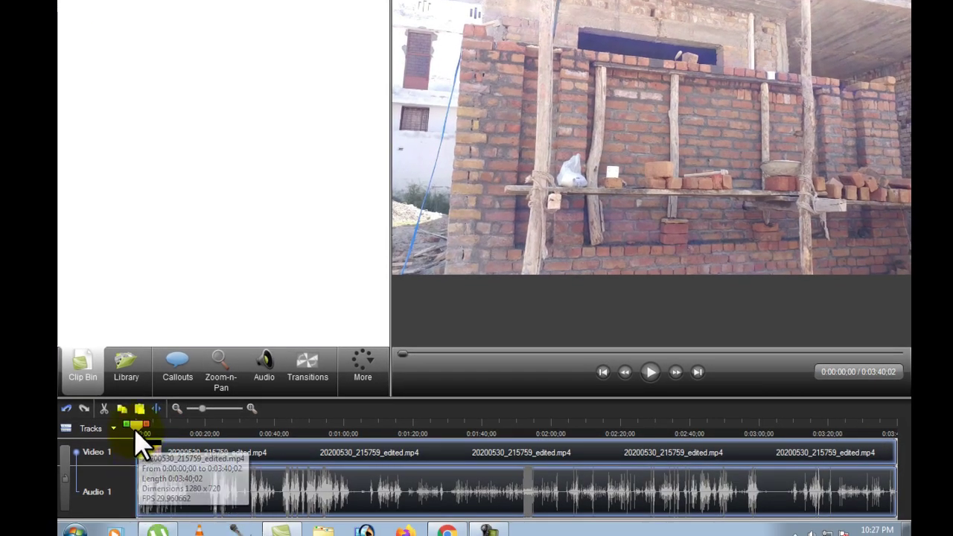
{"action": "left_click_drag", "start_coordinate": [134, 425], "coordinate": [186, 425]}
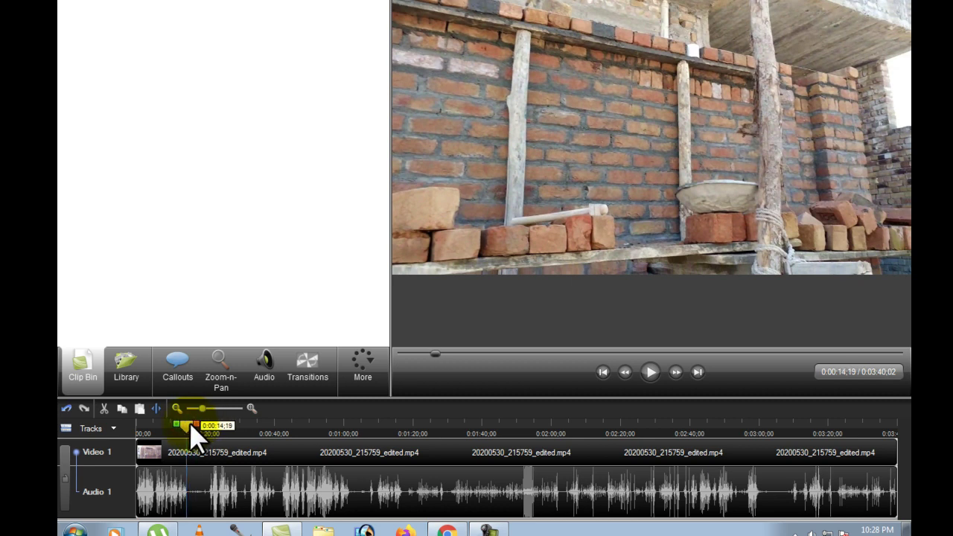
{"action": "left_click_drag", "start_coordinate": [198, 428], "coordinate": [220, 426]}
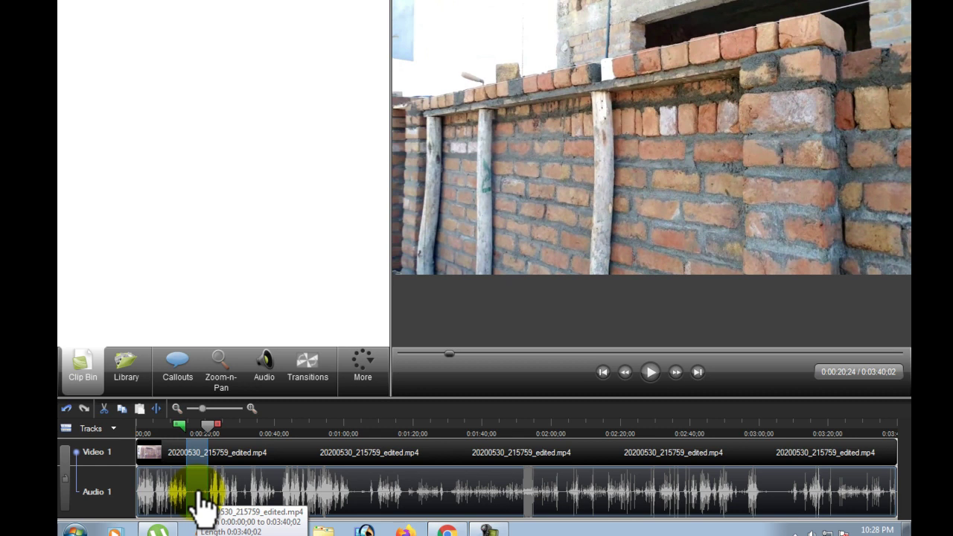
{"action": "left_click_drag", "start_coordinate": [214, 421], "coordinate": [127, 428]}
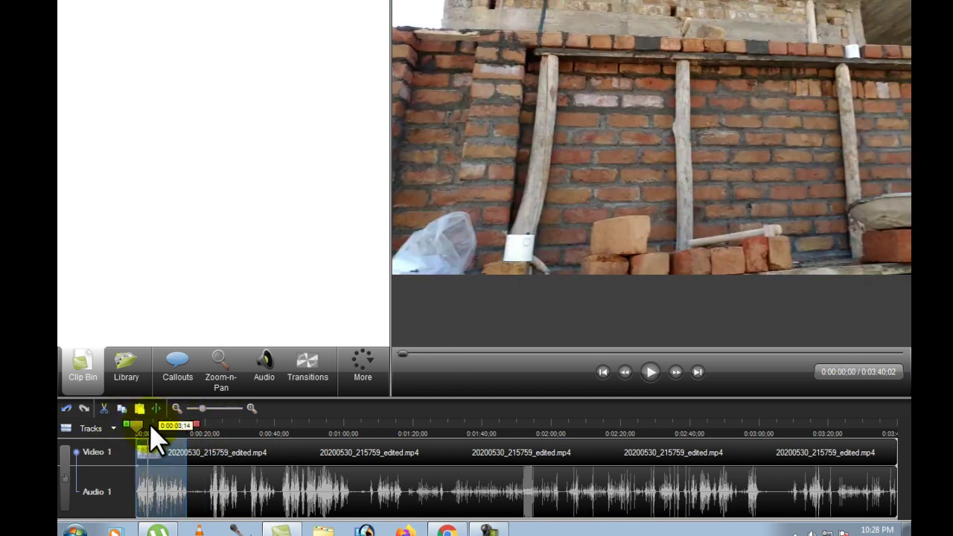
{"action": "left_click_drag", "start_coordinate": [184, 426], "coordinate": [158, 431]}
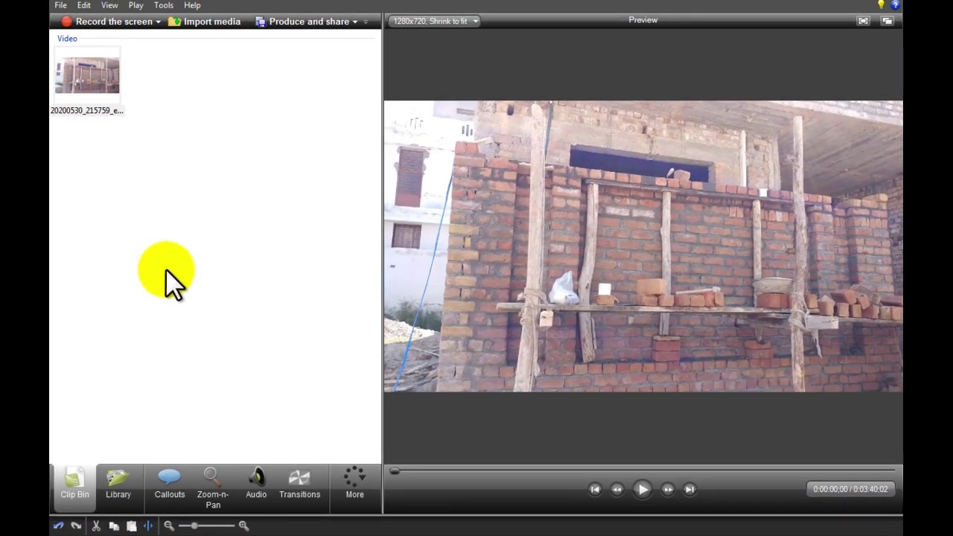
Import the Warriyo_-_Mortals music file from the Back Ground Audio folder and add it to the timeline.
{"action": "left_click", "coordinate": [198, 23]}
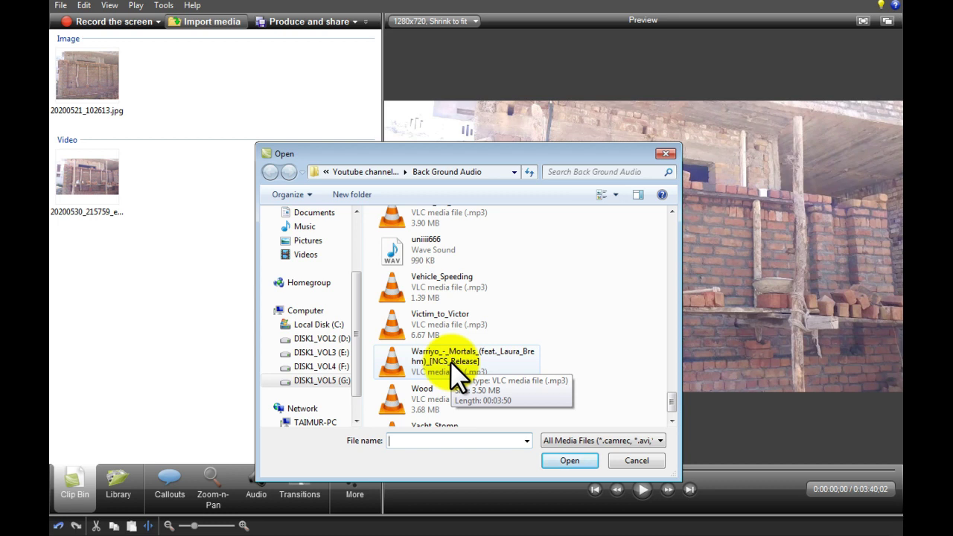
{"action": "left_click", "coordinate": [451, 362]}
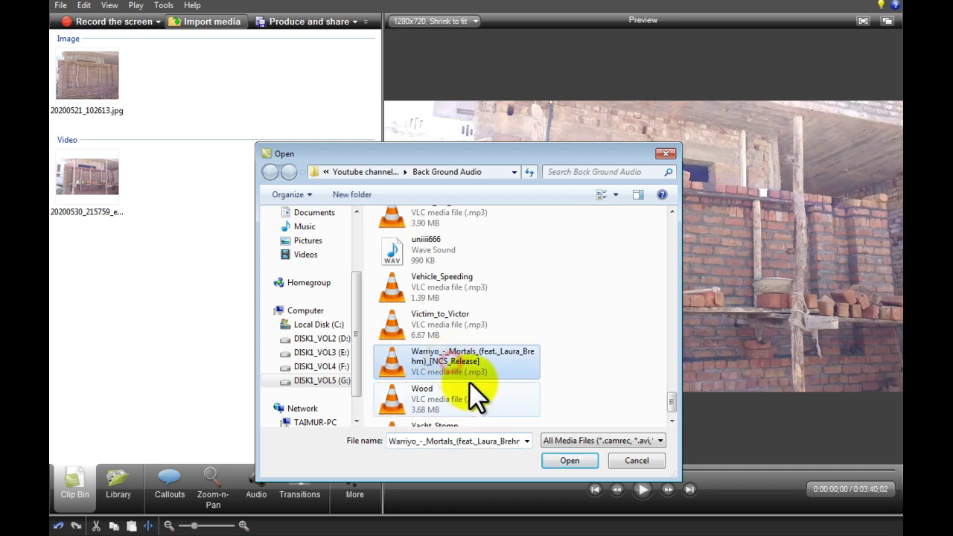
{"action": "left_click", "coordinate": [549, 460]}
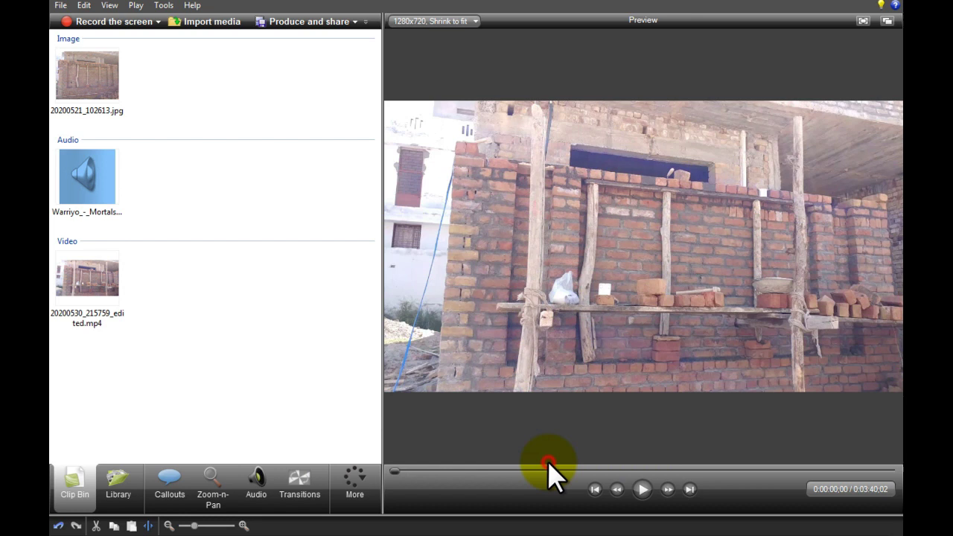
{"action": "right_click", "coordinate": [70, 174]}
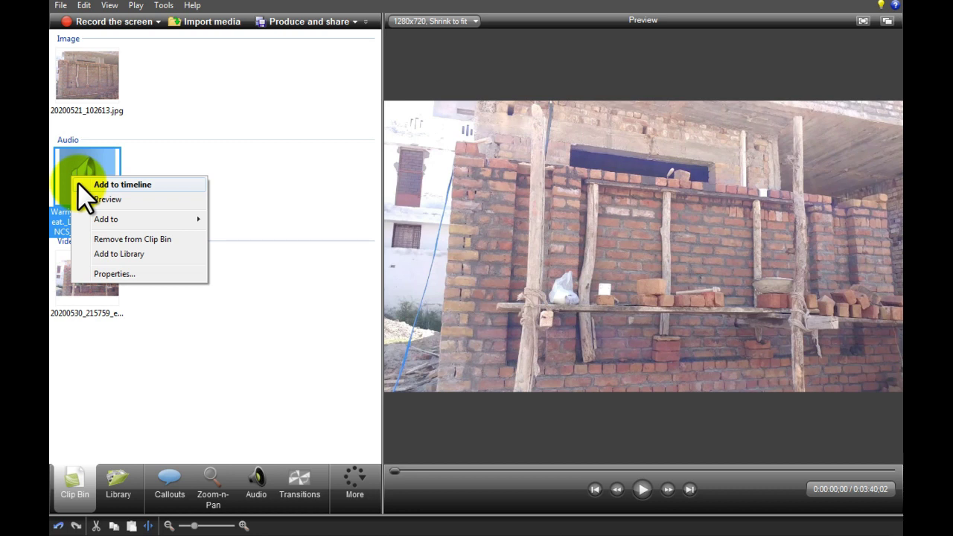
{"action": "left_click", "coordinate": [79, 185]}
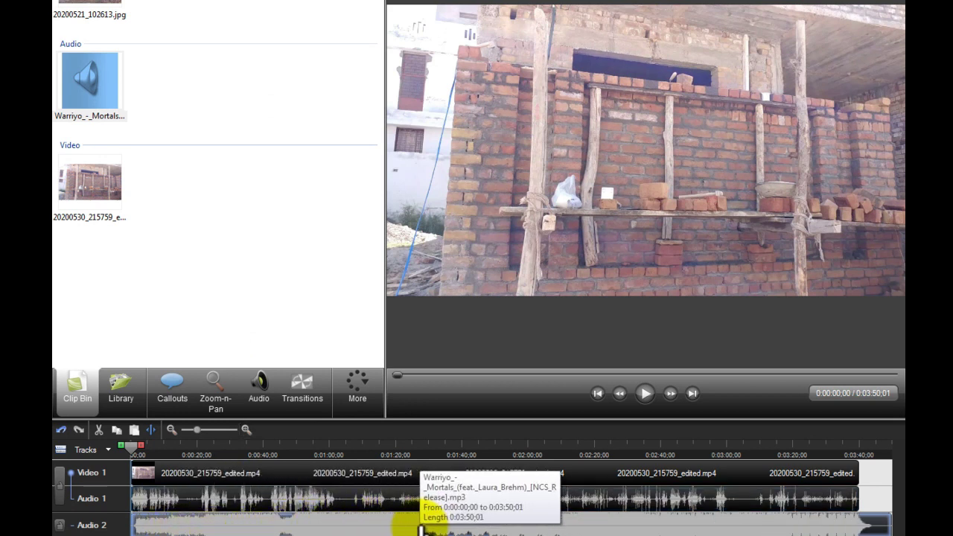
Apply Volume down to the Warriyo_-_Mortals music clip on the Audio 2 track.
{"action": "left_click", "coordinate": [214, 510]}
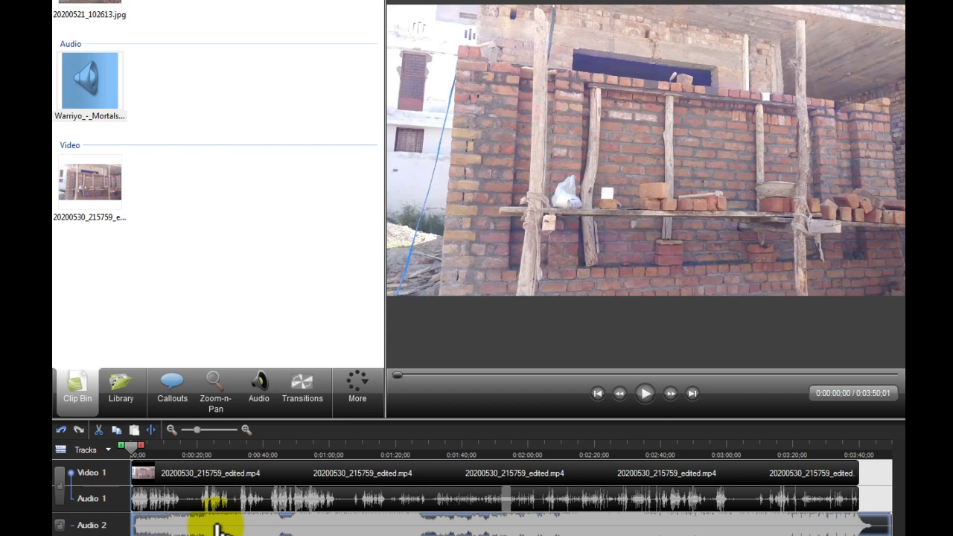
{"action": "left_click", "coordinate": [216, 528]}
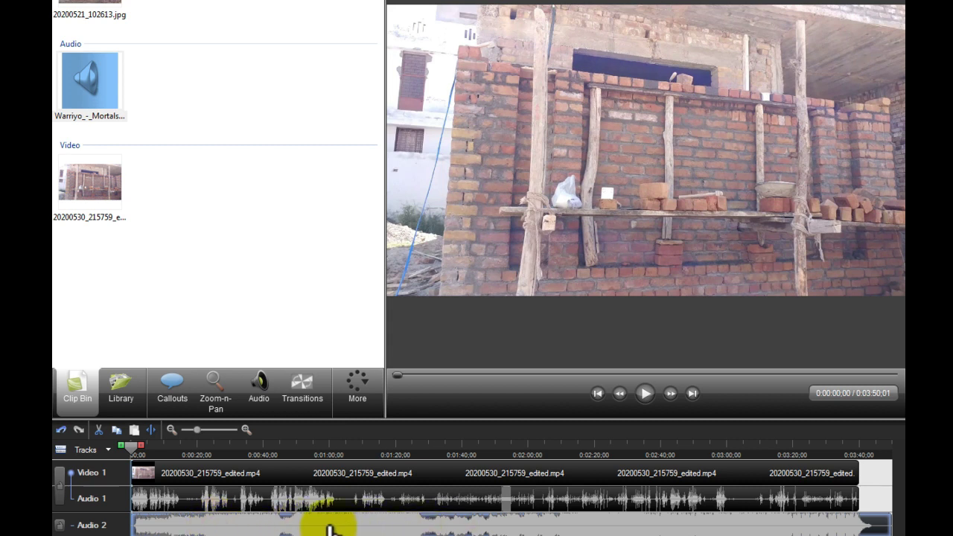
{"action": "left_click", "coordinate": [261, 390]}
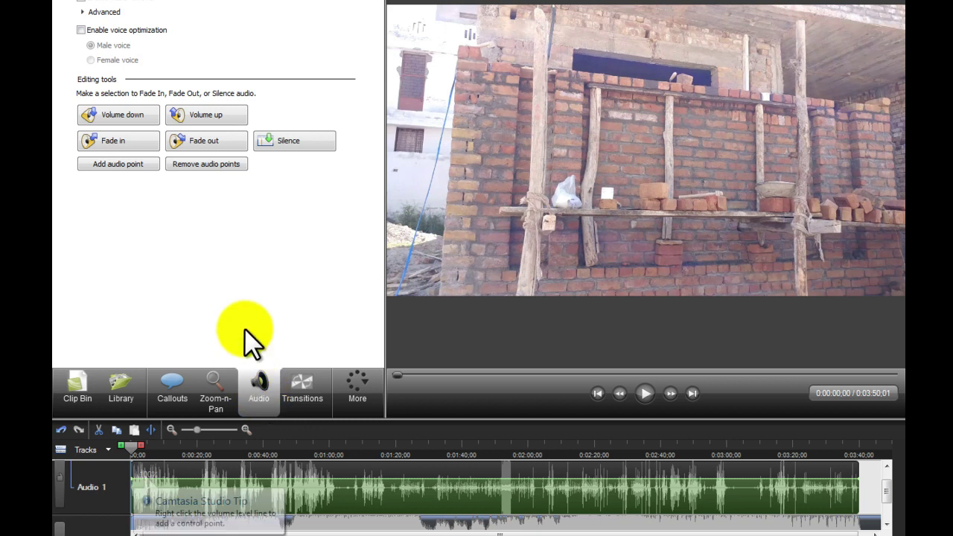
{"action": "left_click", "coordinate": [132, 115]}
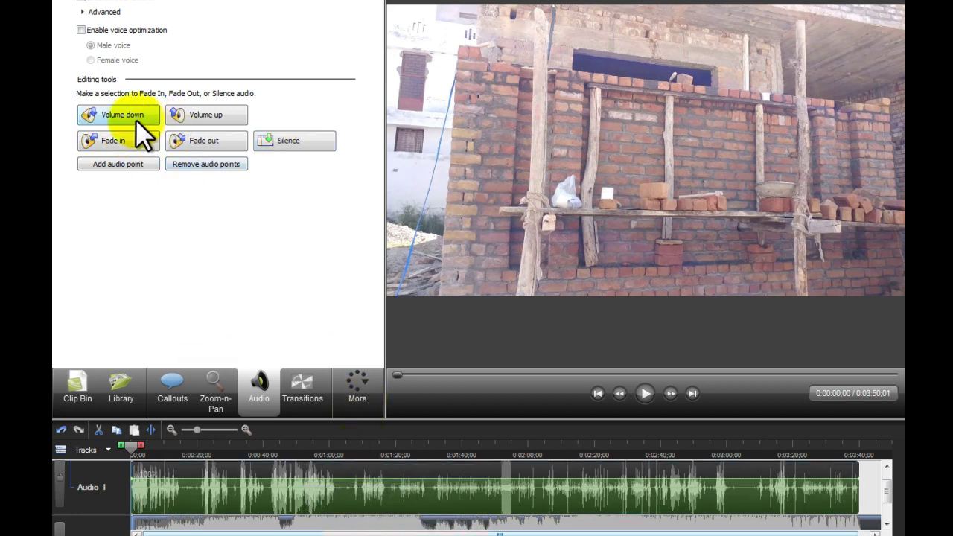
{"action": "scroll", "coordinate": [889, 494], "scroll_direction": "down", "scroll_amount": 1}
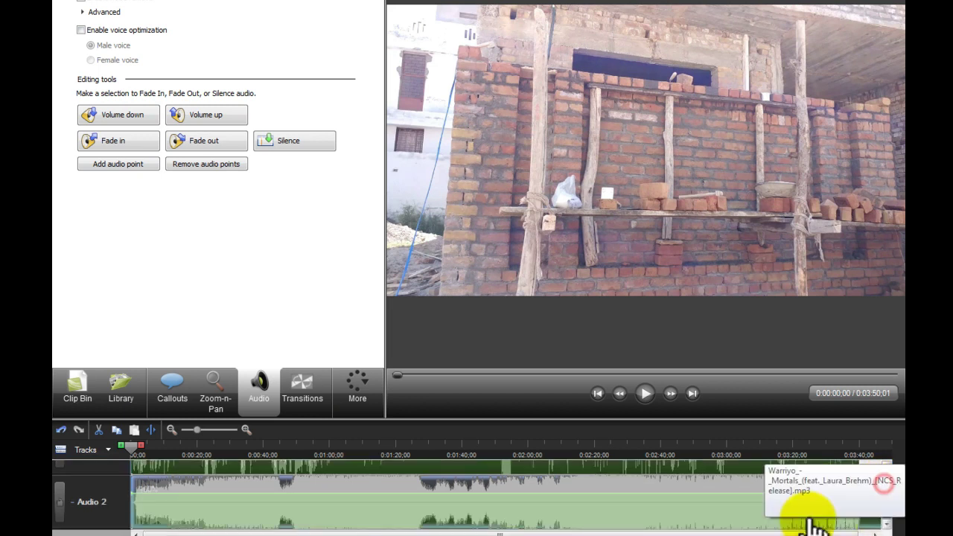
{"action": "left_click", "coordinate": [130, 116]}
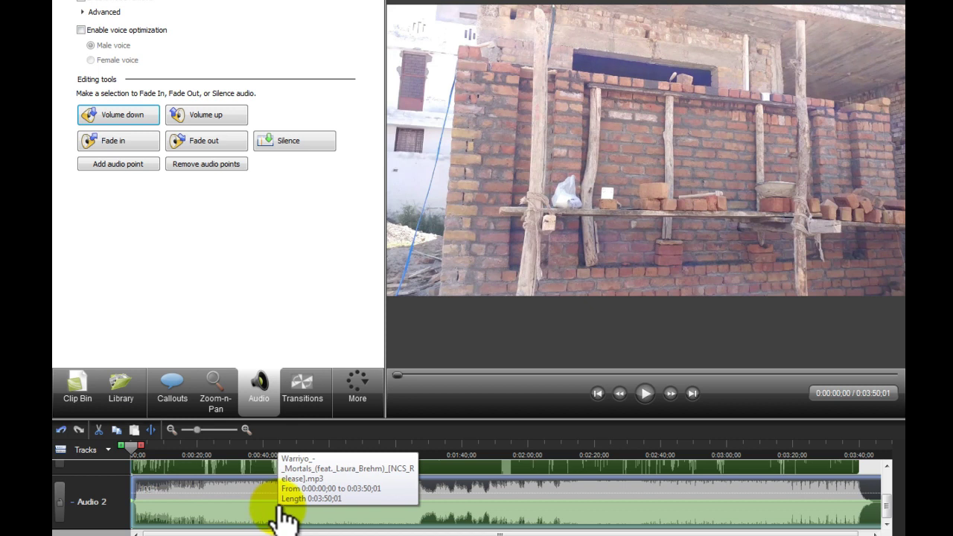
Lower the music clip's volume level line on Audio 2 further, close to its minimum.
{"action": "left_click_drag", "start_coordinate": [274, 502], "coordinate": [266, 513]}
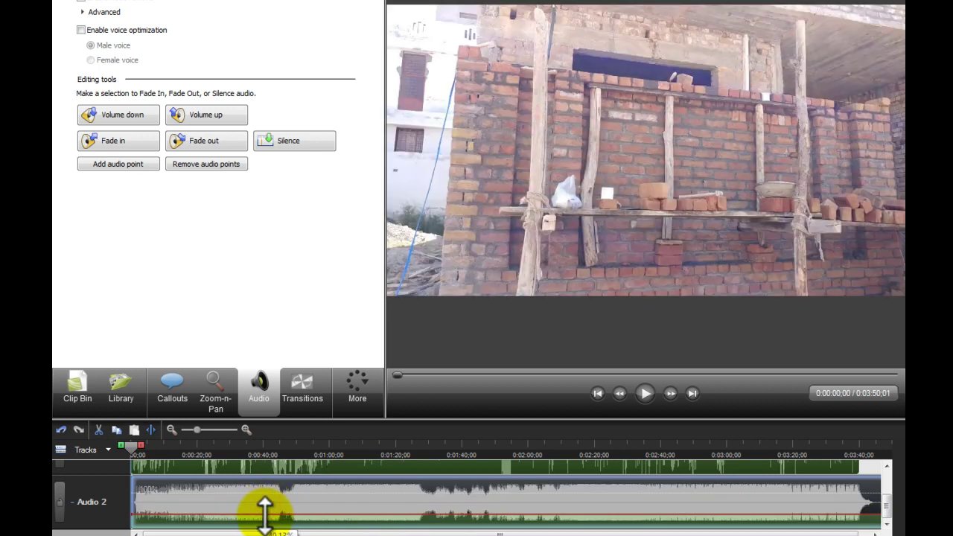
{"action": "right_click", "coordinate": [261, 520]}
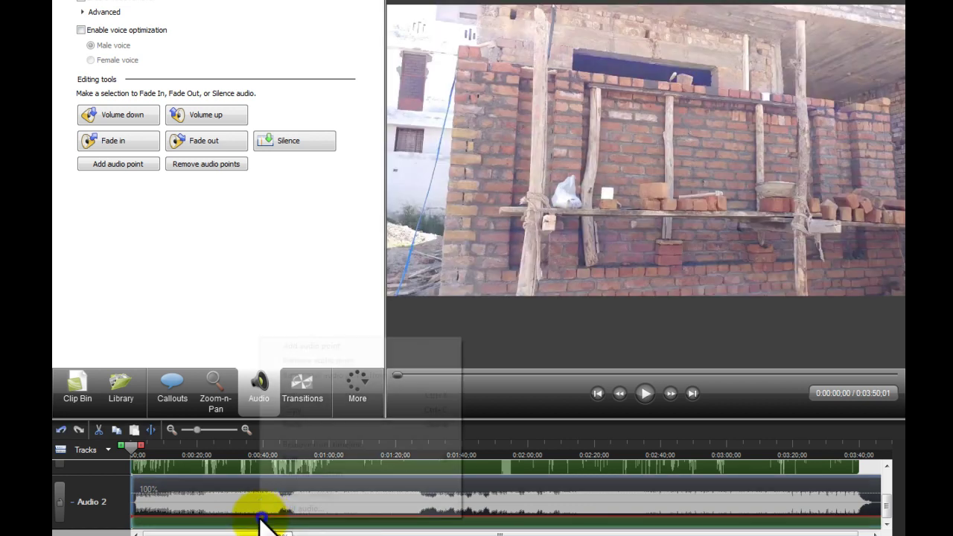
{"action": "left_click", "coordinate": [251, 516]}
{"action": "left_click_drag", "start_coordinate": [248, 513], "coordinate": [242, 514]}
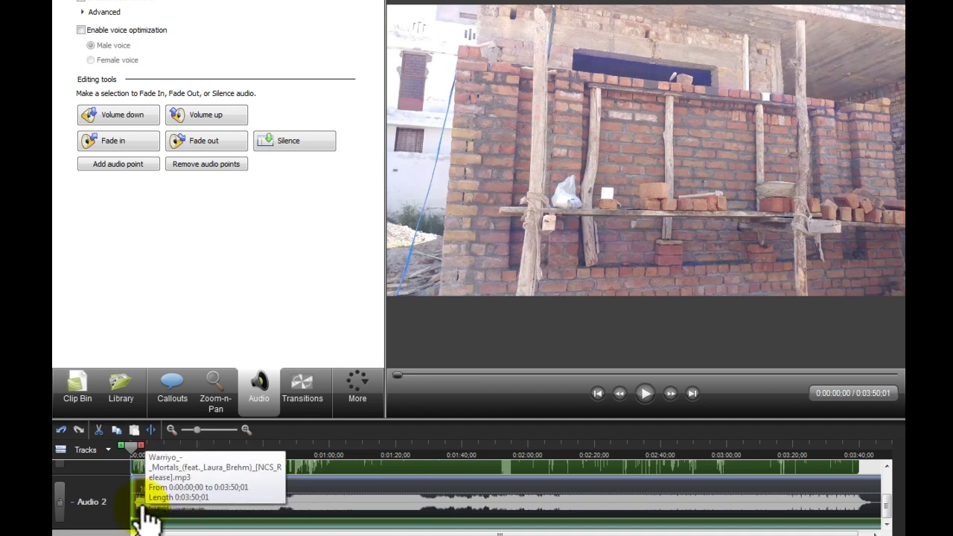
{"action": "scroll", "coordinate": [887, 507], "scroll_direction": "up", "scroll_amount": 2}
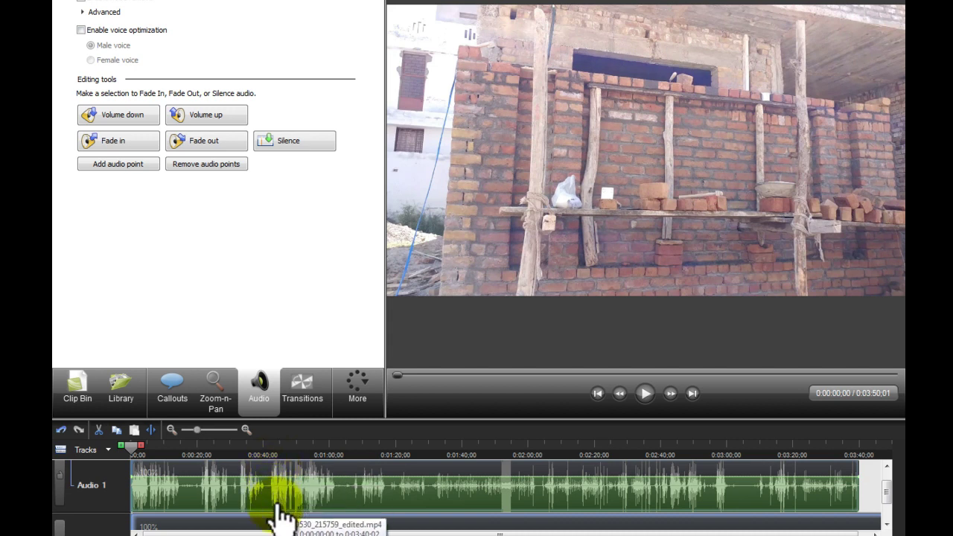
{"action": "scroll", "coordinate": [276, 480], "scroll_direction": "down", "scroll_amount": 1}
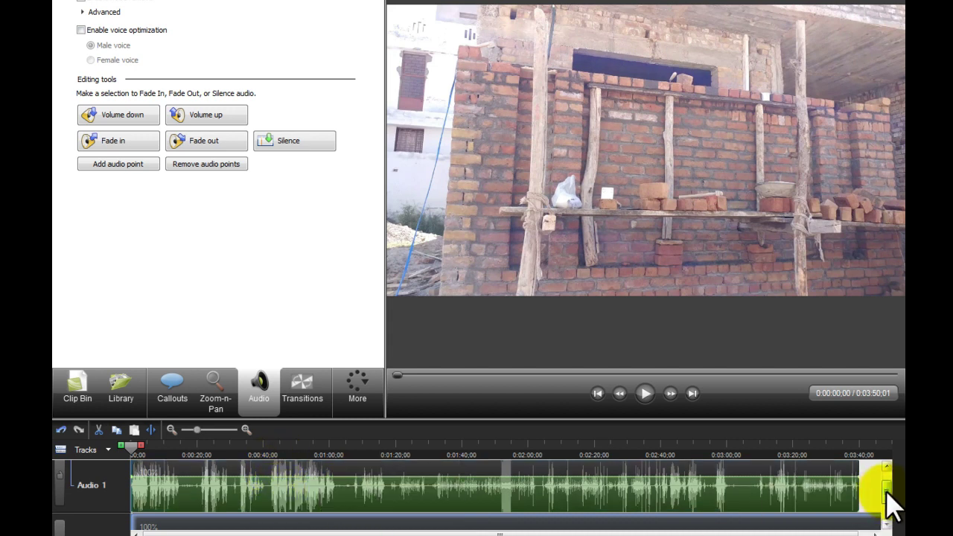
{"action": "scroll", "coordinate": [887, 505], "scroll_direction": "down", "scroll_amount": 2}
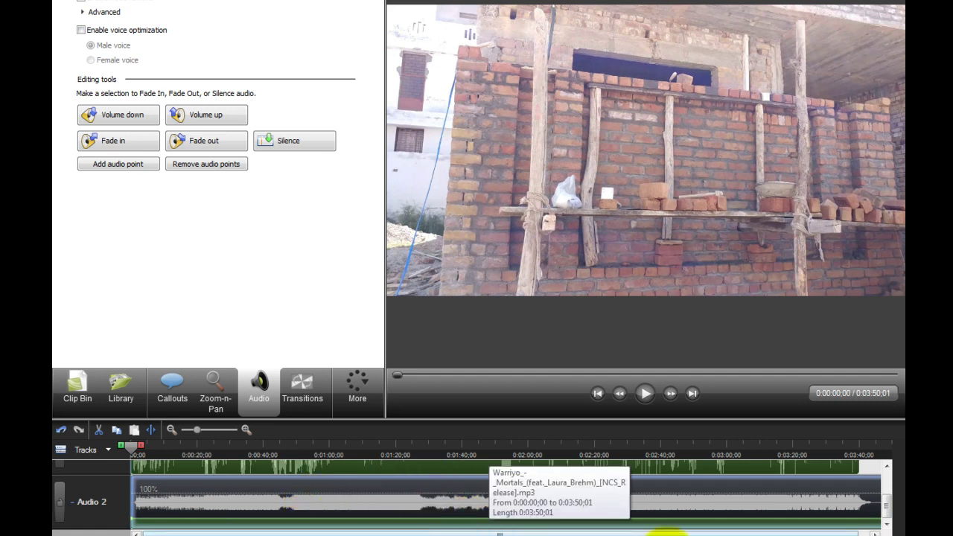
{"action": "left_click_drag", "start_coordinate": [889, 513], "coordinate": [885, 480]}
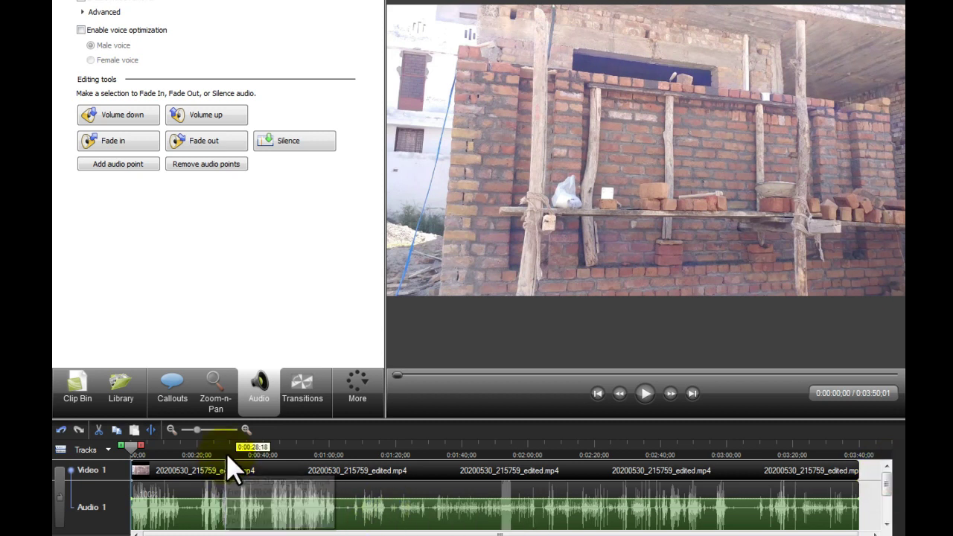
{"action": "mouse_move", "coordinate": [134, 458]}
{"action": "left_mouse_down"}
{"action": "mouse_move", "coordinate": [162, 458]}
{"action": "mouse_move", "coordinate": [134, 455]}
{"action": "left_mouse_up"}
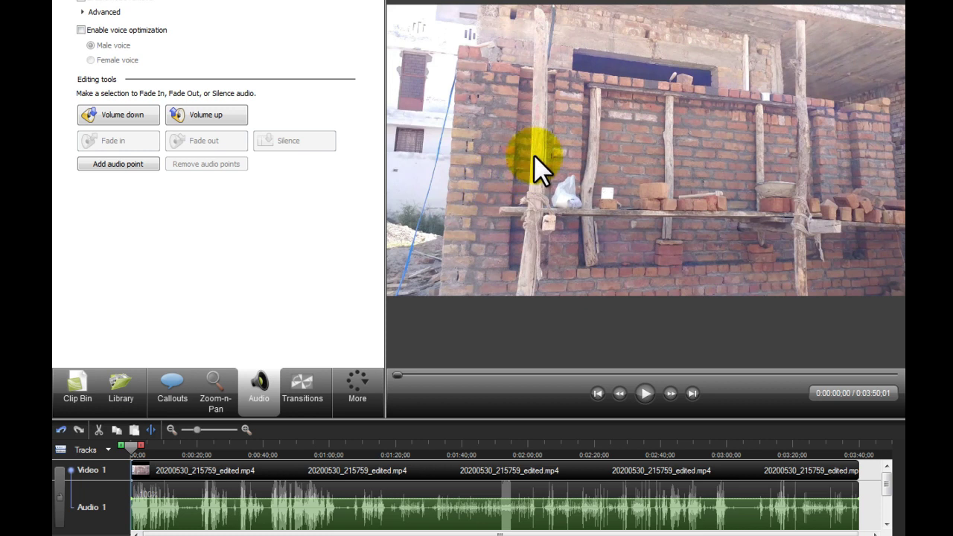
Add a text callout at the start of the video and move it to about X 255, Y 244.
{"action": "left_click", "coordinate": [167, 408]}
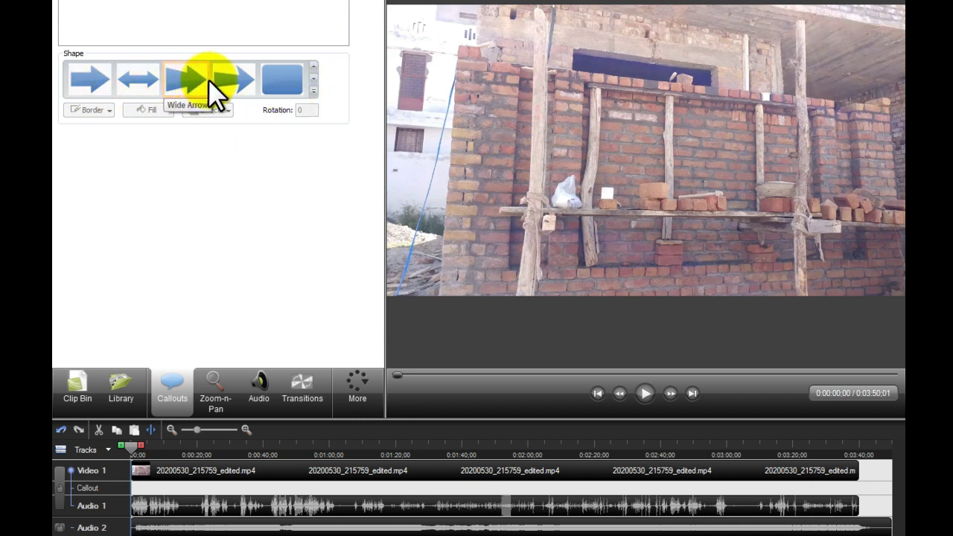
{"action": "left_click", "coordinate": [313, 91]}
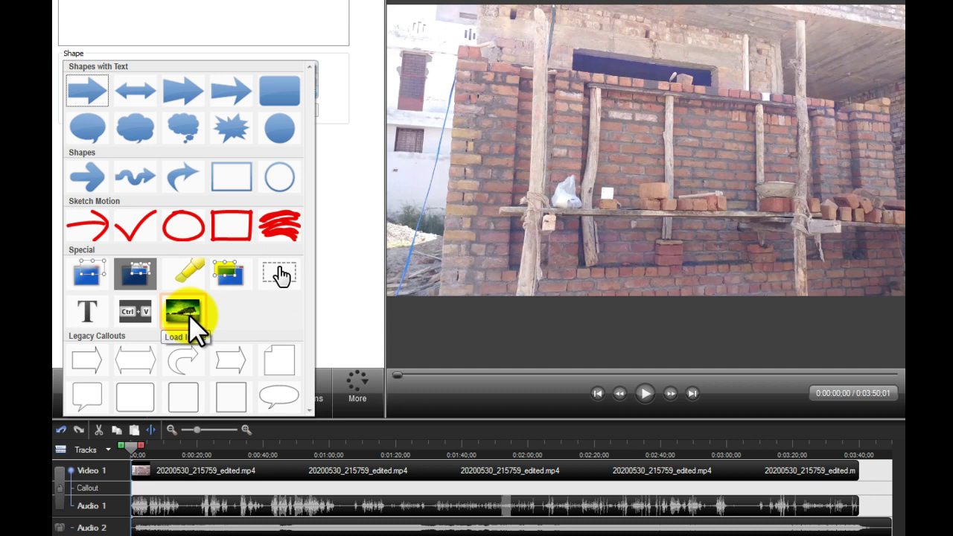
{"action": "left_click", "coordinate": [87, 309]}
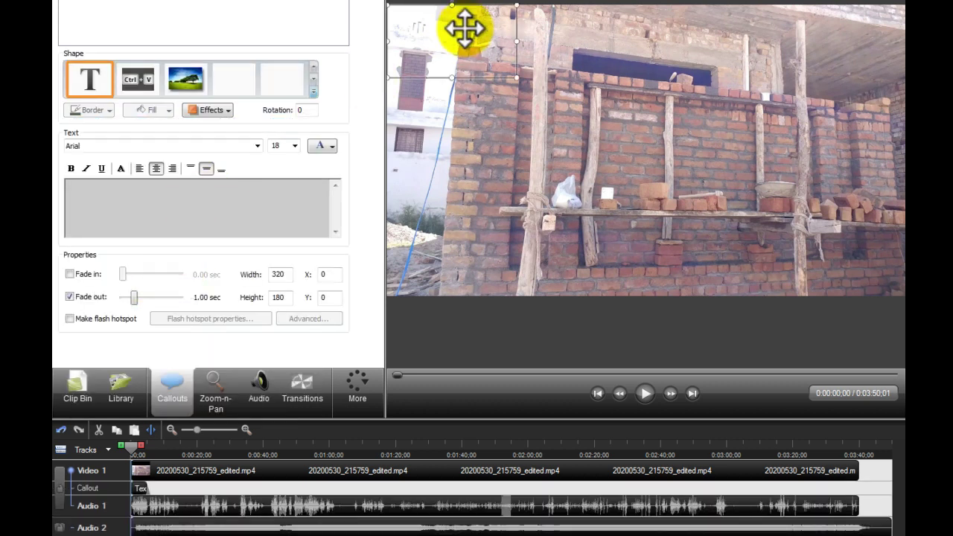
{"action": "left_click_drag", "start_coordinate": [464, 29], "coordinate": [566, 126]}
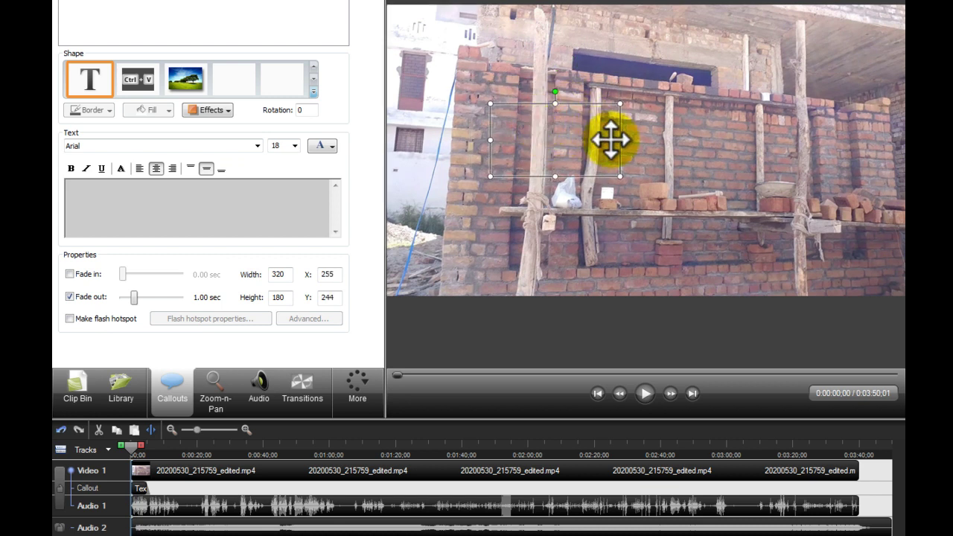
Widen the empty text callout to about 736 and move it to about X 283, Y 445.
{"action": "left_click_drag", "start_coordinate": [619, 139], "coordinate": [787, 139]}
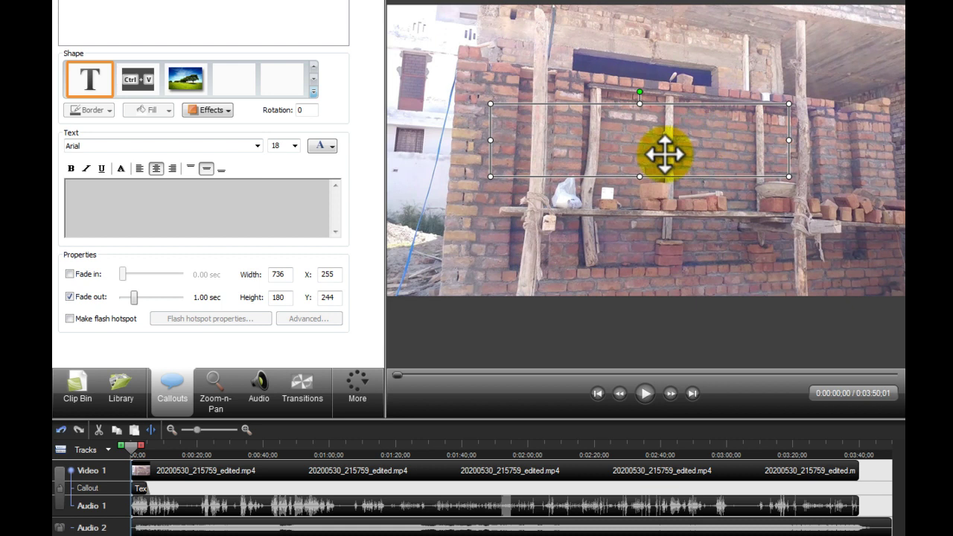
{"action": "left_click_drag", "start_coordinate": [629, 147], "coordinate": [648, 221]}
Enter the callout text Welcome to "SHANU Construction".
{"action": "left_click", "coordinate": [205, 199]}
{"action": "left_click", "coordinate": [199, 191]}
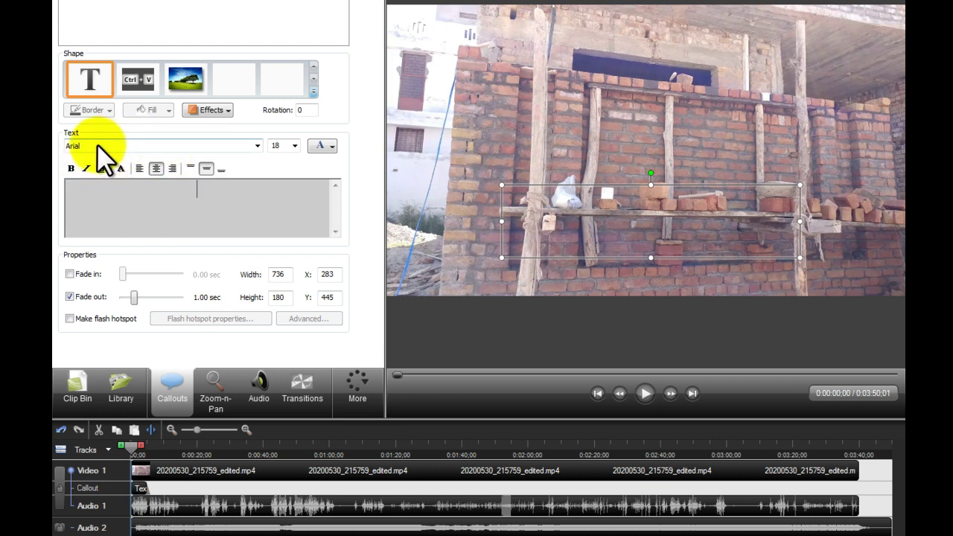
{"action": "left_click", "coordinate": [329, 145]}
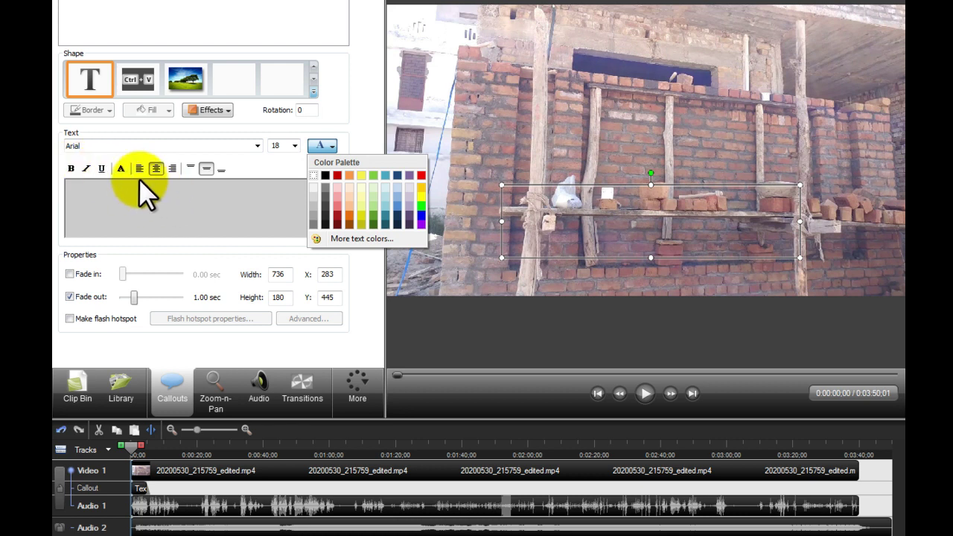
{"action": "left_click", "coordinate": [178, 195]}
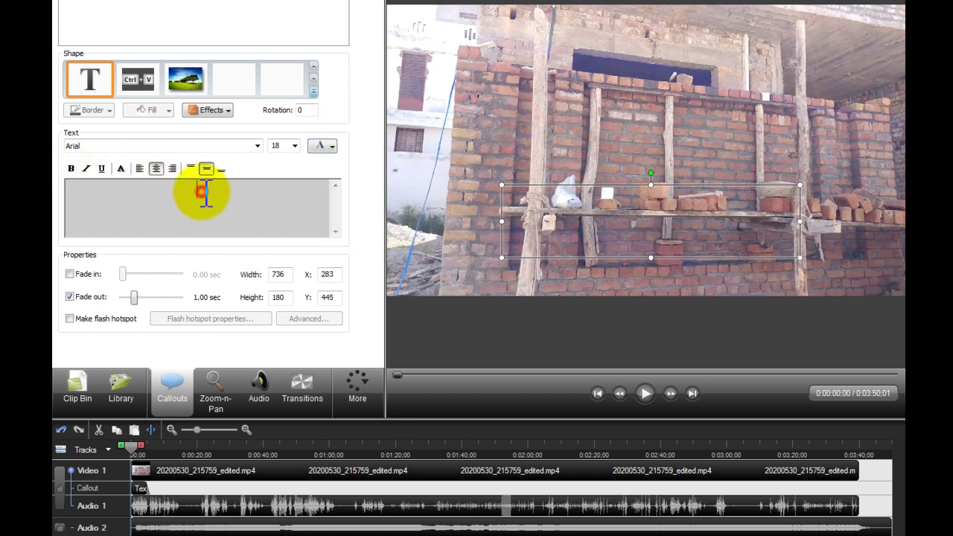
{"action": "type", "text": "Welcome to \""}
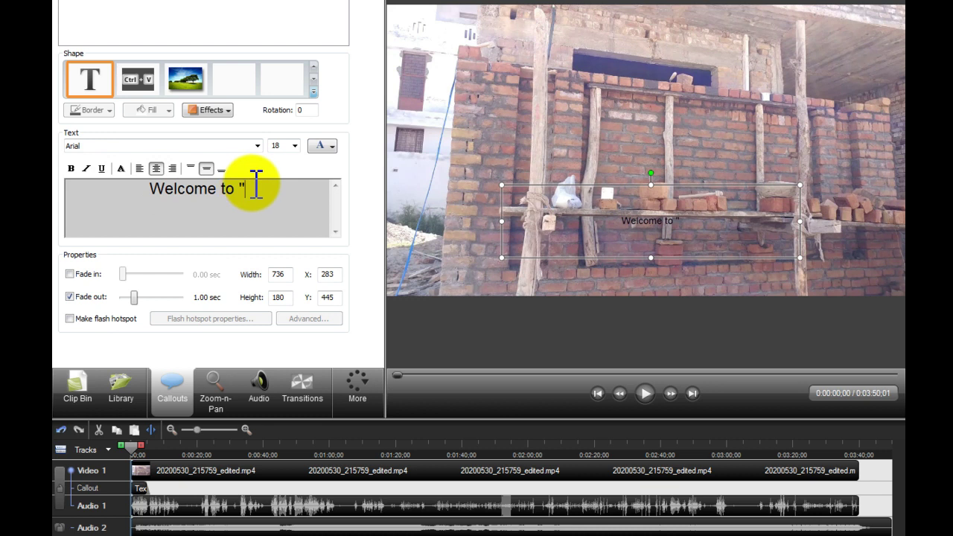
{"action": "type", "text": "SHANU Construction"}
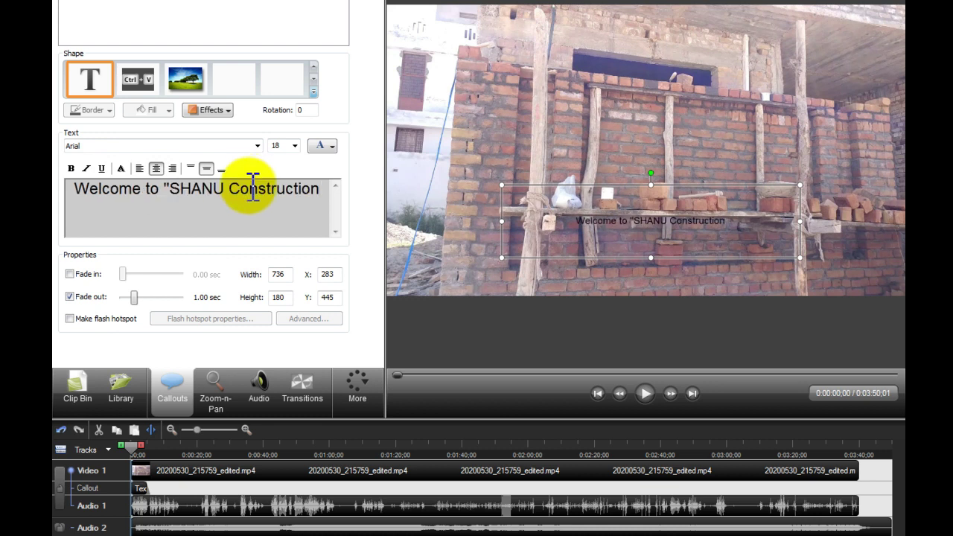
{"action": "type", "text": "\""}
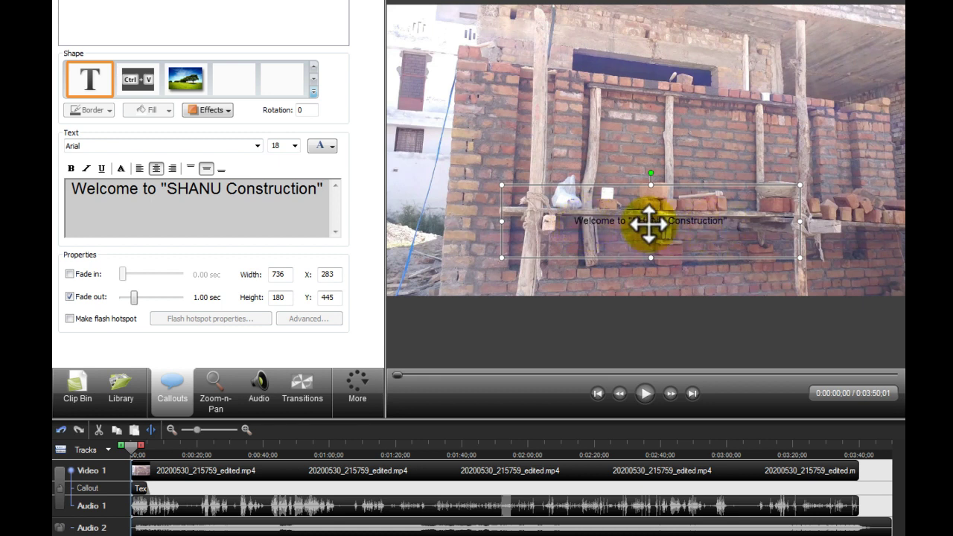
Make the whole callout text bold and set its font size to 28.
{"action": "left_click_drag", "start_coordinate": [330, 192], "coordinate": [66, 193]}
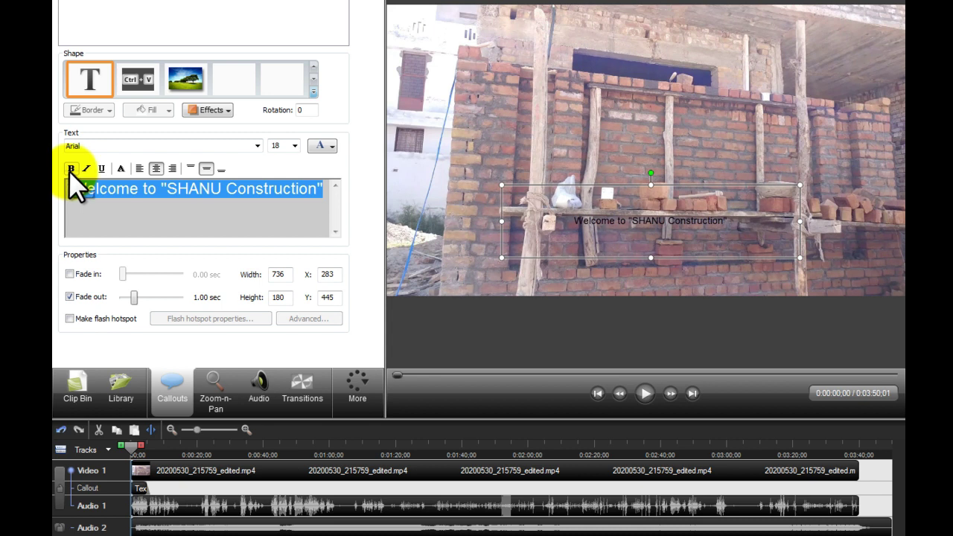
{"action": "left_click", "coordinate": [71, 167]}
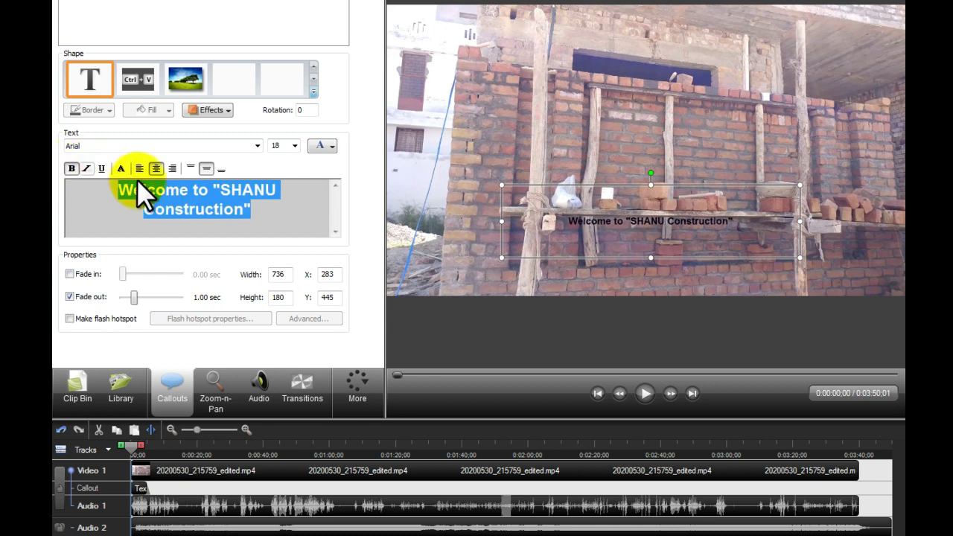
{"action": "left_click", "coordinate": [295, 145]}
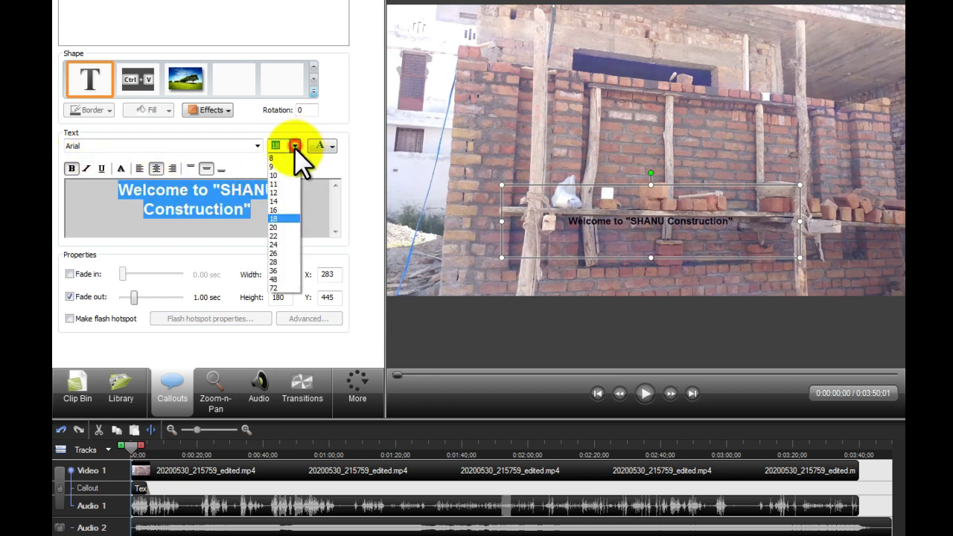
{"action": "left_click", "coordinate": [290, 259]}
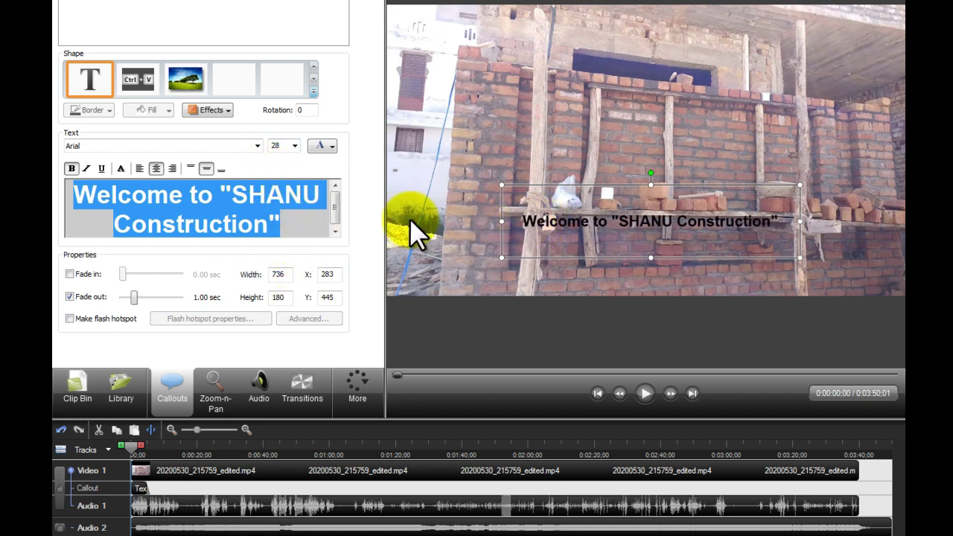
Color the words "Welcome to" blue in the callout text.
{"action": "left_click", "coordinate": [216, 195]}
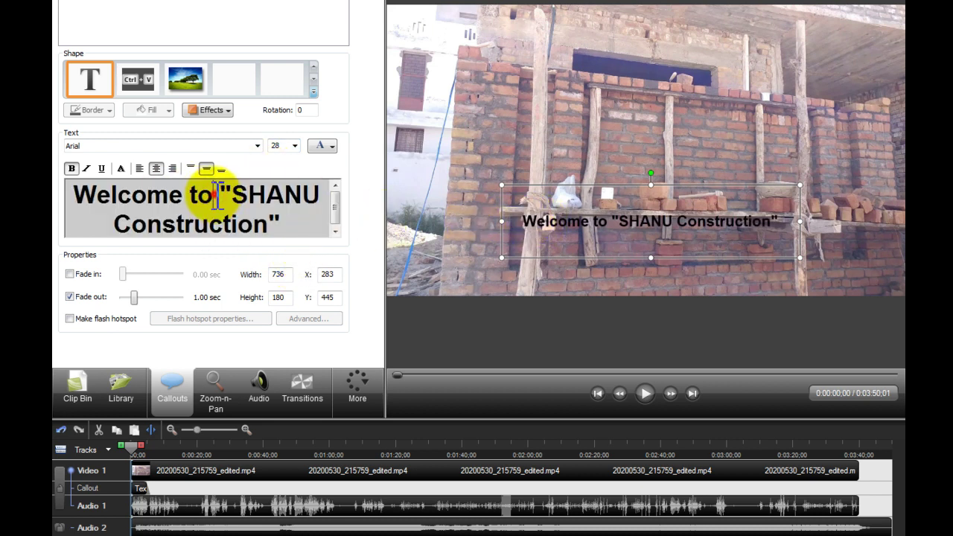
{"action": "left_click_drag", "start_coordinate": [215, 195], "coordinate": [73, 192]}
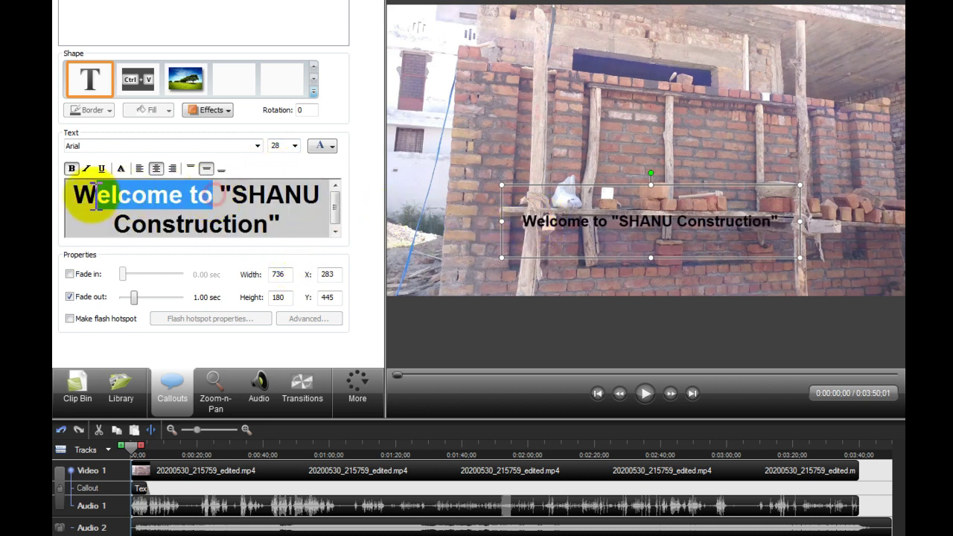
{"action": "left_click", "coordinate": [319, 147]}
{"action": "left_click", "coordinate": [423, 196]}
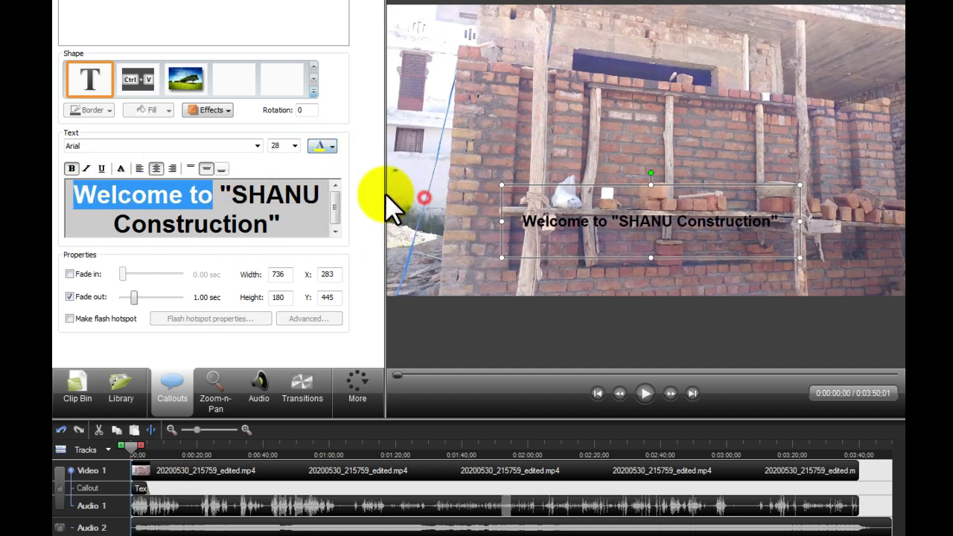
{"action": "left_click", "coordinate": [319, 146]}
{"action": "left_click", "coordinate": [400, 186]}
Color "SHANU Construction" red, including its quotation marks, and set its font size to 36.
{"action": "left_click_drag", "start_coordinate": [217, 192], "coordinate": [319, 224]}
{"action": "left_click", "coordinate": [328, 142]}
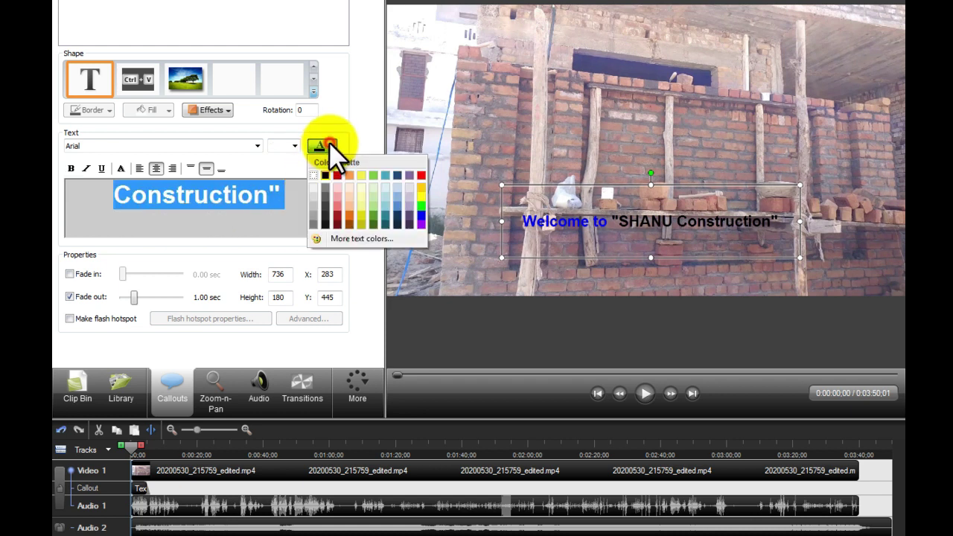
{"action": "left_click", "coordinate": [421, 175]}
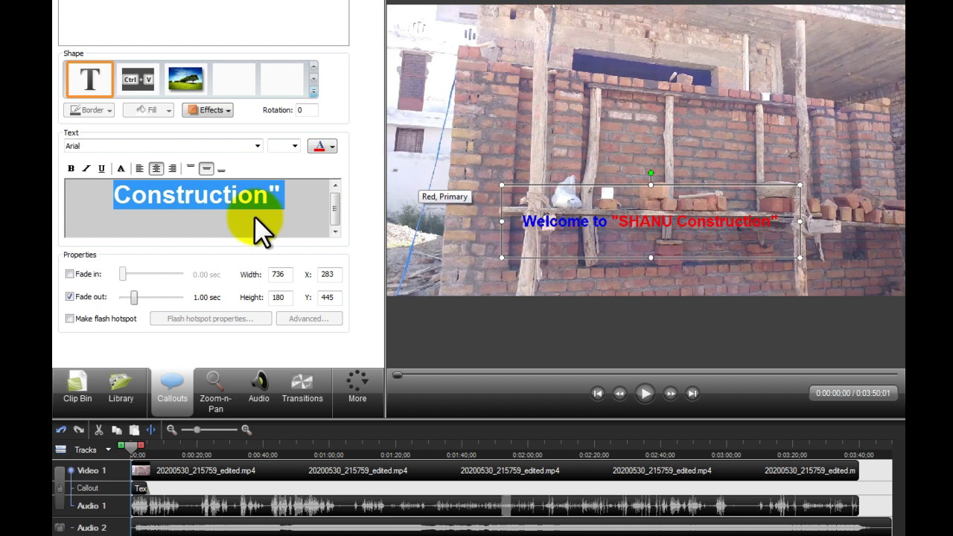
{"action": "left_click", "coordinate": [294, 146]}
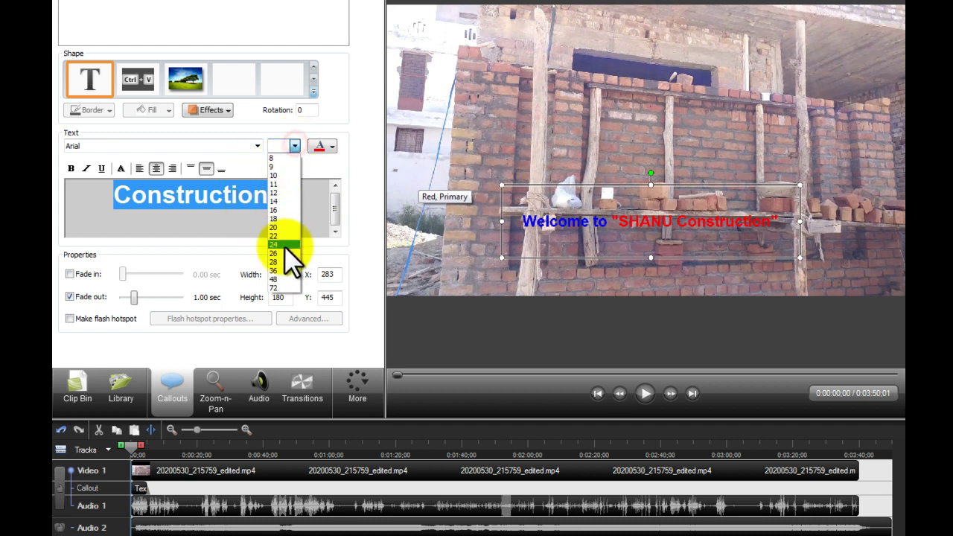
{"action": "left_click", "coordinate": [289, 270]}
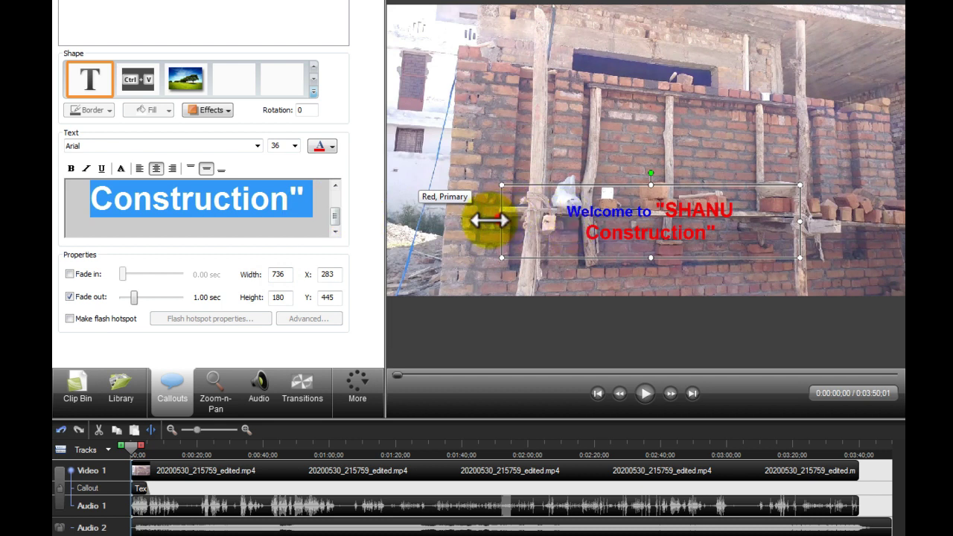
Widen the text callout to about 828 and move it down to about X 219, Y 592.
{"action": "left_click_drag", "start_coordinate": [491, 218], "coordinate": [464, 221]}
{"action": "left_click_drag", "start_coordinate": [632, 234], "coordinate": [641, 292]}
Shift the text callout to about 3 seconds on the timeline and give it a 1.00-second fade-in.
{"action": "left_click_drag", "start_coordinate": [141, 491], "coordinate": [156, 501]}
{"action": "left_click", "coordinate": [74, 273]}
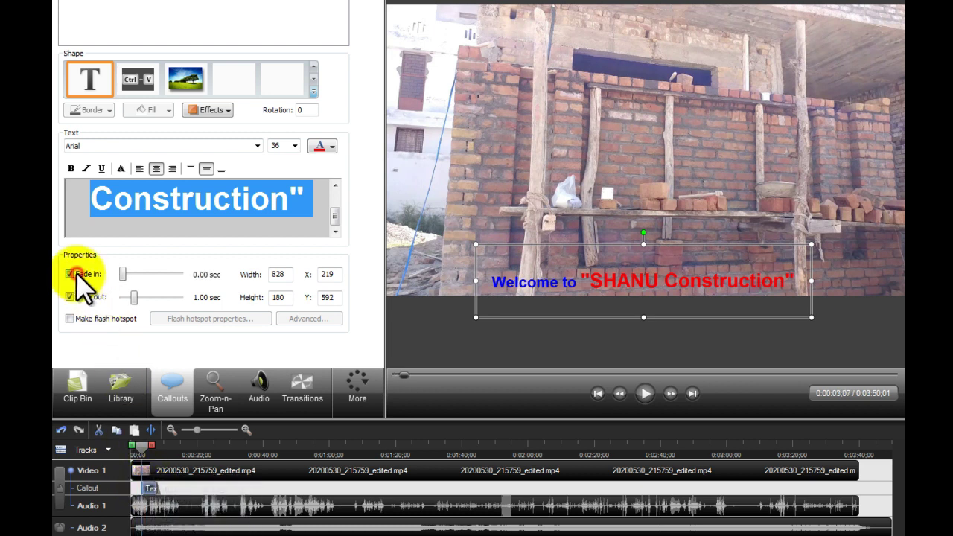
{"action": "left_click", "coordinate": [121, 277]}
{"action": "left_click_drag", "start_coordinate": [125, 276], "coordinate": [133, 275]}
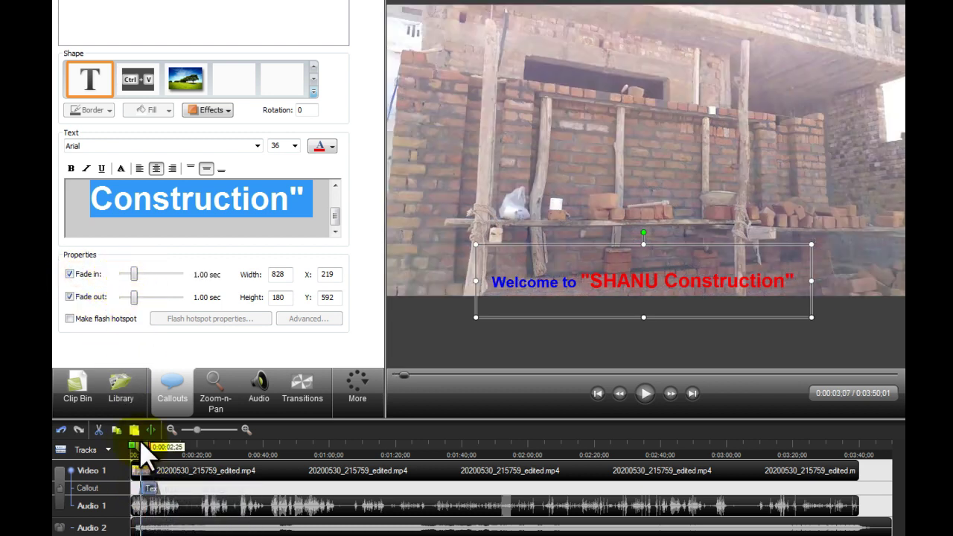
{"action": "left_click", "coordinate": [153, 500]}
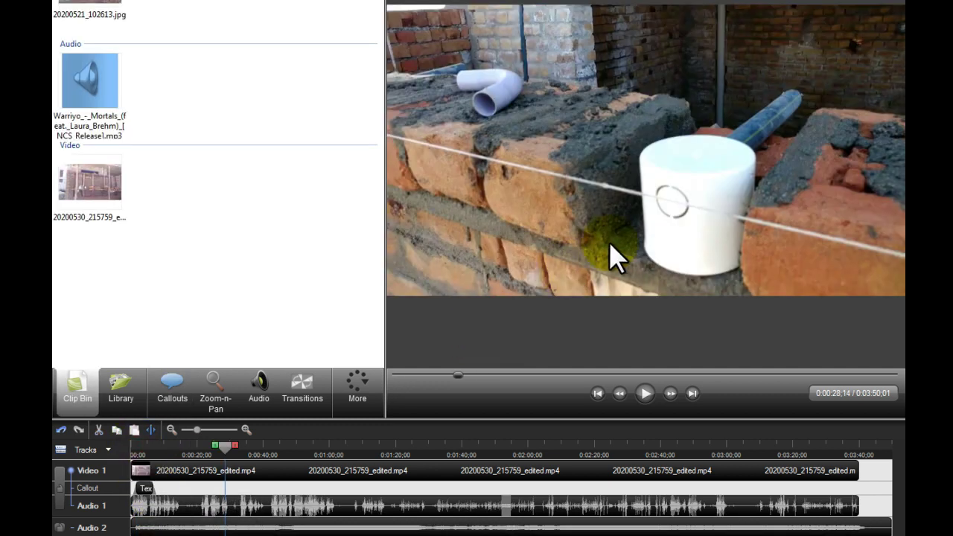
Add a Sketch Motion arrow callout at 0:00:28;14 in the video.
{"action": "left_click", "coordinate": [169, 385]}
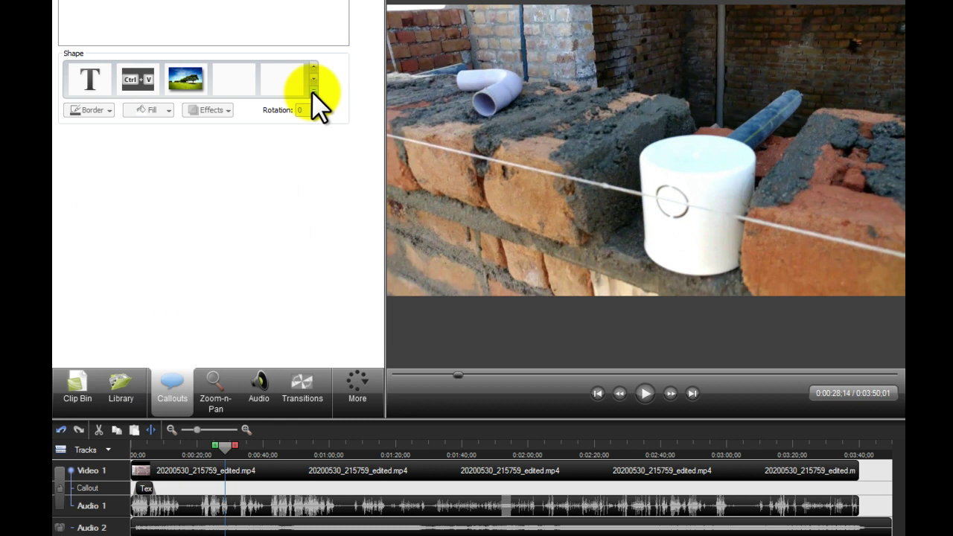
{"action": "left_click", "coordinate": [313, 91]}
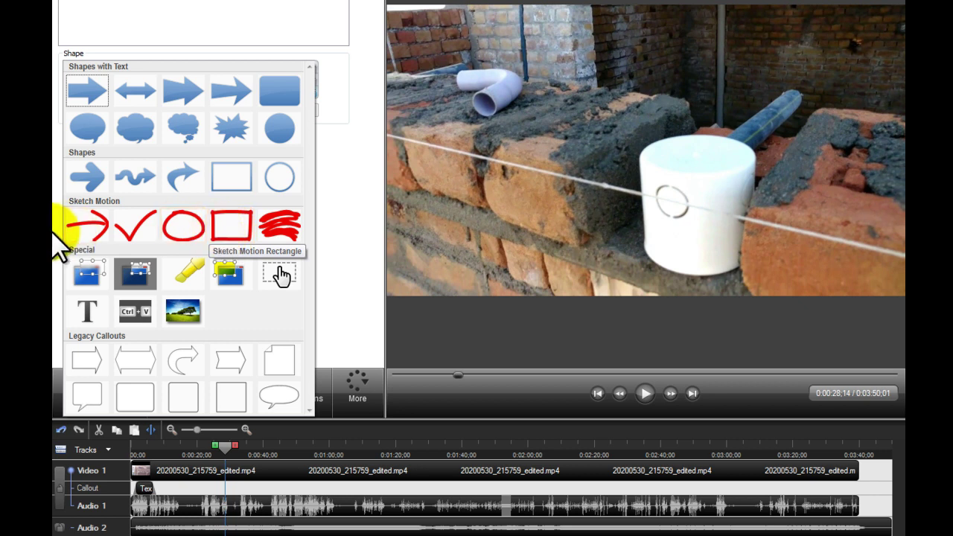
{"action": "left_click", "coordinate": [87, 228]}
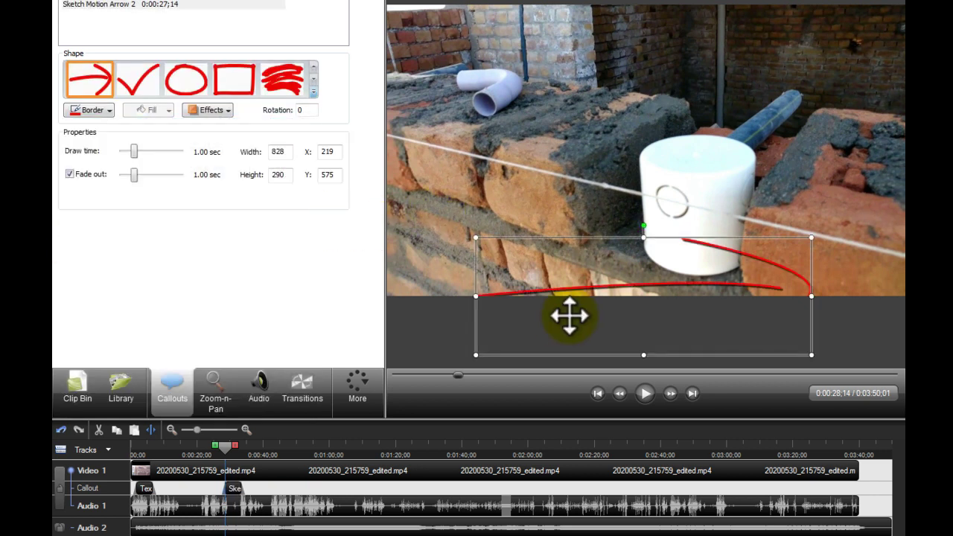
Shrink the arrow to about 295 by 107, rotate it to about 333, and place it at about X 316, Y 233, pointing at the white pipe cap.
{"action": "mouse_move", "coordinate": [578, 290]}
{"action": "left_mouse_down"}
{"action": "mouse_move", "coordinate": [553, 177]}
{"action": "mouse_move", "coordinate": [519, 152]}
{"action": "left_mouse_up"}
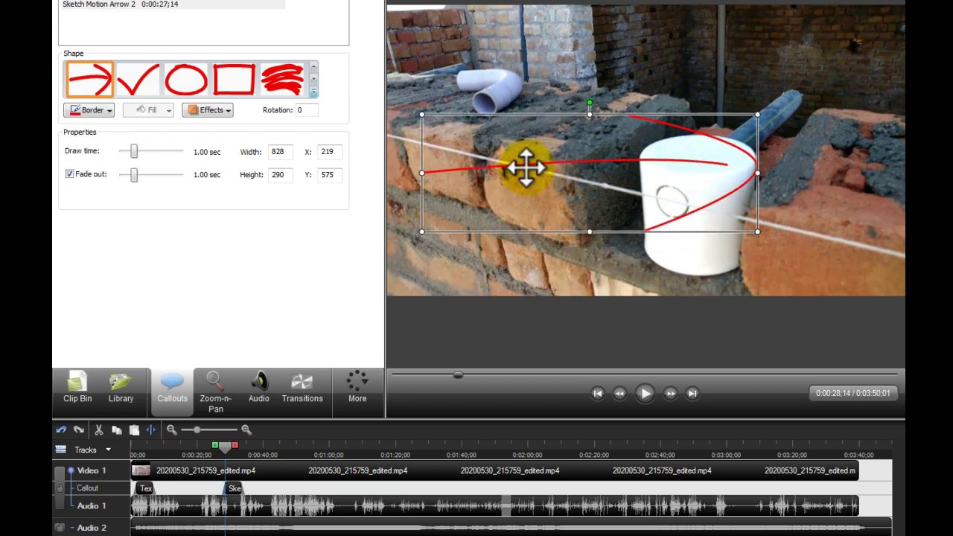
{"action": "left_click_drag", "start_coordinate": [759, 112], "coordinate": [563, 175]}
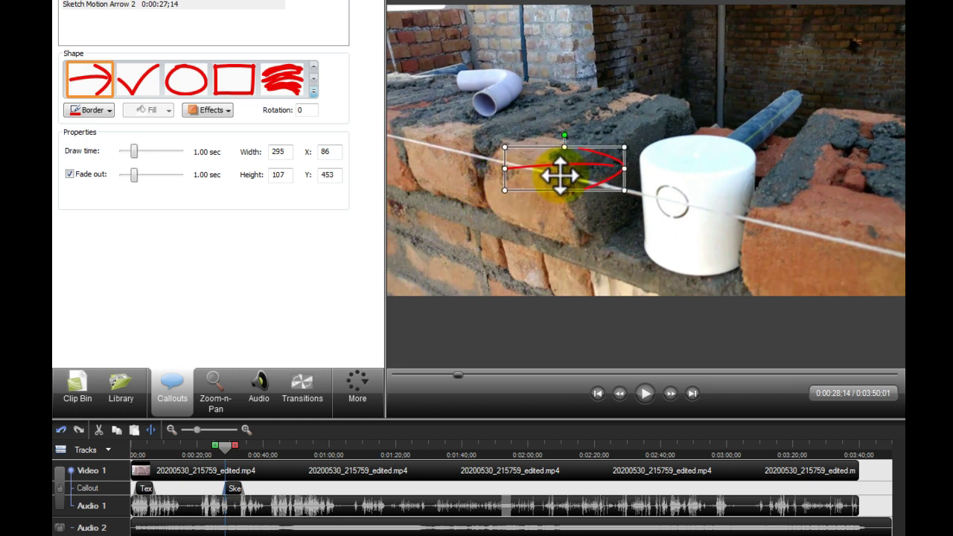
{"action": "left_click_drag", "start_coordinate": [563, 134], "coordinate": [579, 137]}
{"action": "left_click_drag", "start_coordinate": [563, 173], "coordinate": [593, 127]}
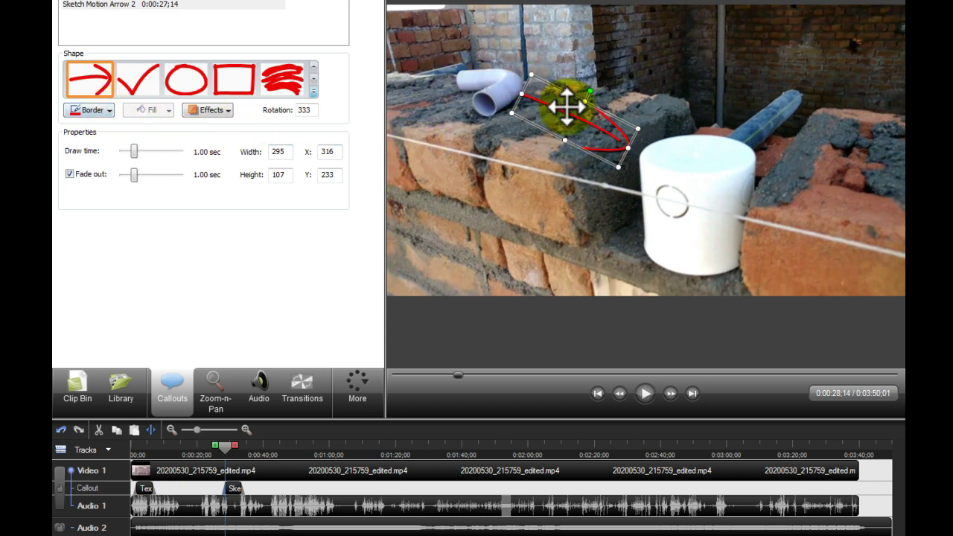
Recolor the sketch arrow blue and shorten its timeline duration so it ends at about 0:00:30.
{"action": "left_click", "coordinate": [96, 109]}
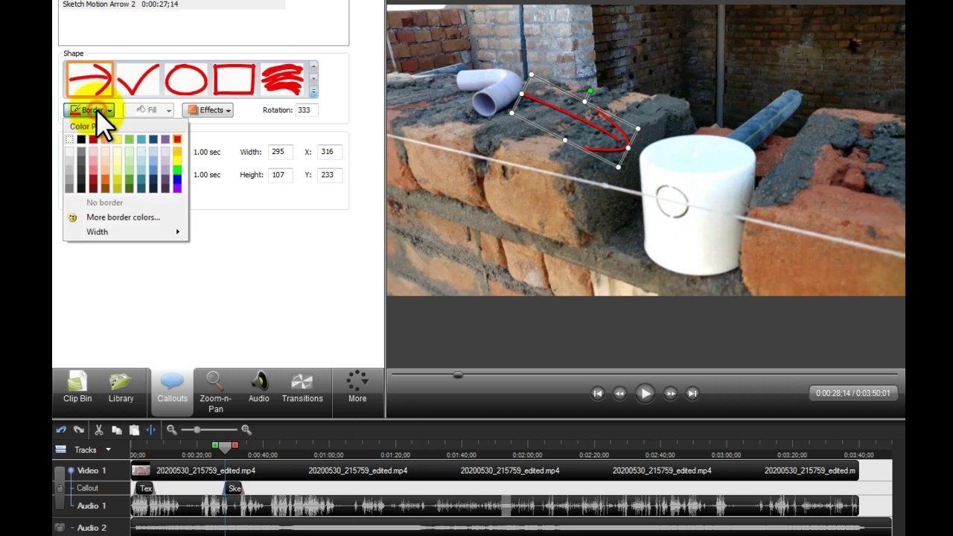
{"action": "left_click", "coordinate": [176, 176]}
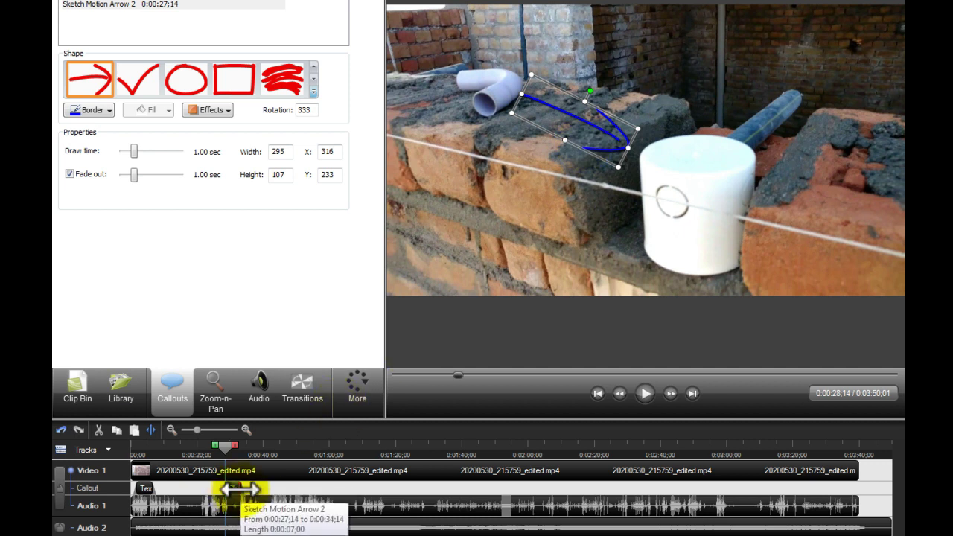
{"action": "mouse_move", "coordinate": [242, 489]}
{"action": "left_mouse_down"}
{"action": "mouse_move", "coordinate": [318, 493]}
{"action": "mouse_move", "coordinate": [230, 493]}
{"action": "left_mouse_up"}
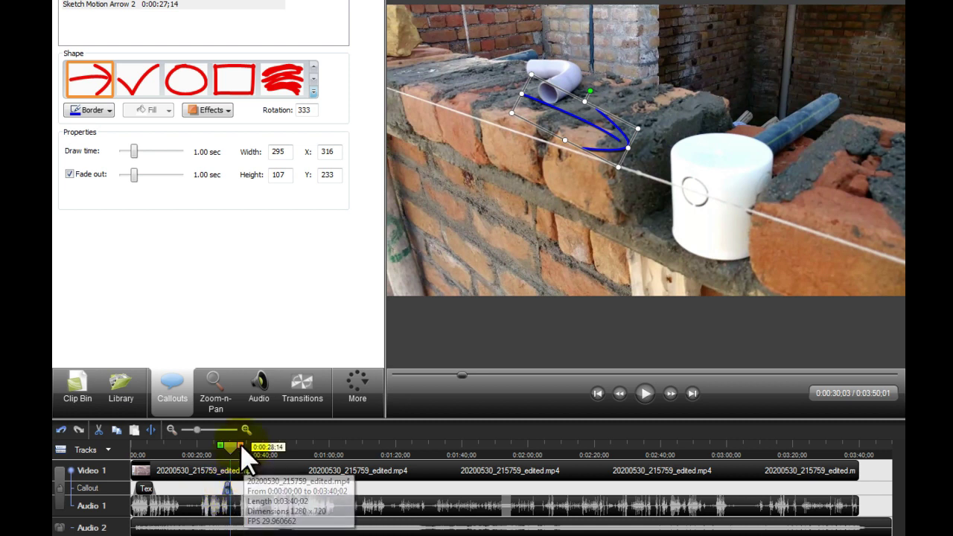
Preview the arrow callout by playing the video from 0:00:26;00 and stopping at about 0:00:35.
{"action": "left_click_drag", "start_coordinate": [232, 447], "coordinate": [216, 450]}
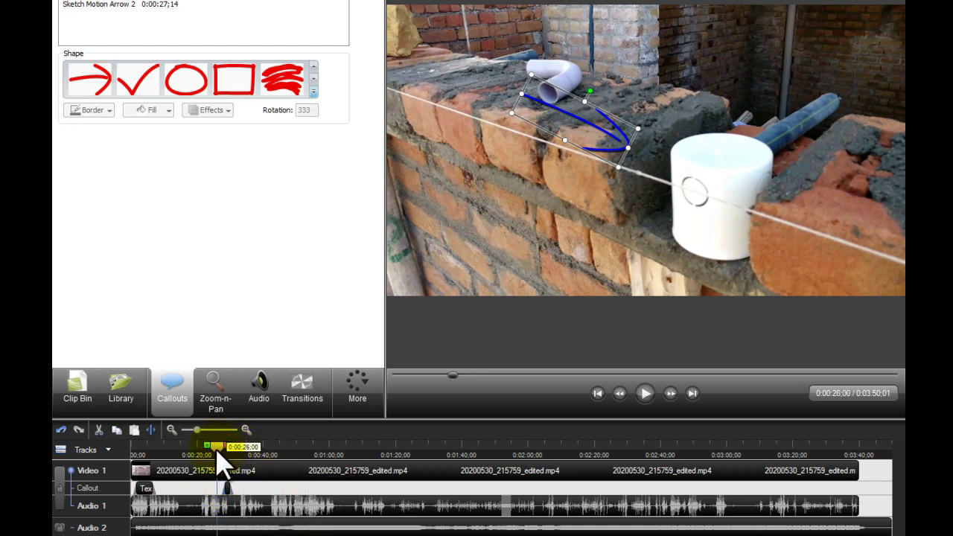
{"action": "key", "text": "space"}
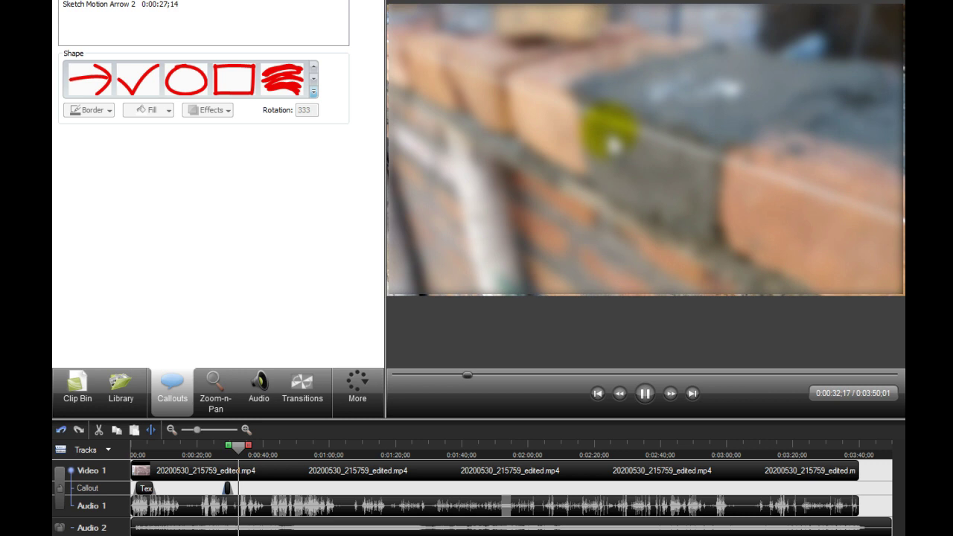
{"action": "left_click", "coordinate": [644, 395]}
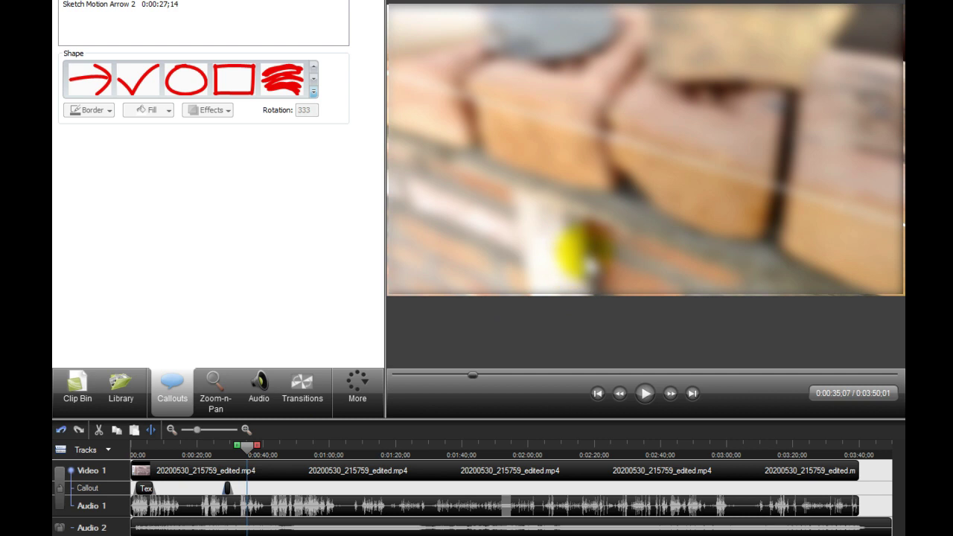
Add a Blur callout at 0:00:35;07 in the video.
{"action": "left_click", "coordinate": [312, 90]}
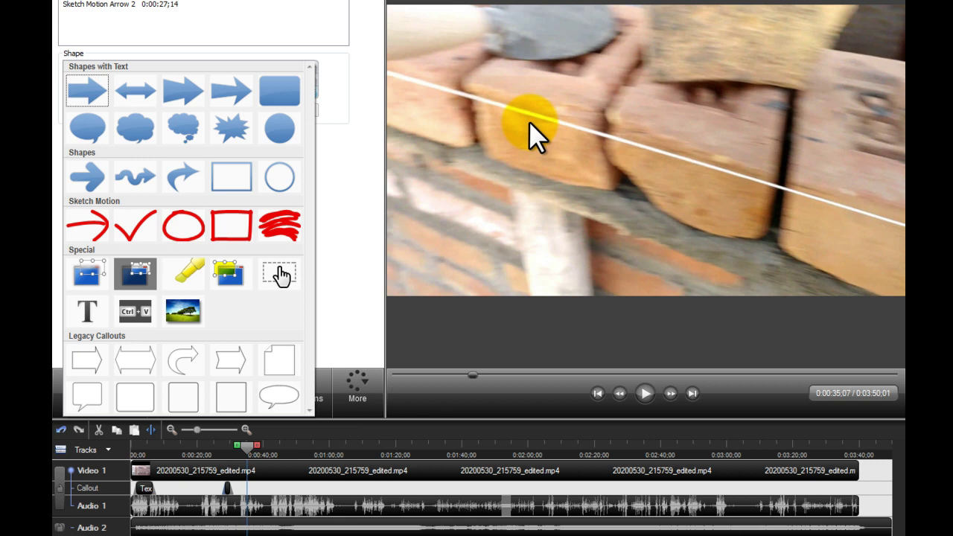
{"action": "left_click", "coordinate": [95, 275]}
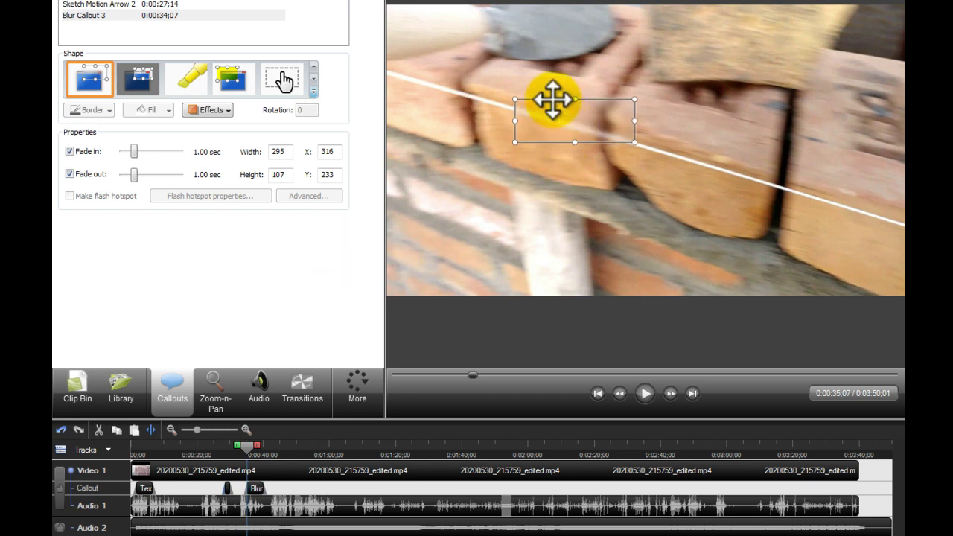
Move the blur callout to X 265, Y 52, resize it to 330 by 127, and shorten it to end at about 0:00:38.
{"action": "left_click_drag", "start_coordinate": [559, 121], "coordinate": [531, 48]}
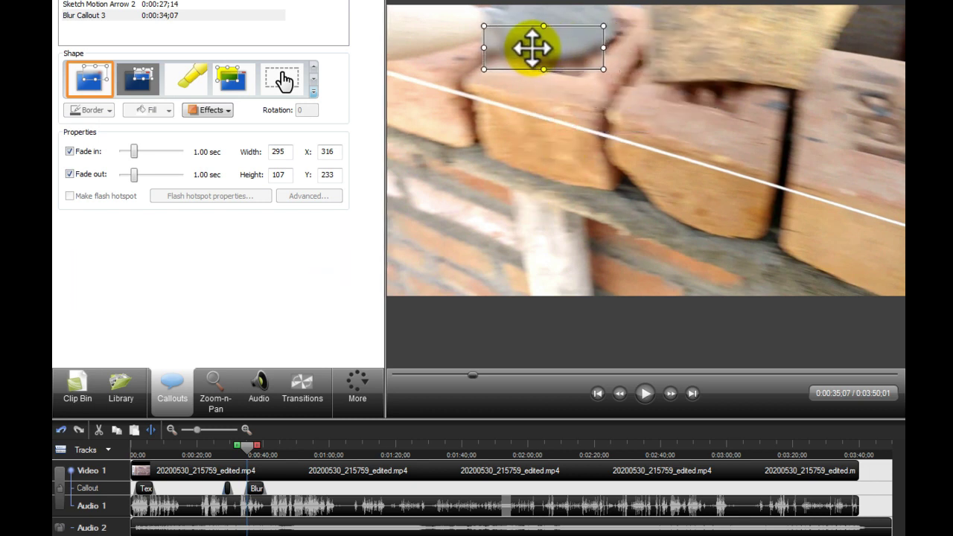
{"action": "left_click_drag", "start_coordinate": [531, 48], "coordinate": [542, 48]}
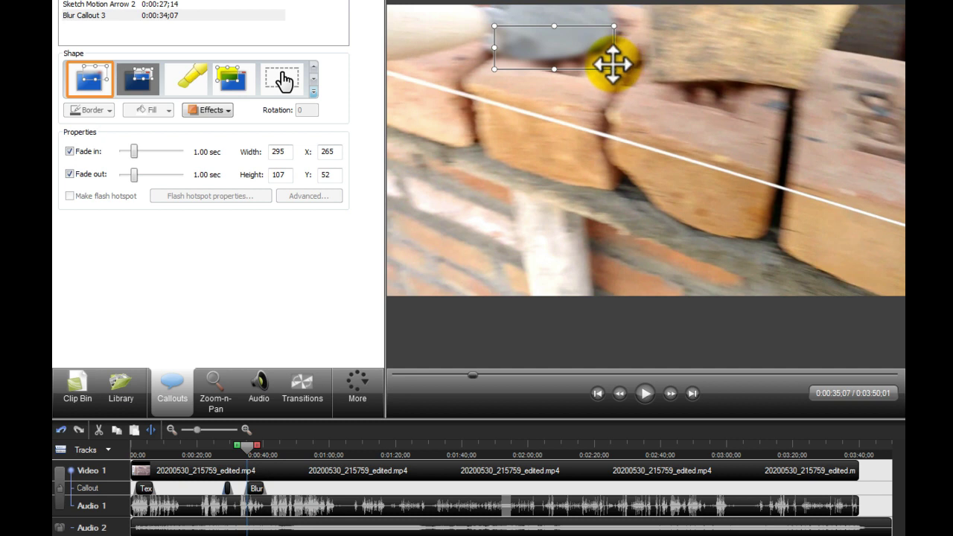
{"action": "mouse_move", "coordinate": [613, 69]}
{"action": "left_mouse_down"}
{"action": "mouse_move", "coordinate": [681, 154]}
{"action": "mouse_move", "coordinate": [627, 76]}
{"action": "left_mouse_up"}
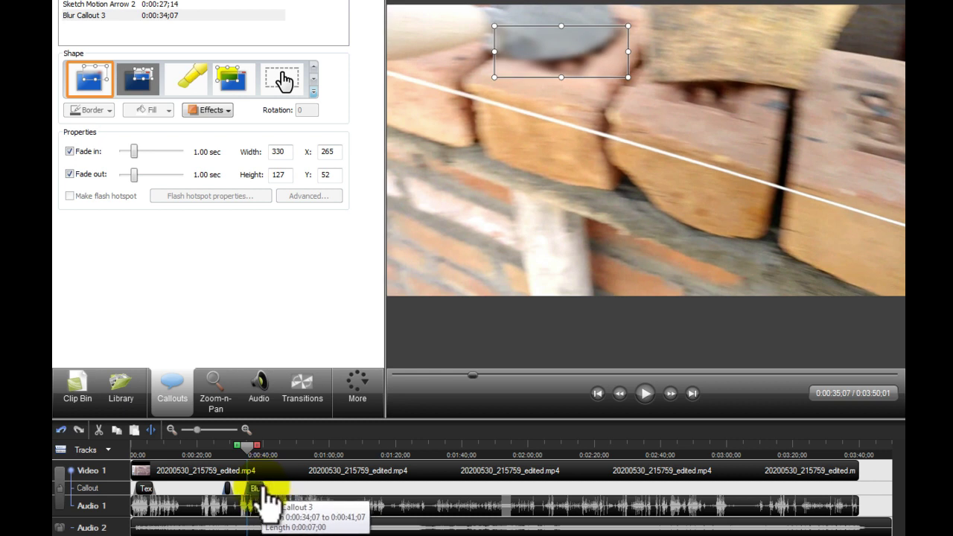
{"action": "mouse_move", "coordinate": [262, 488]}
{"action": "left_mouse_down"}
{"action": "mouse_move", "coordinate": [297, 500]}
{"action": "mouse_move", "coordinate": [250, 491]}
{"action": "left_mouse_up"}
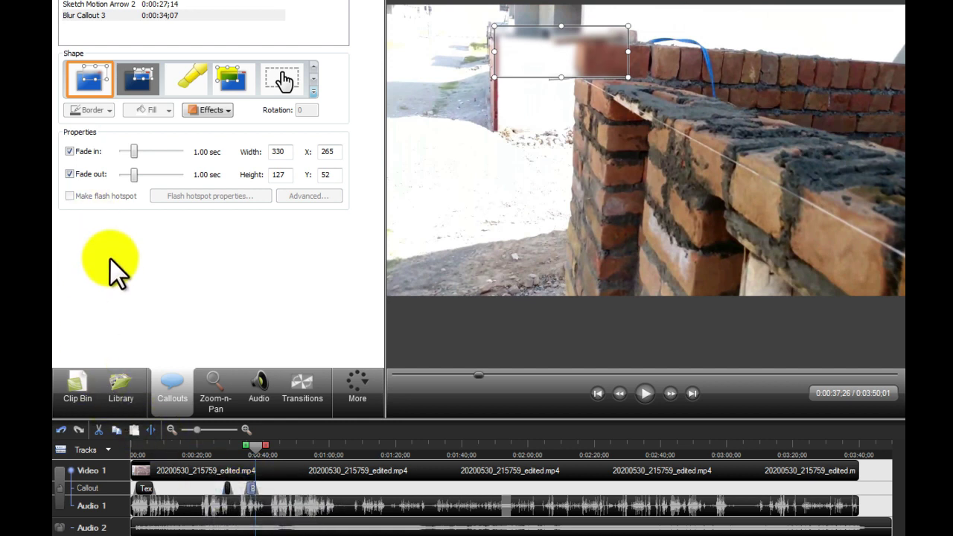
Delete the blur callout and move the playhead to the end of the main video clip at 0:03:40;02.
{"action": "key", "text": "Delete"}
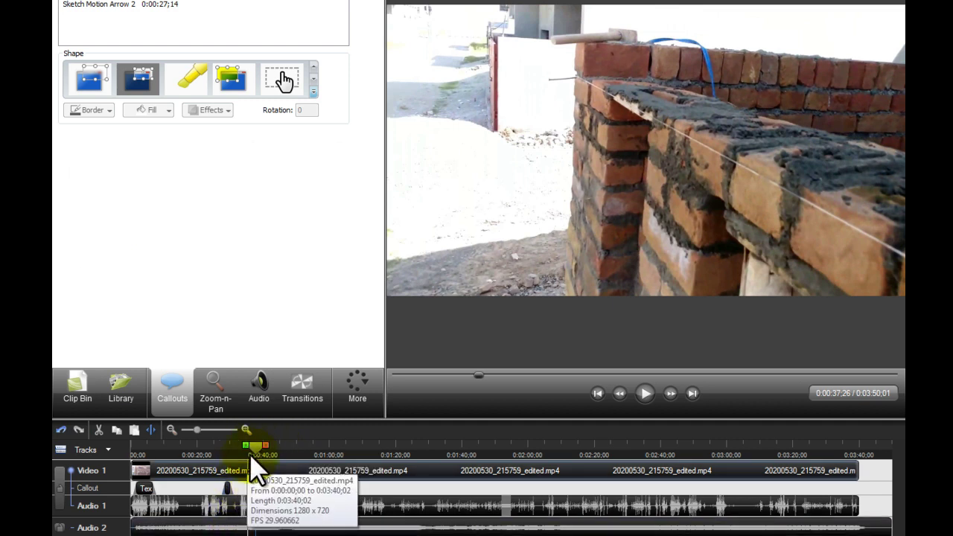
{"action": "left_click_drag", "start_coordinate": [256, 449], "coordinate": [503, 441]}
{"action": "left_click", "coordinate": [568, 456]}
{"action": "left_click_drag", "start_coordinate": [568, 456], "coordinate": [856, 440]}
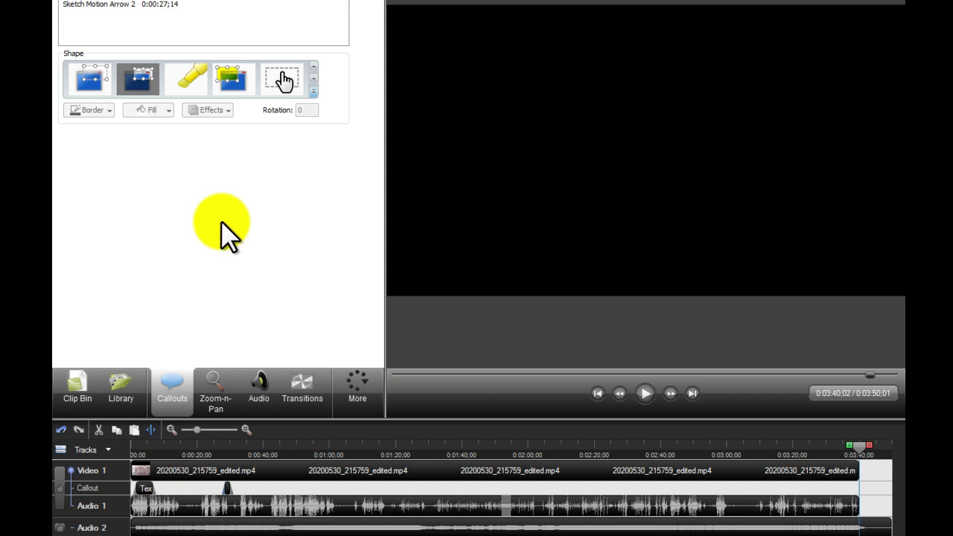
Import the like, share and sub images from the outro folder into the Clip Bin.
{"action": "key", "text": "ctrl+alt+1"}
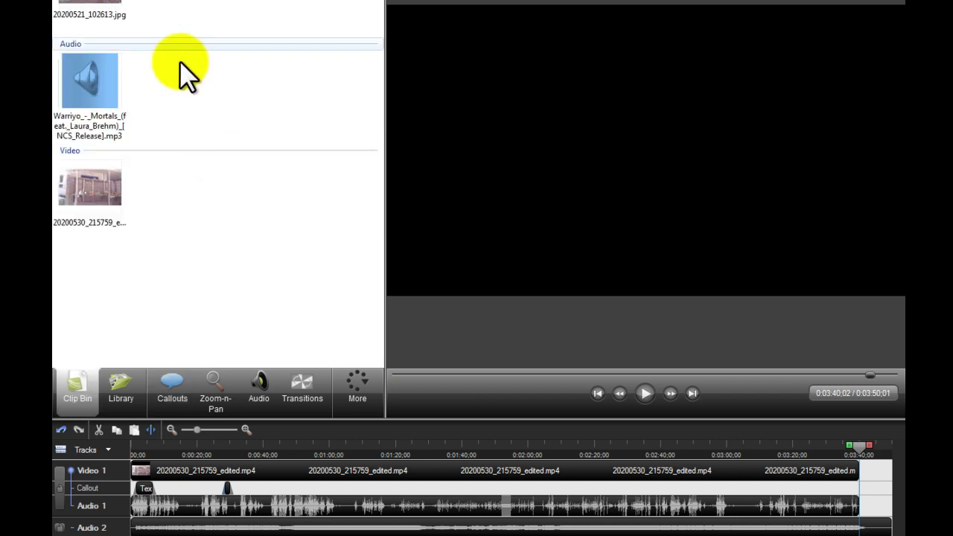
{"action": "key", "text": "ctrl+i"}
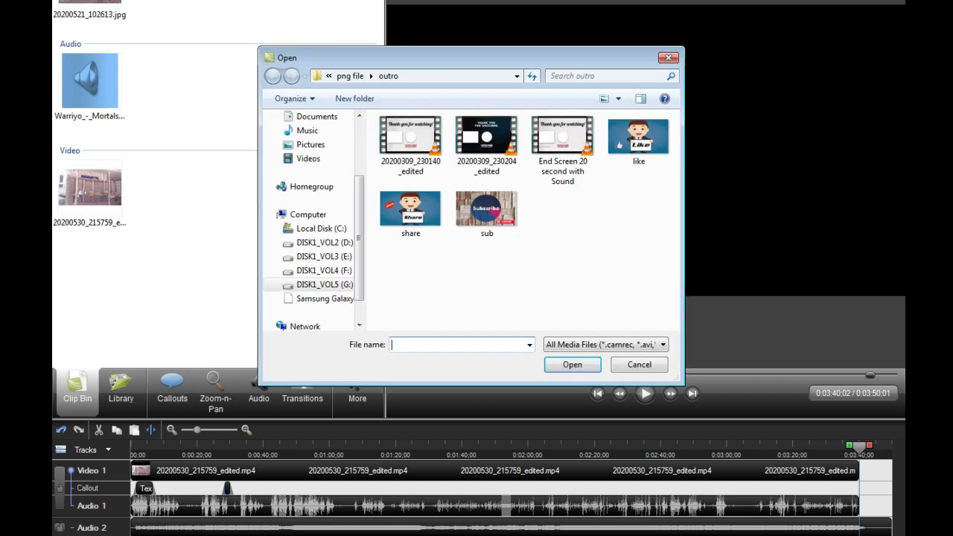
{"action": "left_click", "coordinate": [621, 144]}
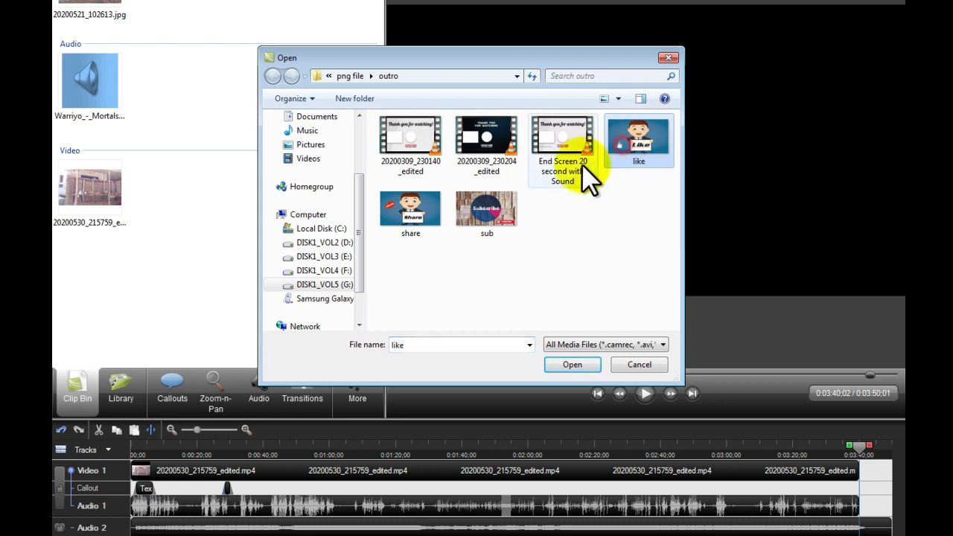
{"action": "left_click", "coordinate": [517, 197], "text": "ctrl"}
{"action": "left_click", "coordinate": [404, 220], "text": "ctrl"}
{"action": "left_click", "coordinate": [556, 363]}
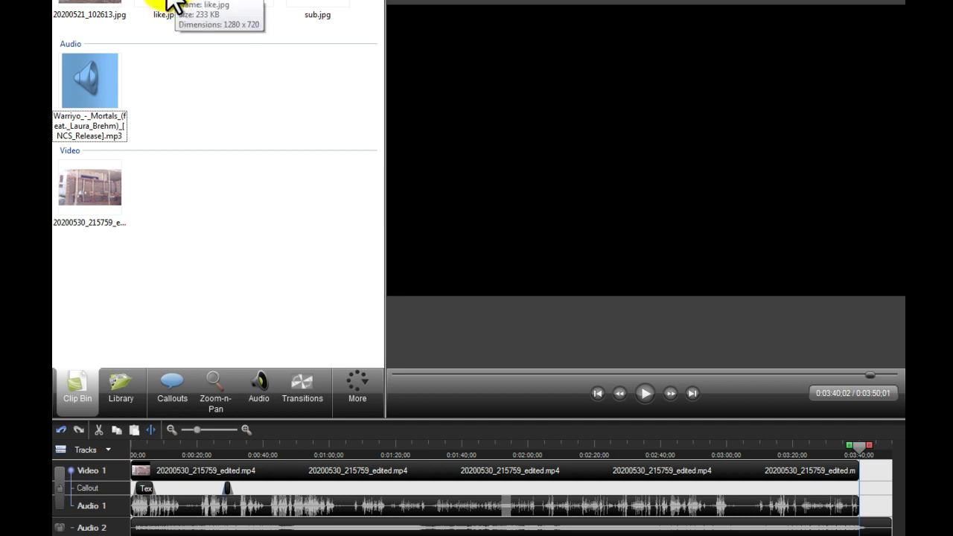
Append like.jpg after the main video on the Video 1 track and move the playhead to its end at 0:03:45;02.
{"action": "right_click", "coordinate": [171, 4]}
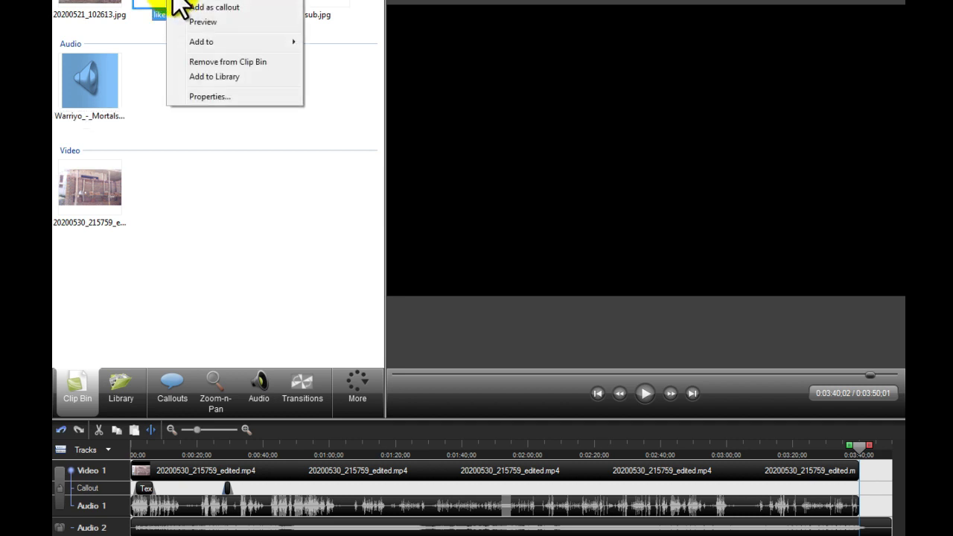
{"action": "left_click", "coordinate": [170, 4]}
{"action": "left_click_drag", "start_coordinate": [171, 5], "coordinate": [871, 477]}
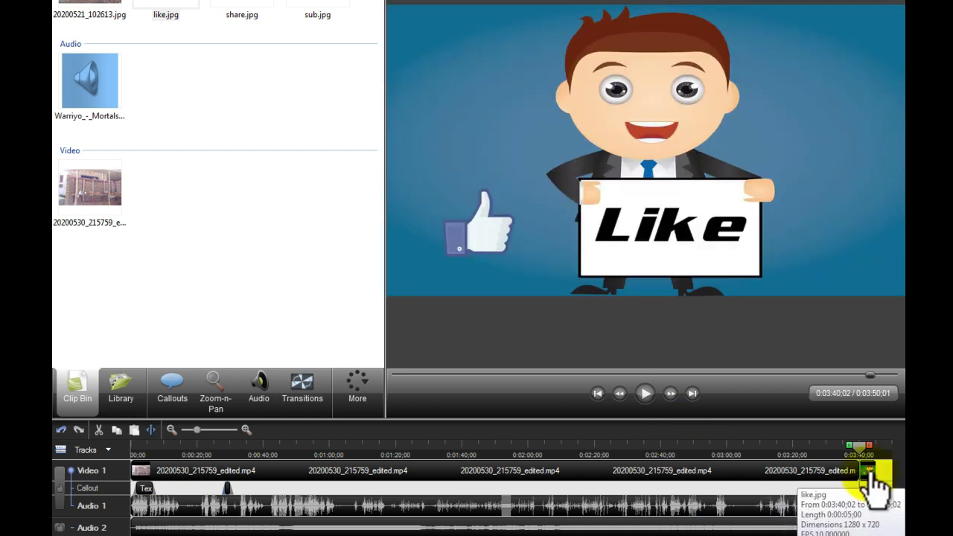
{"action": "left_click_drag", "start_coordinate": [864, 457], "coordinate": [875, 454]}
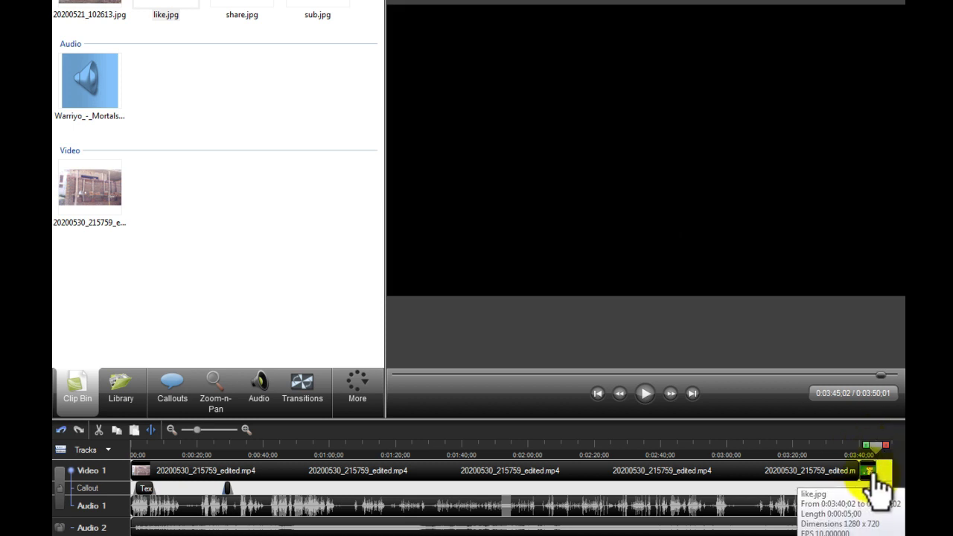
Try to add share.jpg to the timeline directly after like.jpg.
{"action": "right_click", "coordinate": [254, 4]}
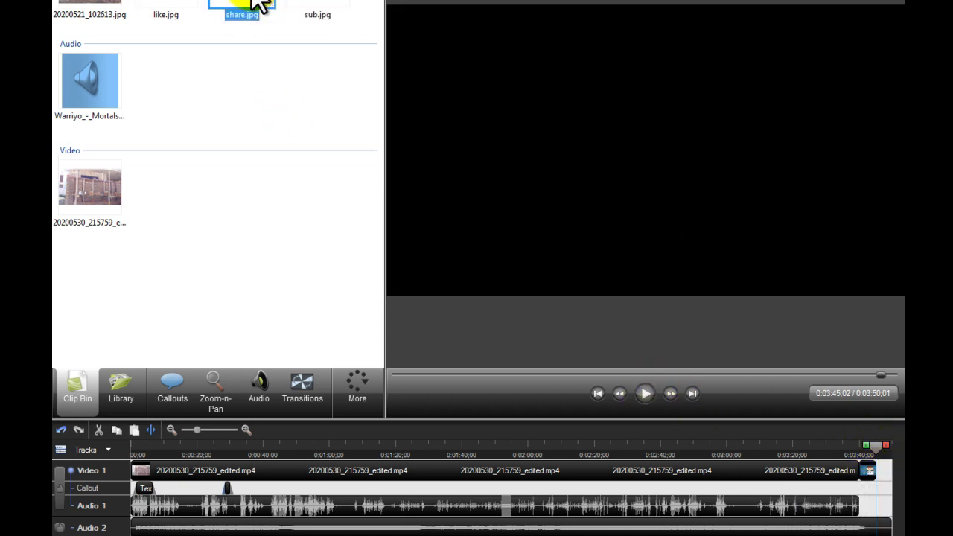
{"action": "left_click", "coordinate": [254, 6]}
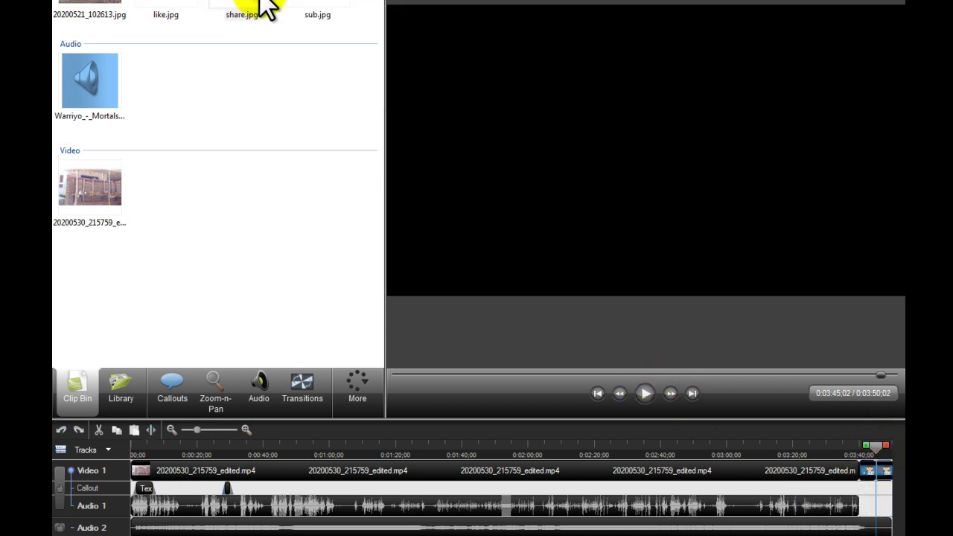
{"action": "left_click", "coordinate": [890, 452]}
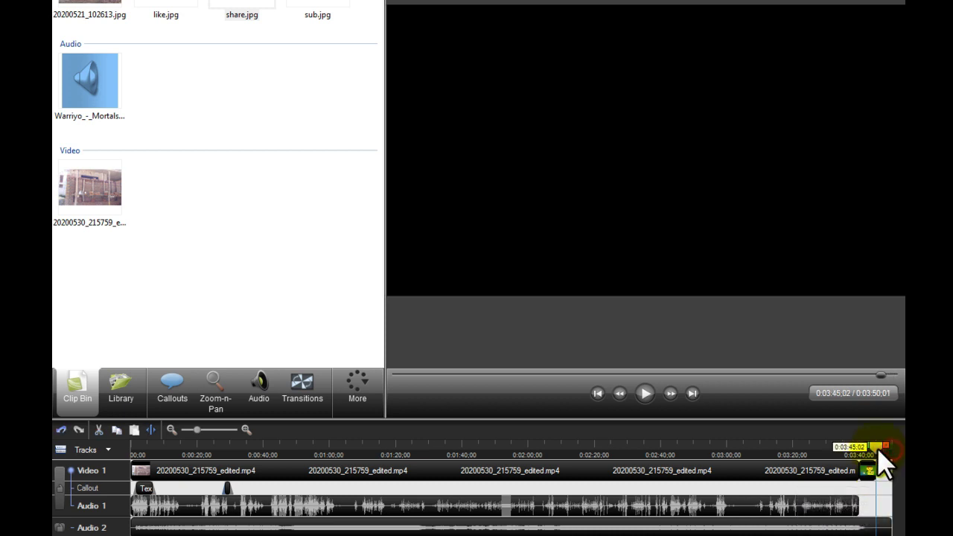
Add sub.jpg to the Video 1 track directly after like.jpg at 0:03:45;02.
{"action": "left_click", "coordinate": [877, 447]}
{"action": "right_click", "coordinate": [325, 6]}
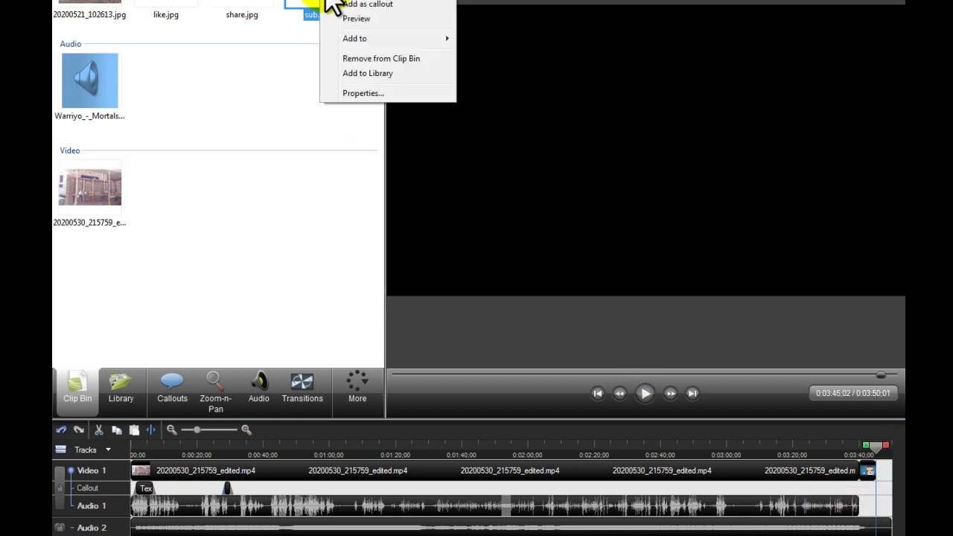
{"action": "left_click", "coordinate": [340, 6]}
Preview the outro images at the end of the timeline, stop playback, and return the playhead to 0:03:40;02.
{"action": "left_click", "coordinate": [882, 448]}
{"action": "mouse_move", "coordinate": [881, 446]}
{"action": "left_mouse_down"}
{"action": "mouse_move", "coordinate": [891, 447]}
{"action": "mouse_move", "coordinate": [841, 448]}
{"action": "left_mouse_up"}
{"action": "left_click", "coordinate": [644, 393]}
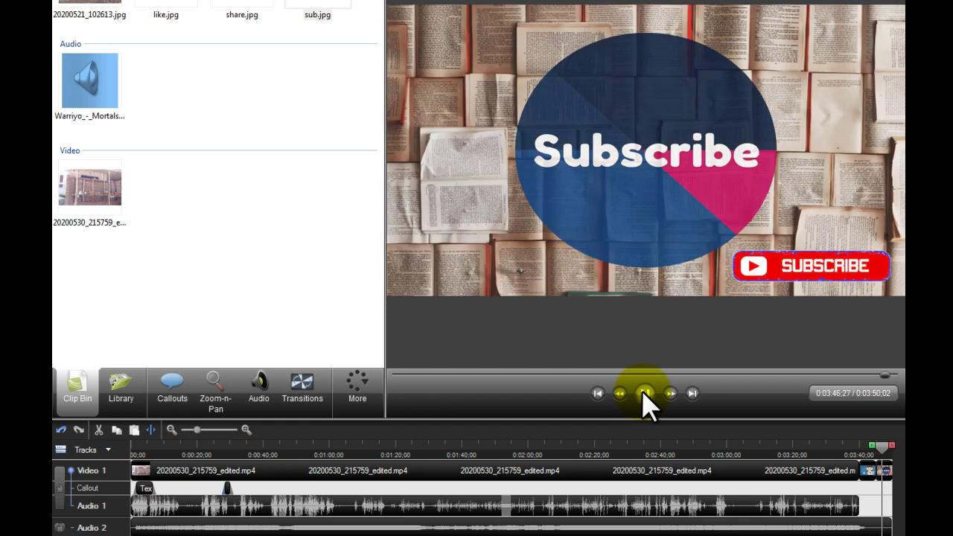
{"action": "left_click", "coordinate": [644, 394]}
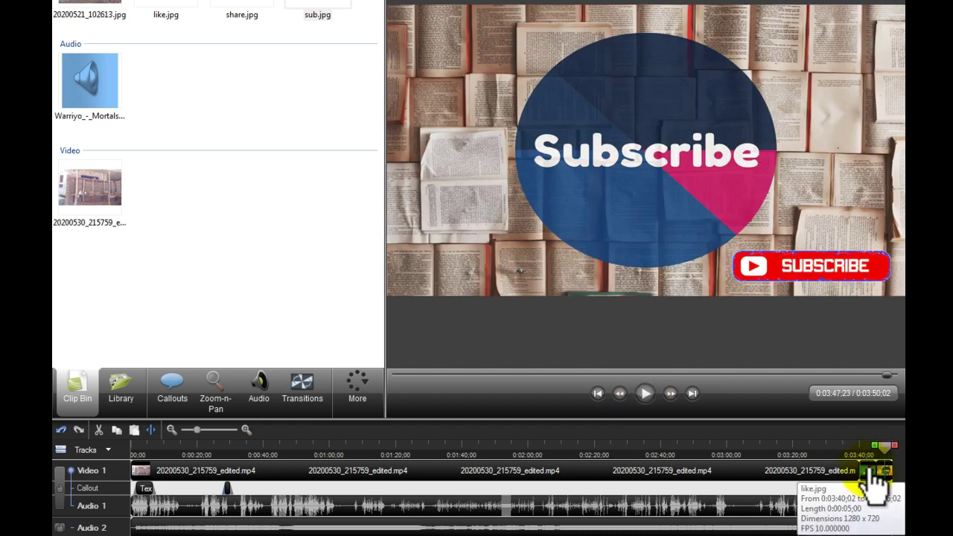
{"action": "left_click_drag", "start_coordinate": [884, 449], "coordinate": [860, 447]}
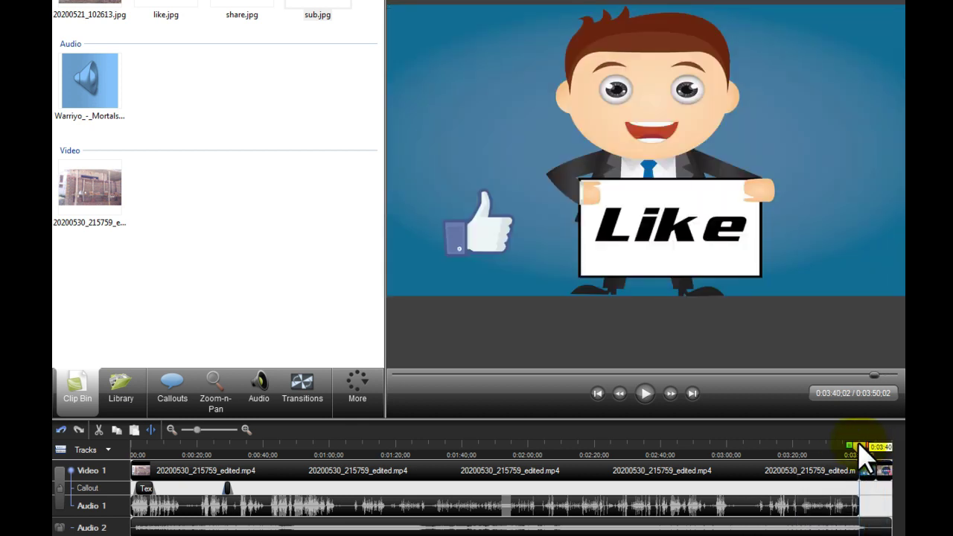
Apply a Spiral transition between the main video clip and like.jpg.
{"action": "left_click", "coordinate": [303, 389]}
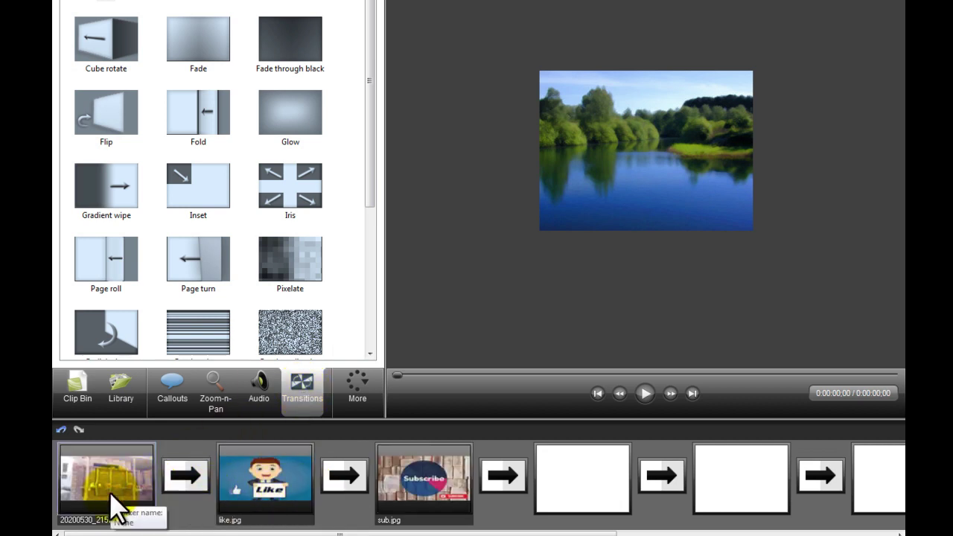
{"action": "left_click", "coordinate": [250, 506]}
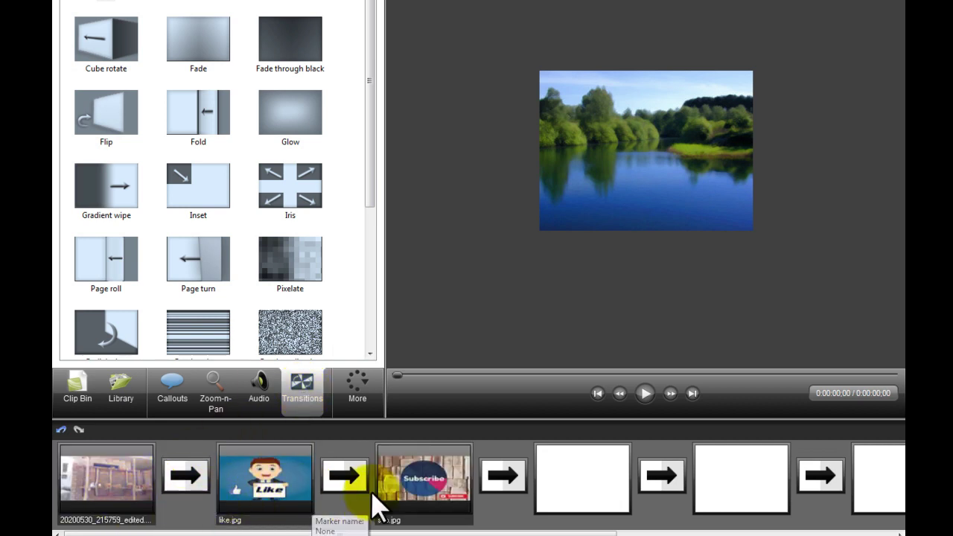
{"action": "left_click", "coordinate": [418, 489]}
{"action": "left_click", "coordinate": [170, 506]}
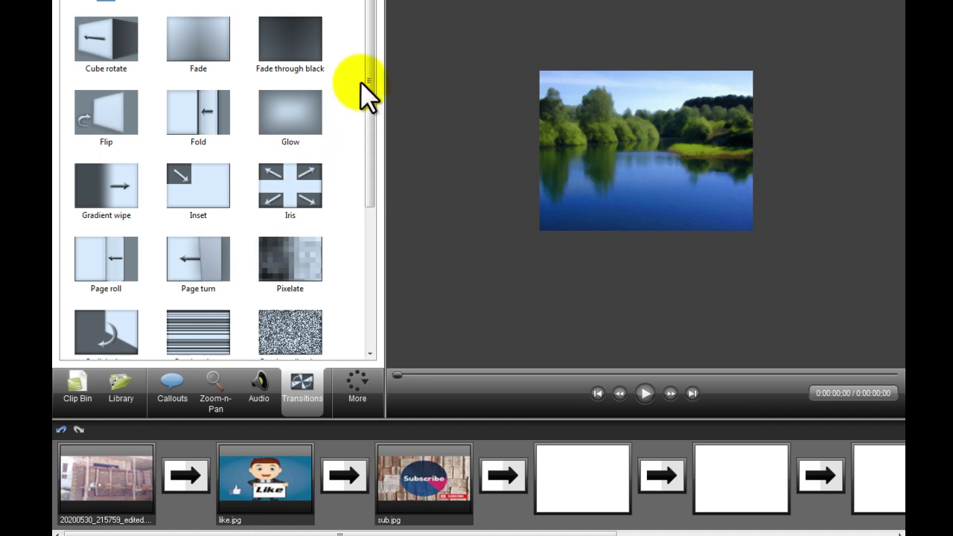
{"action": "left_click_drag", "start_coordinate": [367, 66], "coordinate": [373, 143]}
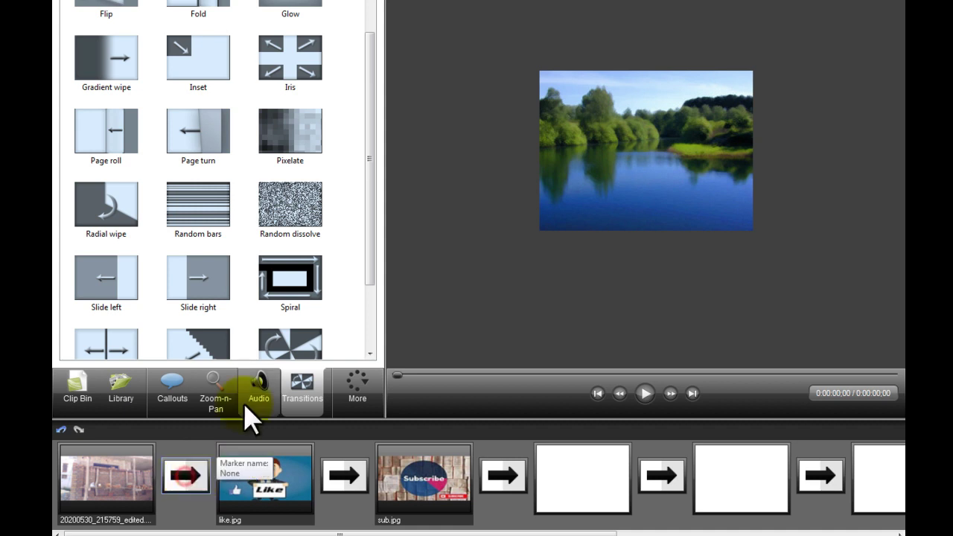
{"action": "left_click_drag", "start_coordinate": [282, 286], "coordinate": [186, 474]}
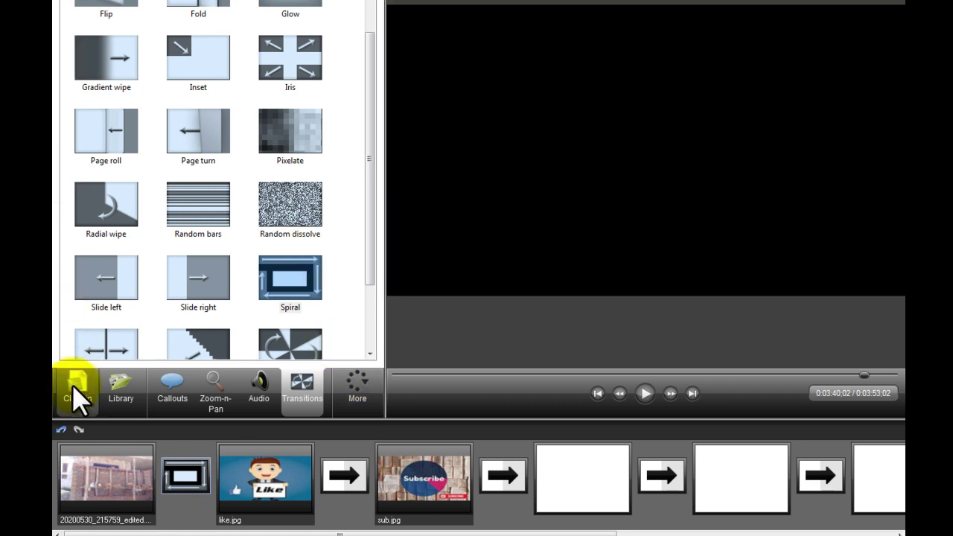
Return to the timeline and play back the Spiral transition into like.jpg, stopping during the outro.
{"action": "left_click", "coordinate": [78, 393]}
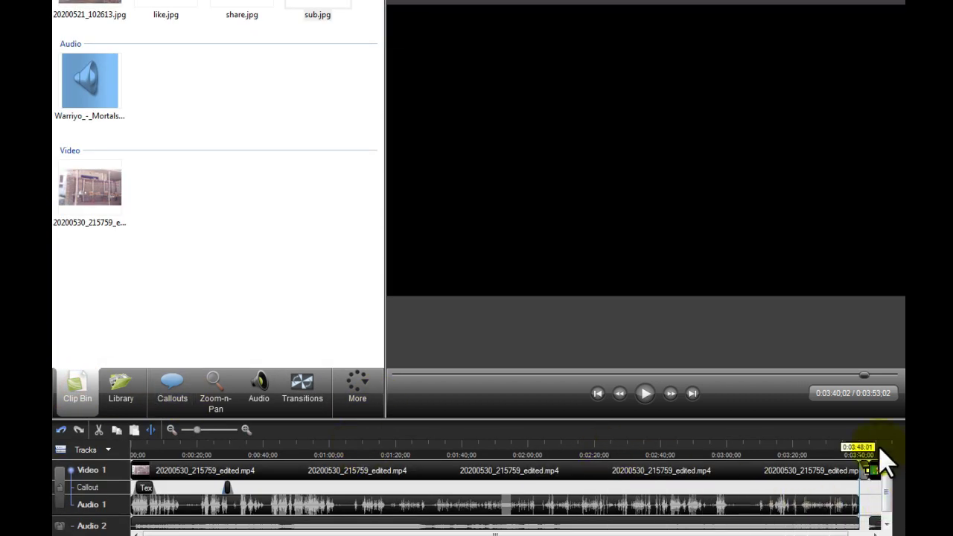
{"action": "left_click", "coordinate": [867, 469]}
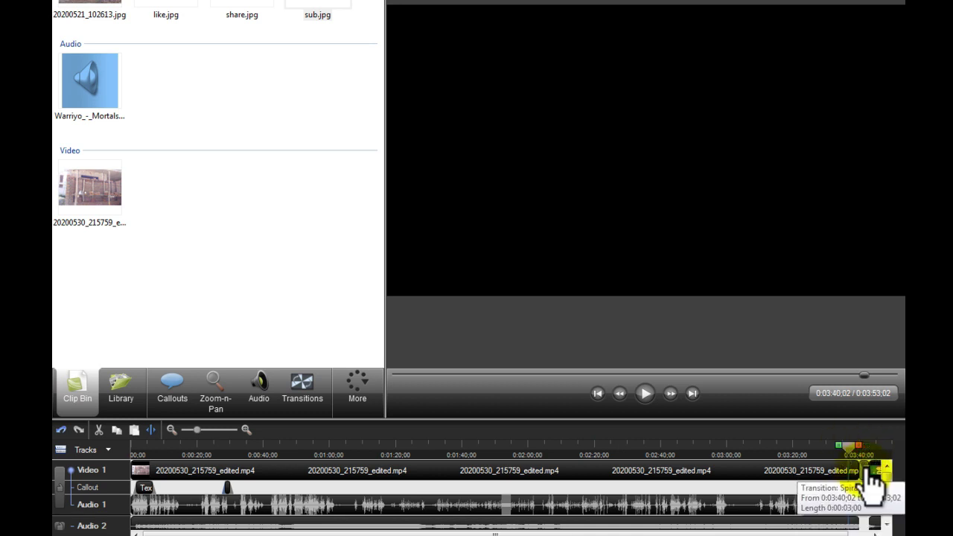
{"action": "left_click", "coordinate": [645, 393]}
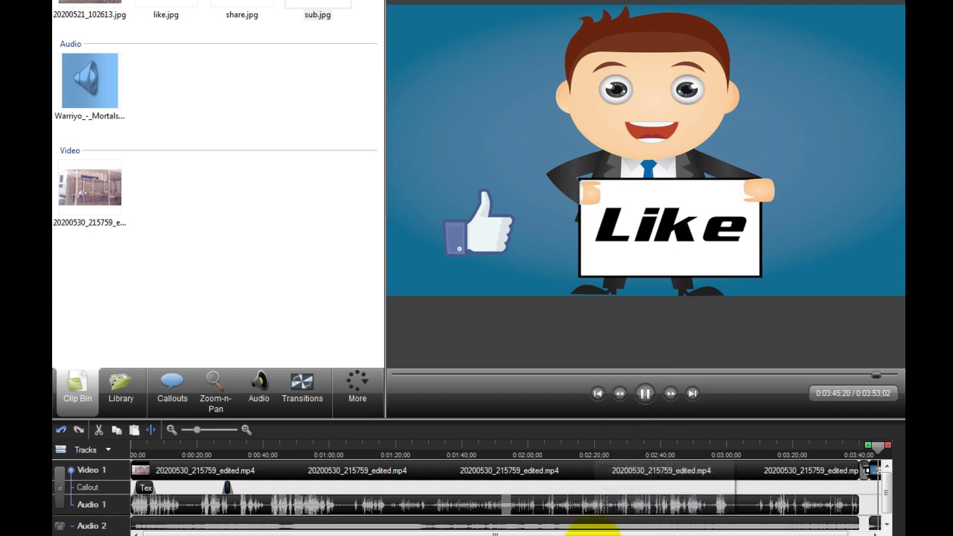
{"action": "left_click_drag", "start_coordinate": [595, 533], "coordinate": [638, 533]}
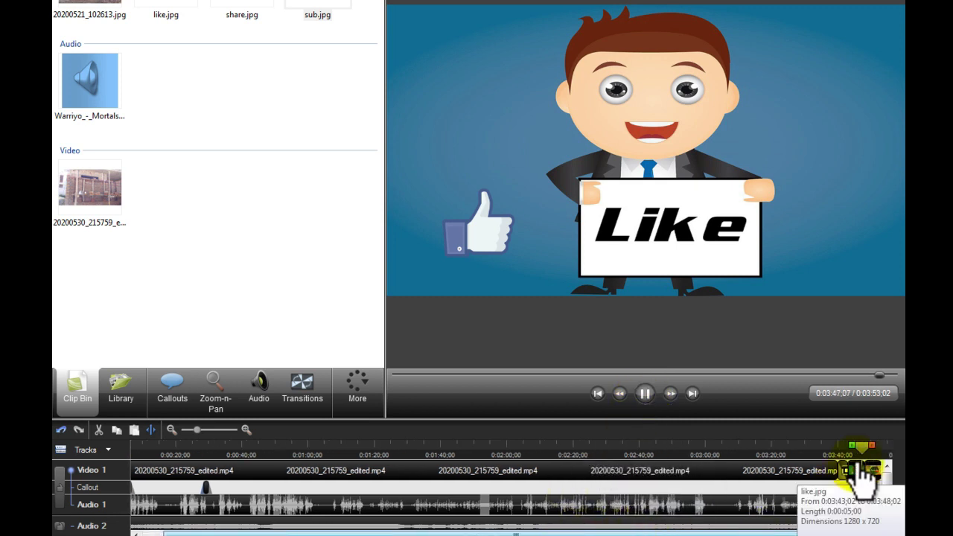
{"action": "left_click", "coordinate": [646, 394]}
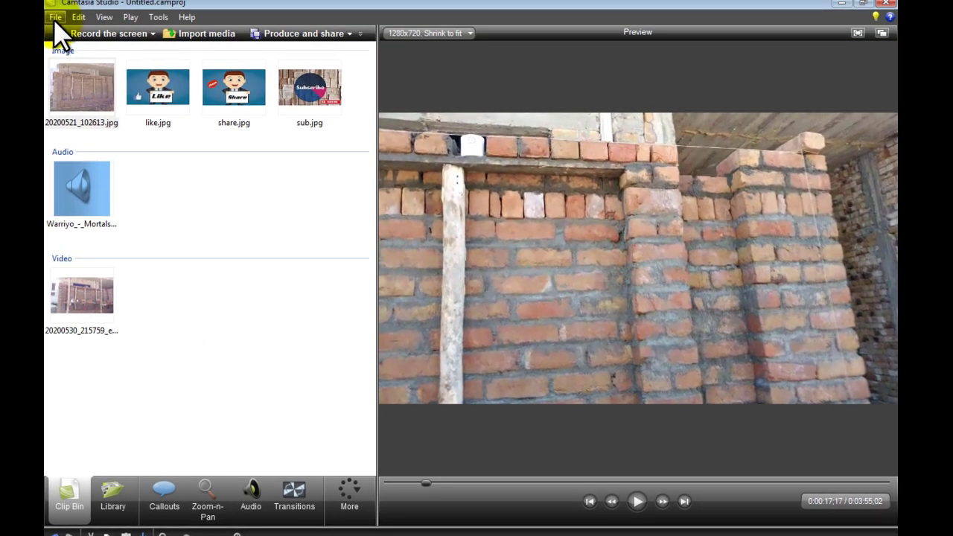
{"action": "left_click", "coordinate": [56, 17]}
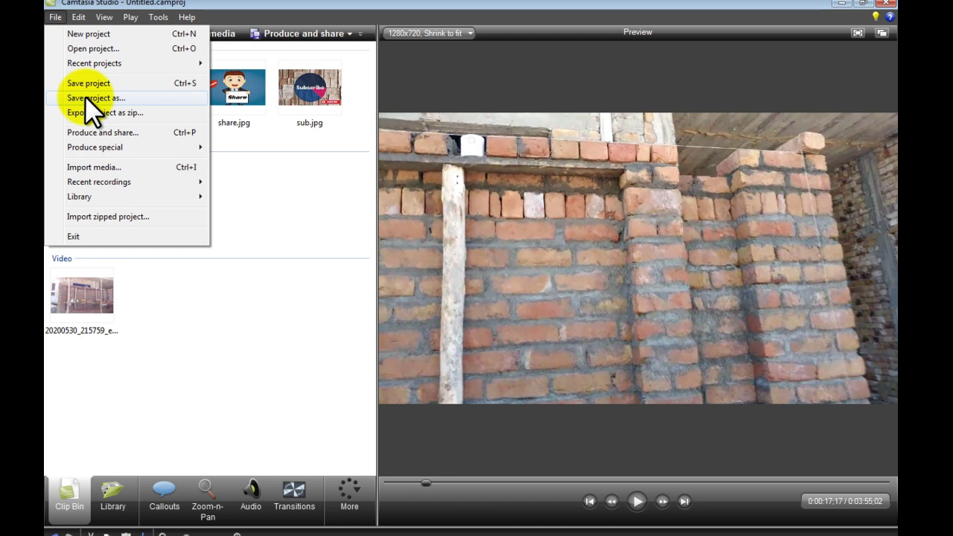
{"action": "left_click", "coordinate": [212, 314]}
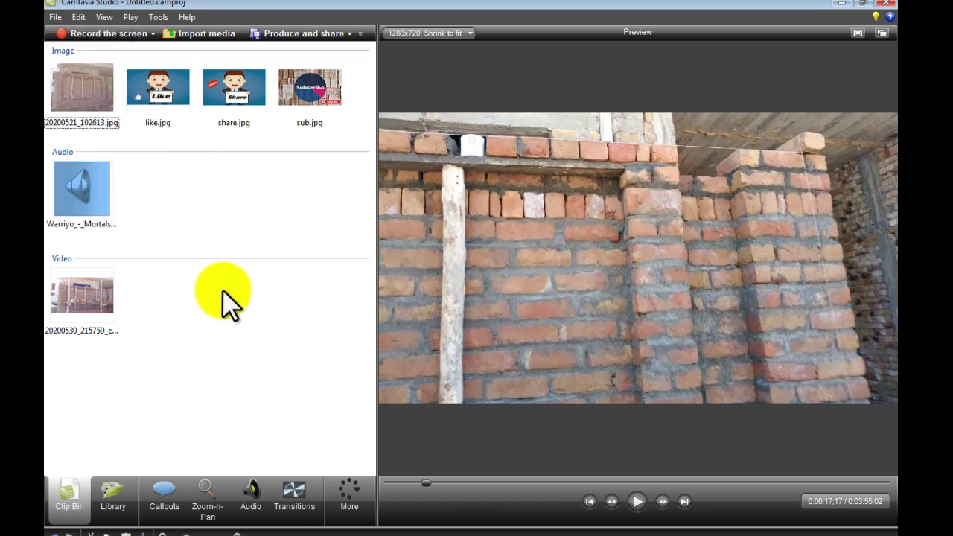
Start producing the video and choose the HD preset in the Production Wizard.
{"action": "left_click", "coordinate": [305, 34]}
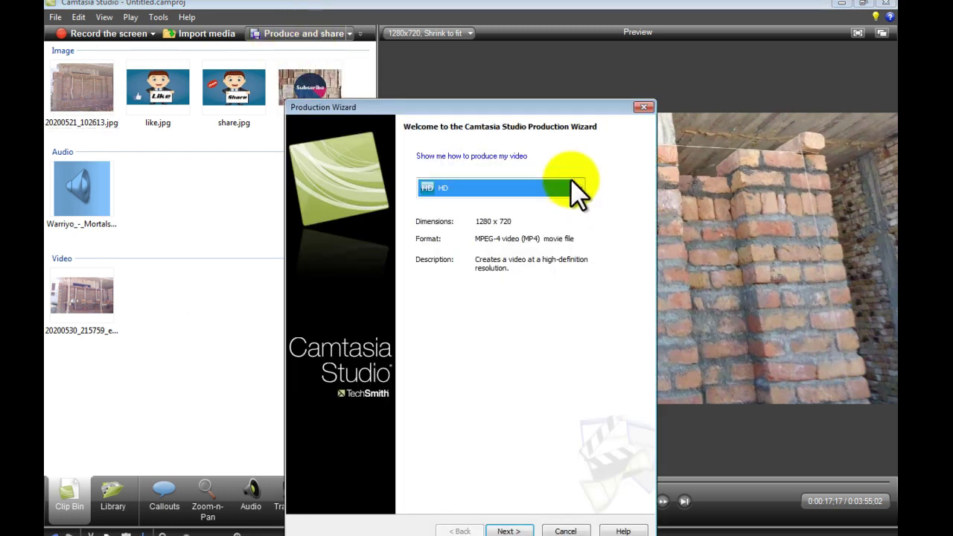
{"action": "left_click", "coordinate": [575, 187]}
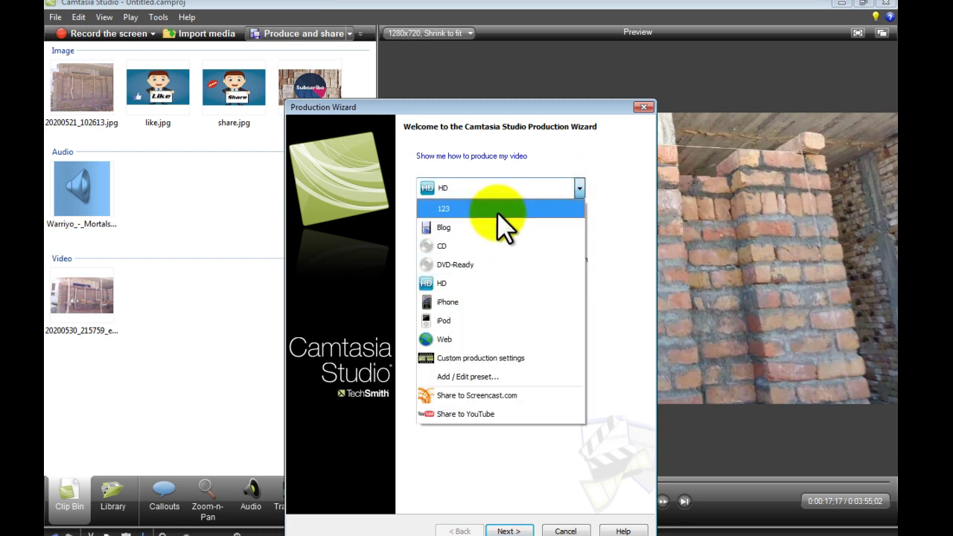
{"action": "left_click", "coordinate": [459, 286]}
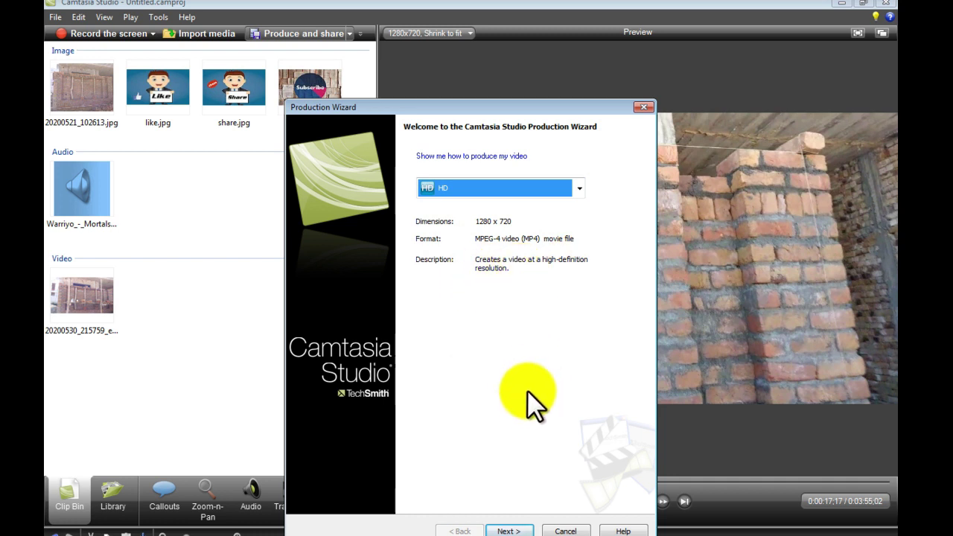
Name the production "Shanu 1", start rendering the HD video, and dismiss the AutoPlay window for the connected phone.
{"action": "left_click", "coordinate": [513, 531]}
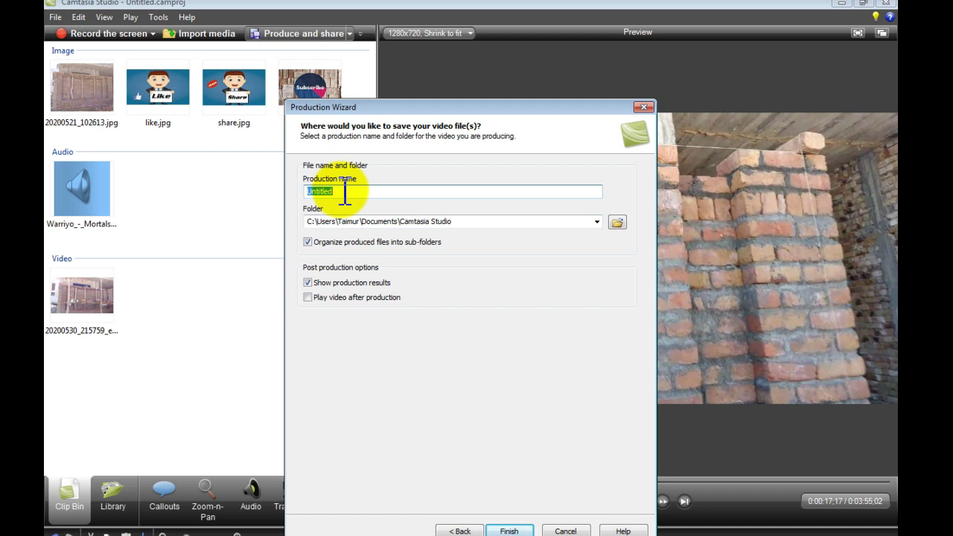
{"action": "type", "text": "Snau"}
{"action": "key", "text": "BackSpace"}
{"action": "key", "text": "BackSpace"}
{"action": "key", "text": "BackSpace"}
{"action": "type", "text": "hn"}
{"action": "key", "text": "BackSpace"}
{"action": "type", "text": "anu 1"}
{"action": "left_click", "coordinate": [509, 530]}
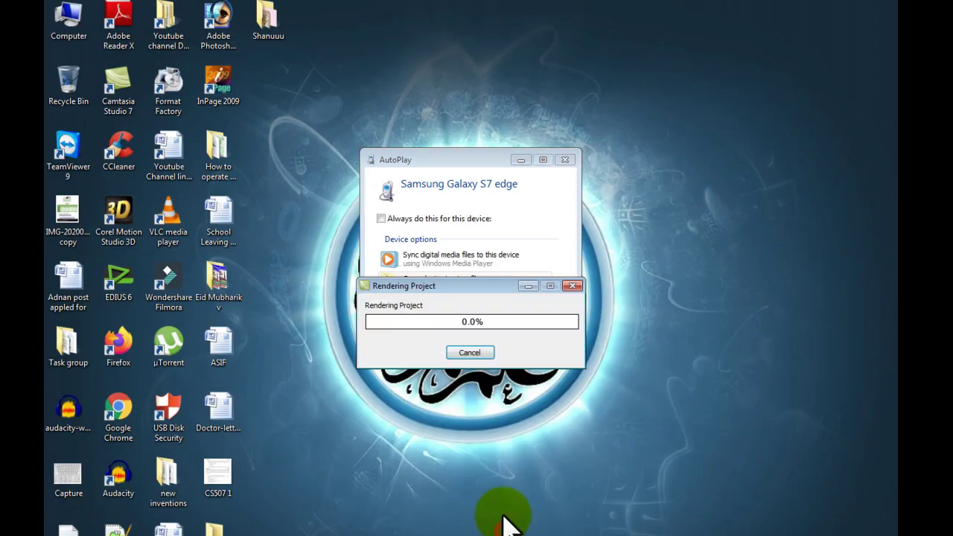
{"action": "left_click", "coordinate": [565, 160]}
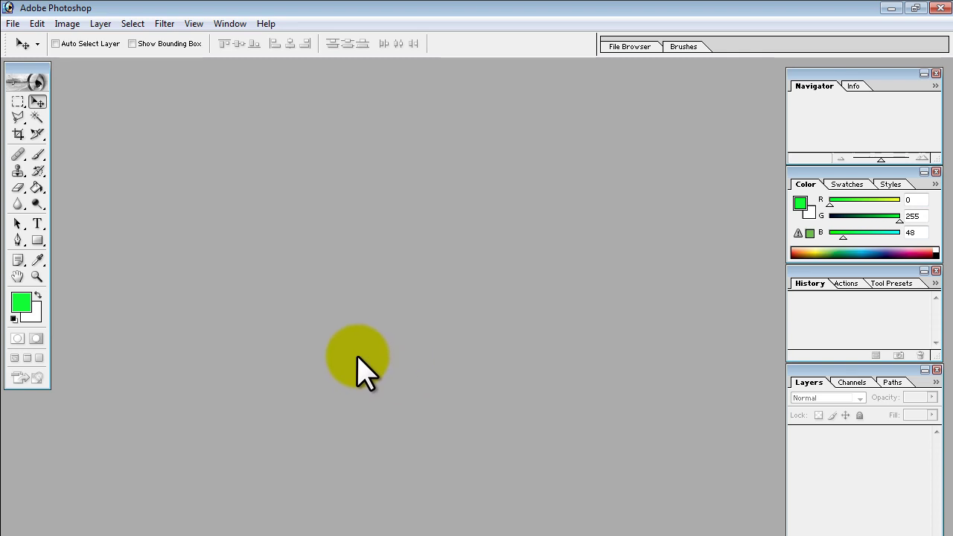
In Adobe Photoshop, create a new transparent 1280 x 720 pixel document and shift its window slightly within the workspace.
{"action": "left_click", "coordinate": [13, 23]}
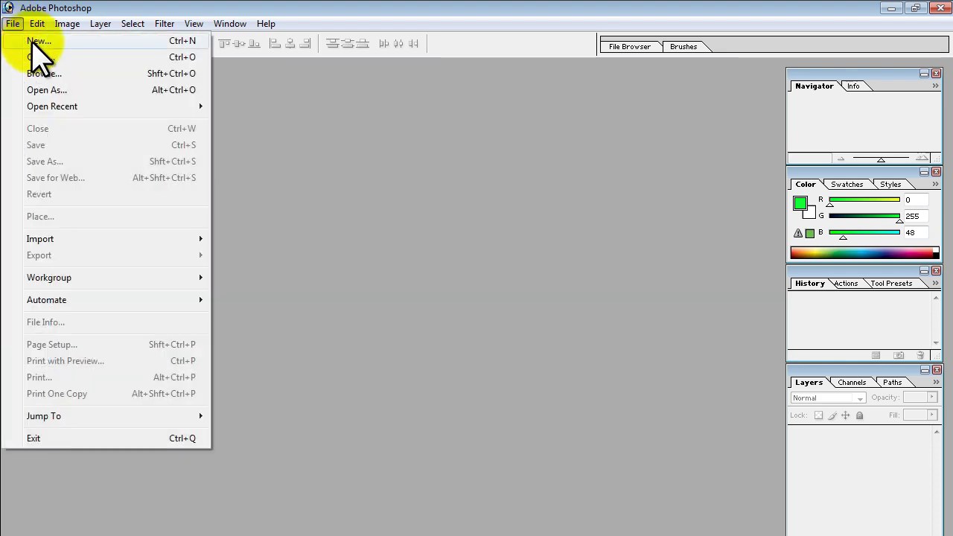
{"action": "left_click", "coordinate": [34, 41]}
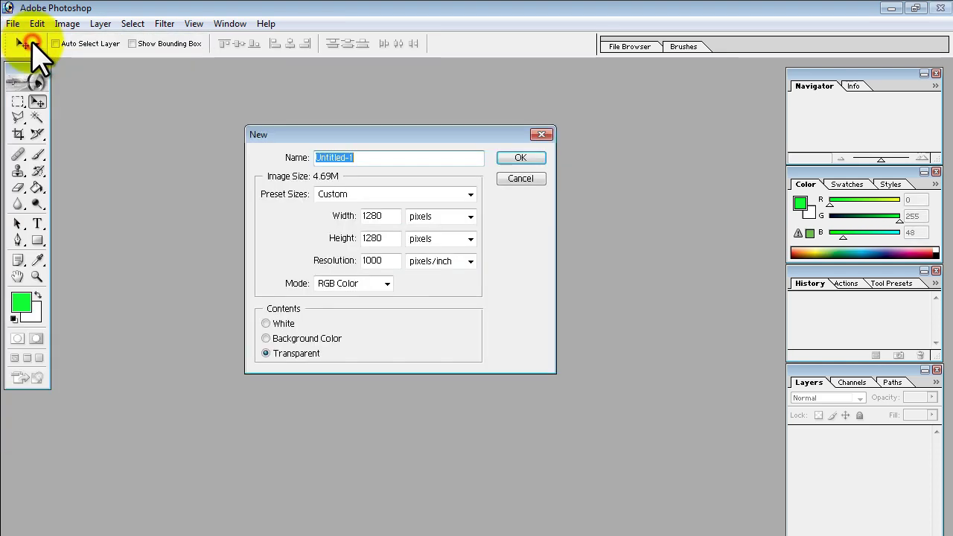
{"action": "left_click", "coordinate": [382, 238]}
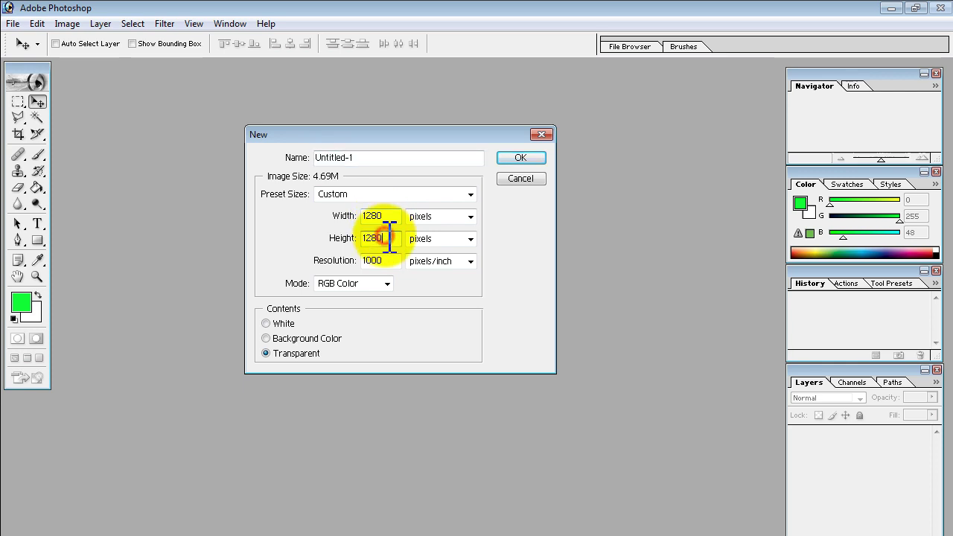
{"action": "double_click", "coordinate": [380, 238]}
{"action": "type", "text": "720"}
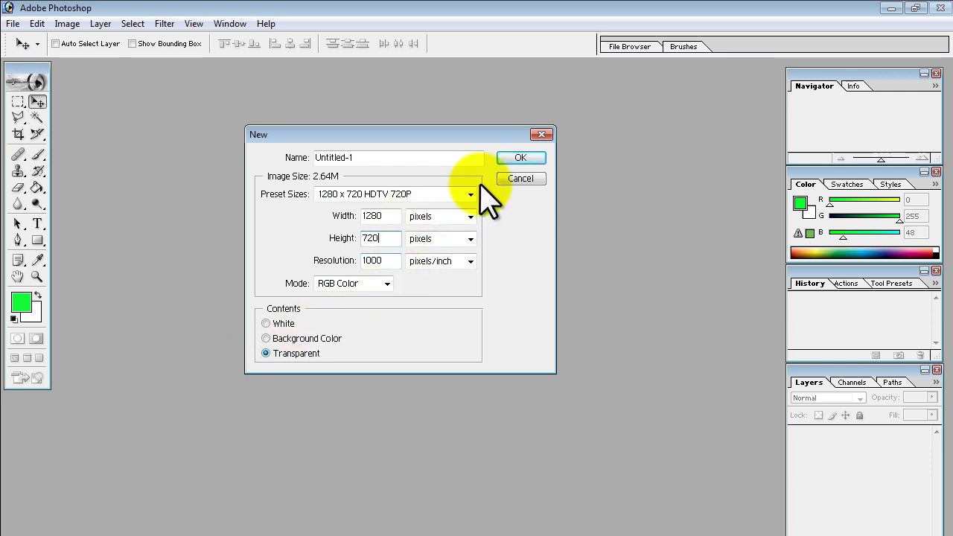
{"action": "left_click", "coordinate": [511, 160]}
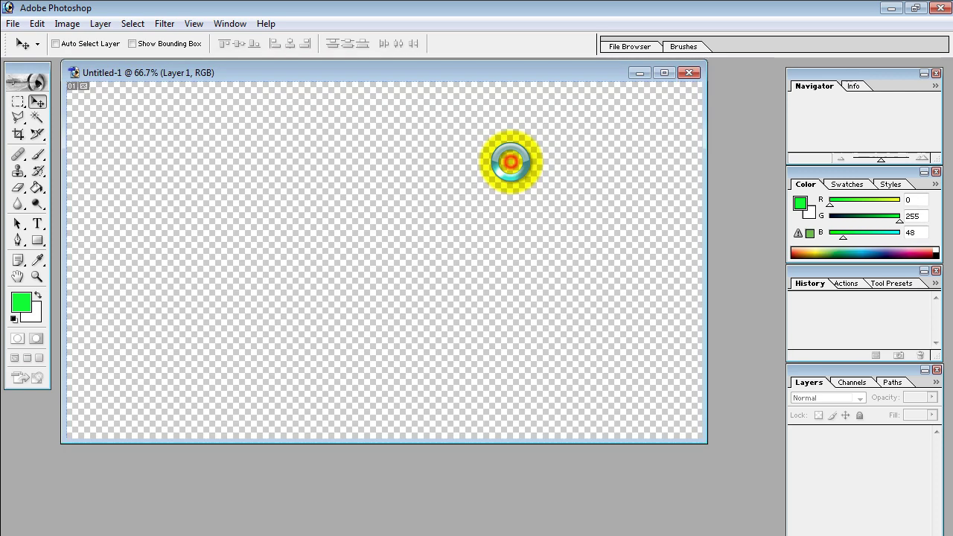
{"action": "left_click_drag", "start_coordinate": [341, 73], "coordinate": [357, 96]}
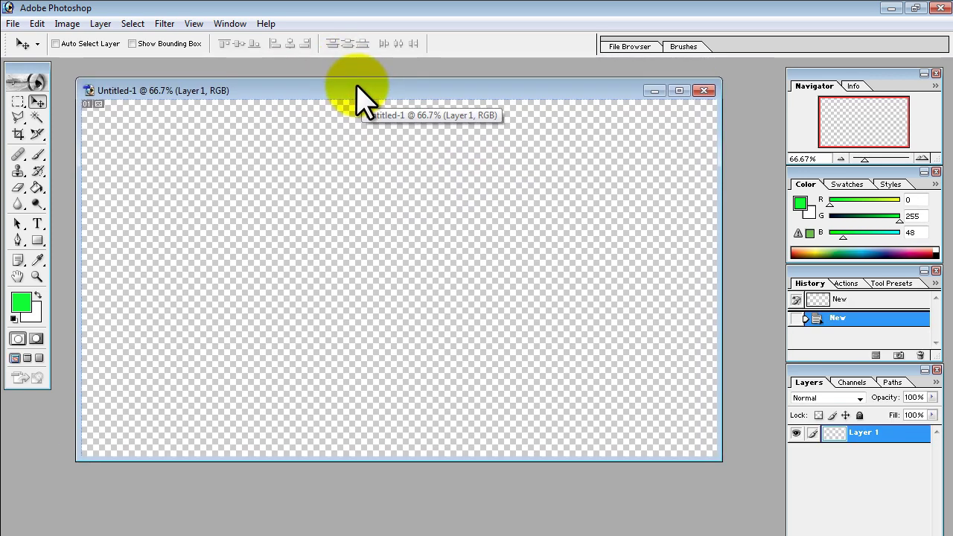
{"action": "left_click_drag", "start_coordinate": [357, 85], "coordinate": [352, 80]}
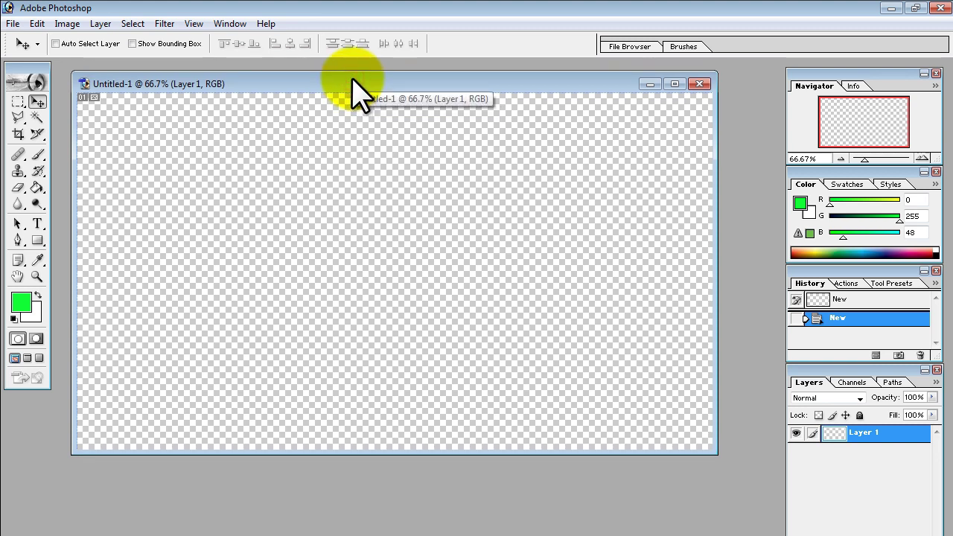
{"action": "left_click", "coordinate": [13, 23]}
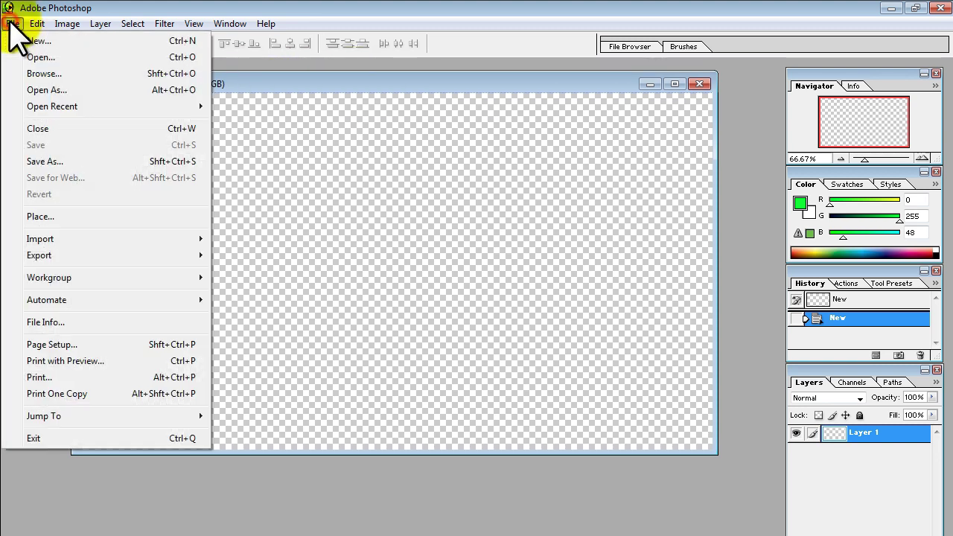
{"action": "left_click", "coordinate": [27, 57]}
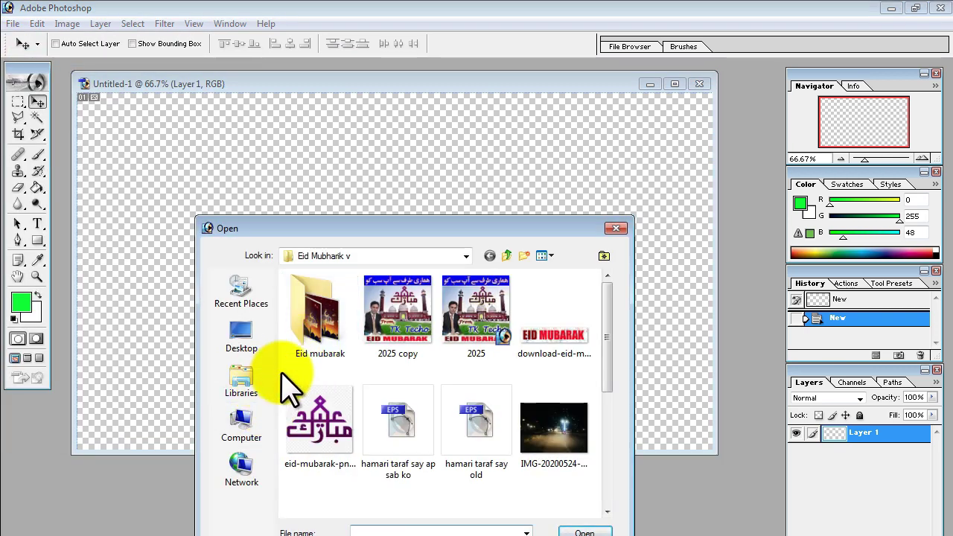
{"action": "left_click", "coordinate": [241, 379]}
{"action": "left_click", "coordinate": [390, 439]}
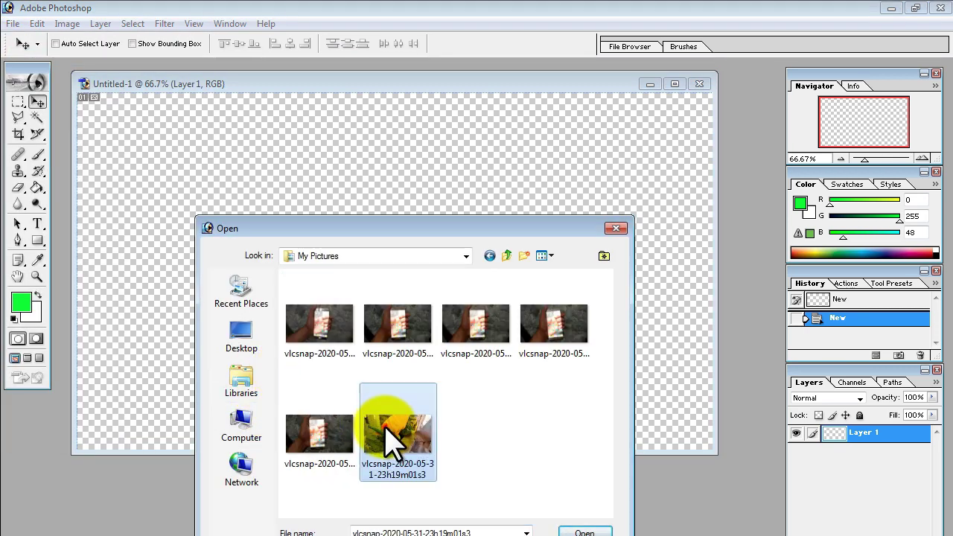
{"action": "left_click", "coordinate": [595, 533]}
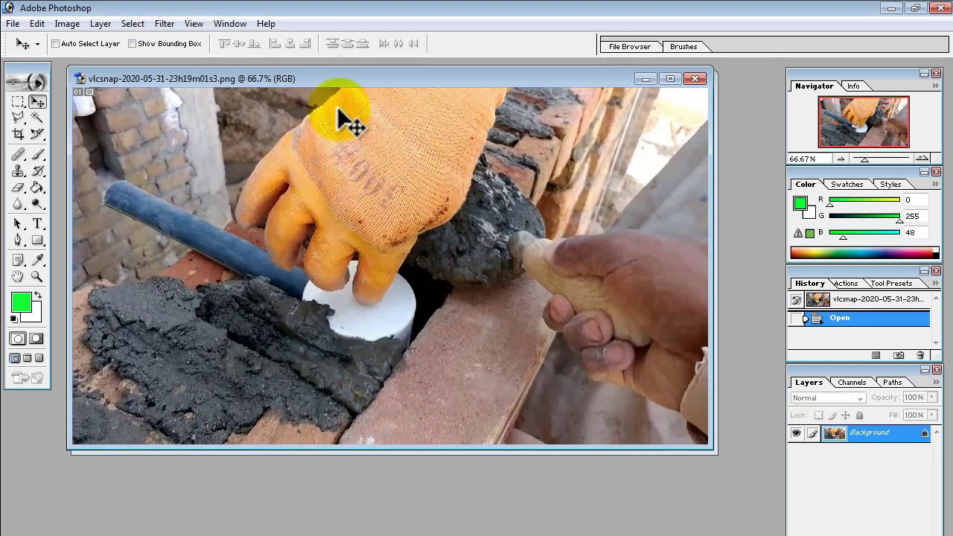
Copy the snapshot into Untitled-1 as a new layer, align it to fill the canvas, and close the source image.
{"action": "left_click_drag", "start_coordinate": [339, 81], "coordinate": [343, 369]}
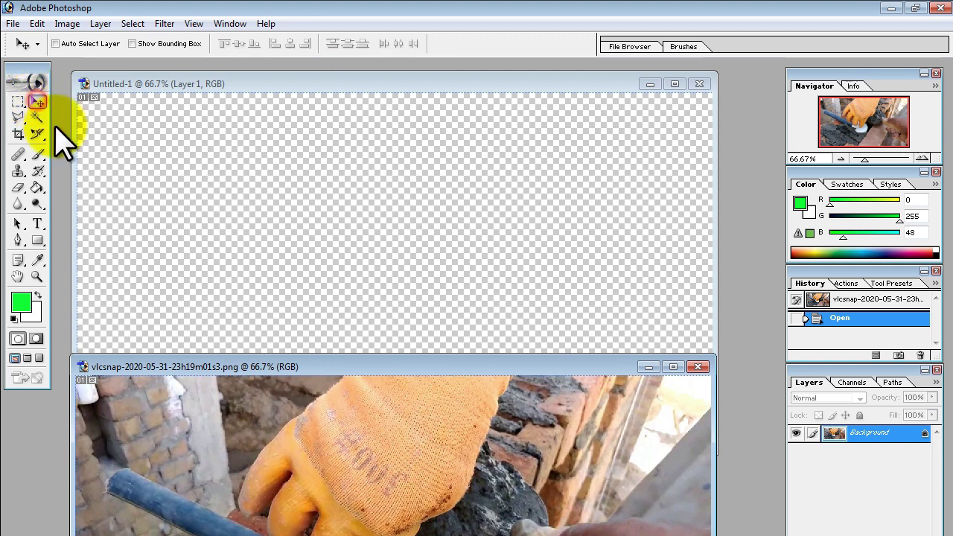
{"action": "left_click_drag", "start_coordinate": [337, 489], "coordinate": [355, 290]}
{"action": "left_click_drag", "start_coordinate": [385, 336], "coordinate": [365, 252]}
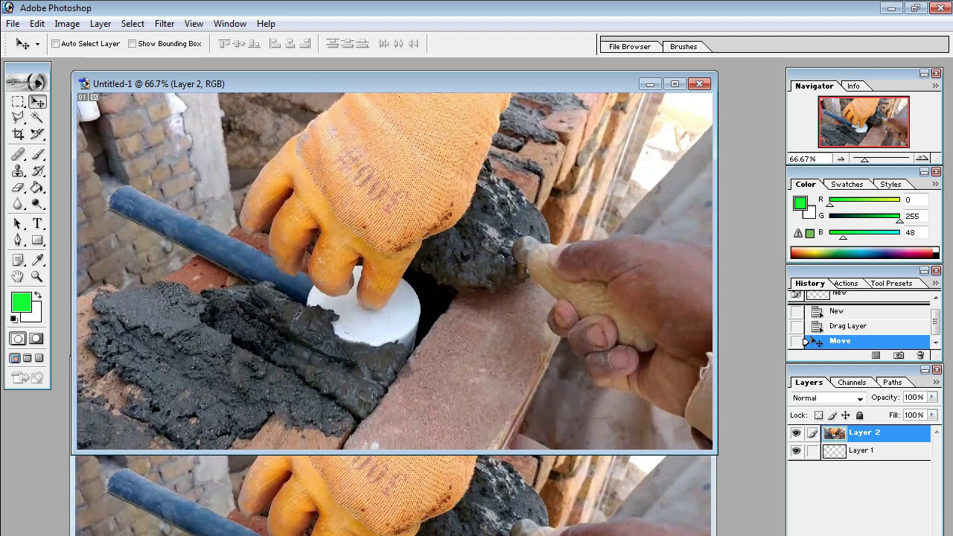
{"action": "left_click", "coordinate": [556, 484]}
{"action": "left_click_drag", "start_coordinate": [651, 336], "coordinate": [651, 357]}
{"action": "left_click", "coordinate": [697, 366]}
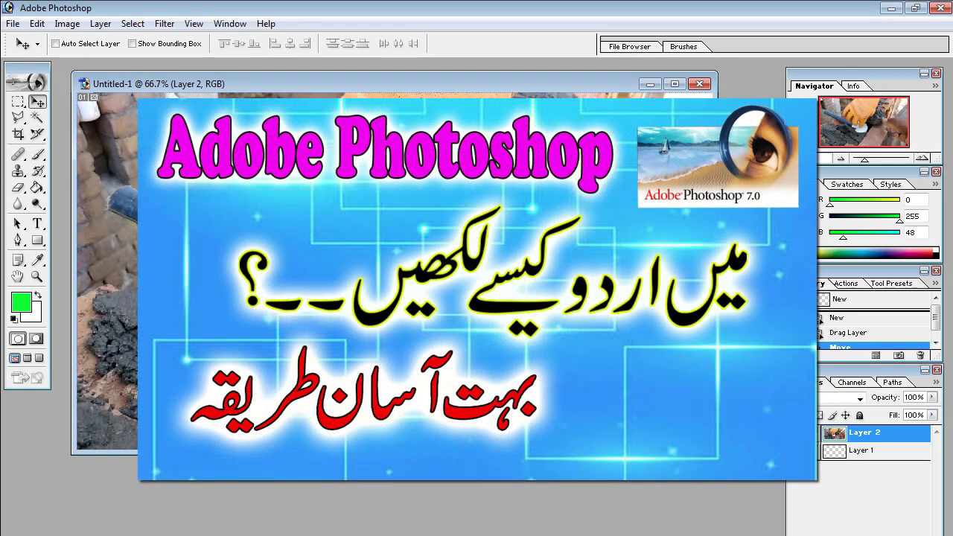
Switch to InPage, set up exporting the Urdu page as an Encapsulated PostScript picture in the Shanuuu folder, and cancel the export.
{"action": "left_click", "coordinate": [287, 533]}
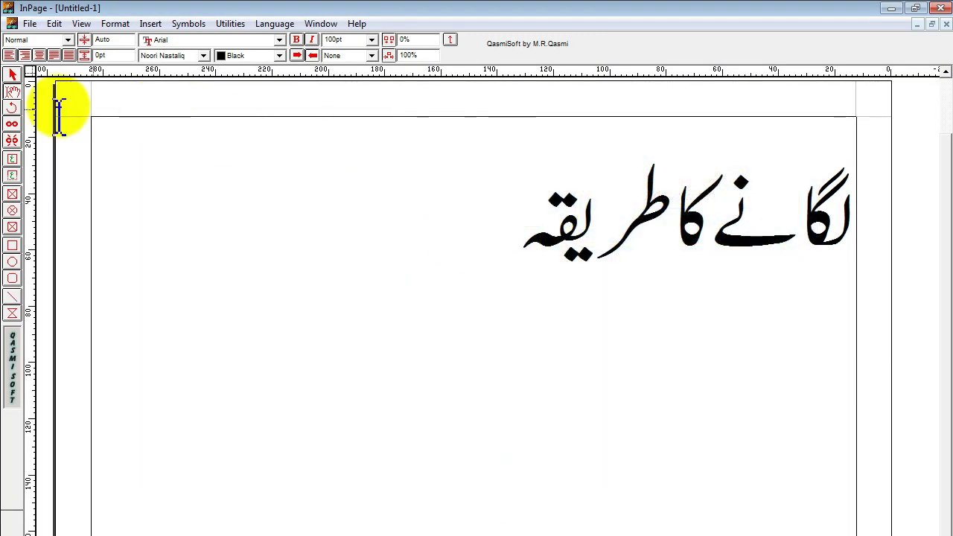
{"action": "left_click", "coordinate": [30, 23]}
{"action": "left_click", "coordinate": [75, 199]}
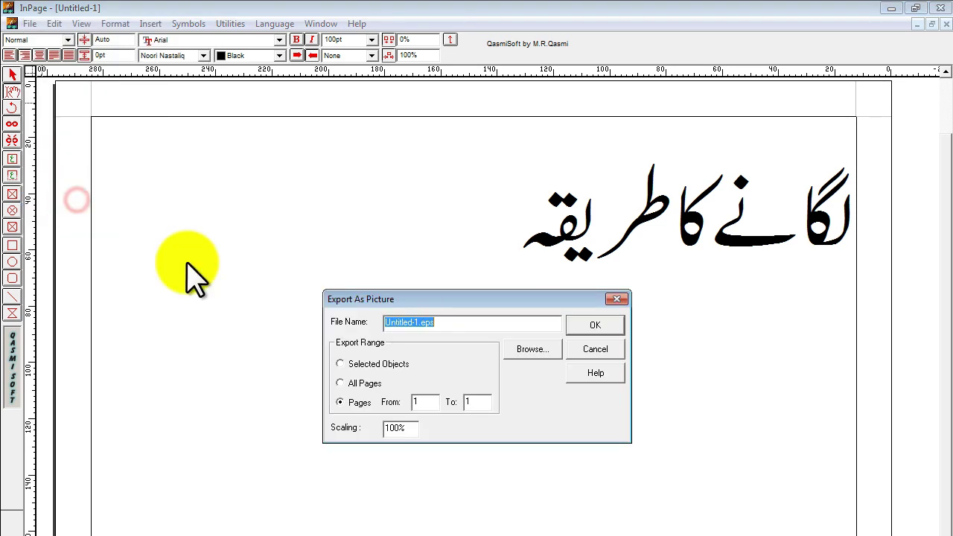
{"action": "left_click", "coordinate": [527, 348]}
{"action": "left_click", "coordinate": [482, 449]}
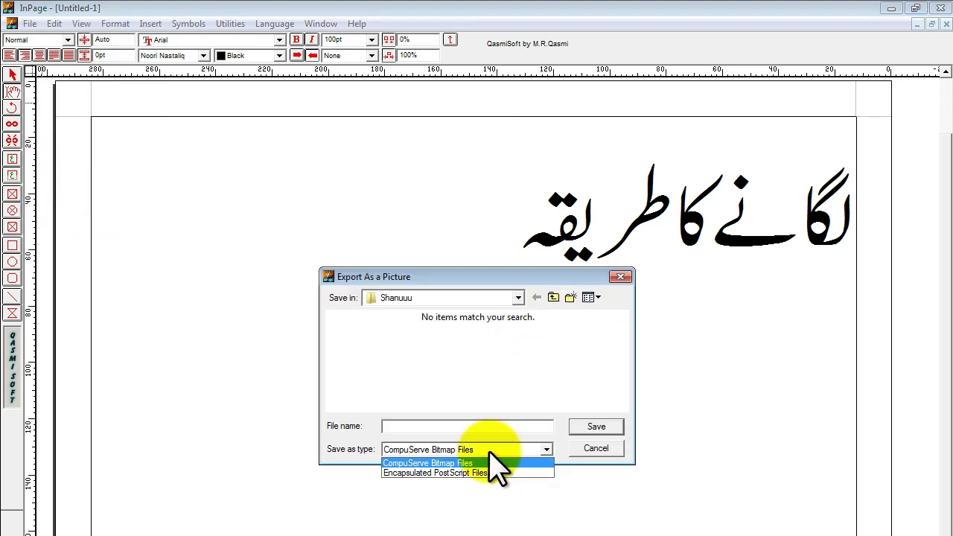
{"action": "left_click", "coordinate": [432, 474]}
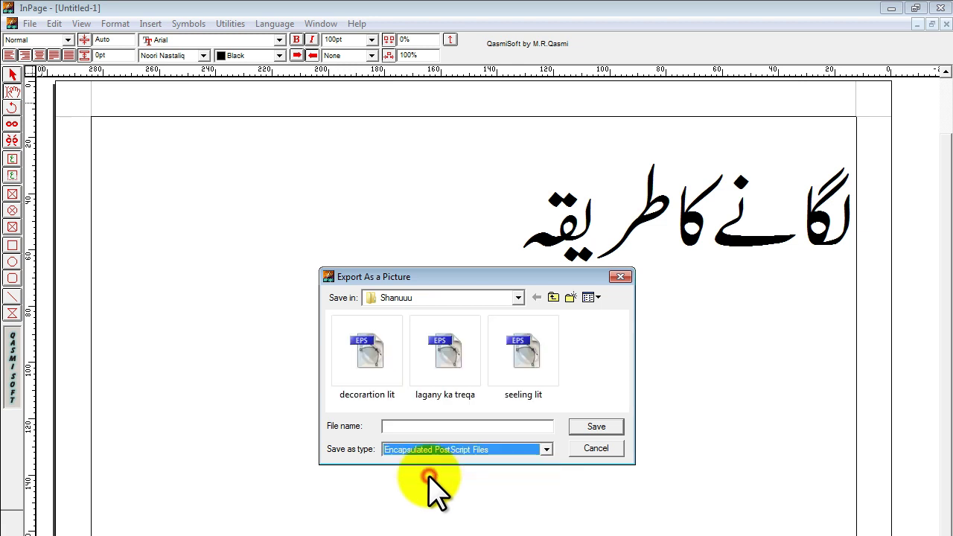
{"action": "left_click", "coordinate": [586, 449]}
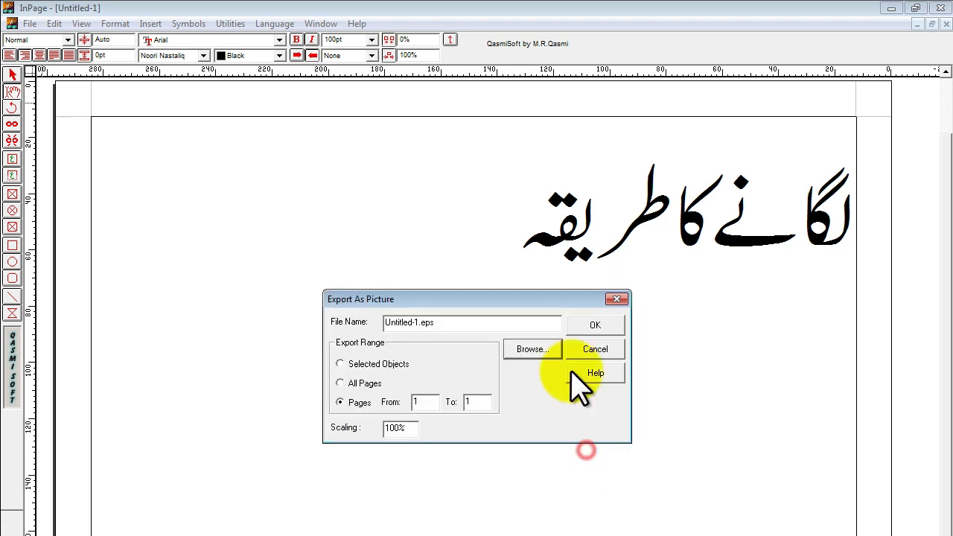
{"action": "left_click", "coordinate": [616, 299]}
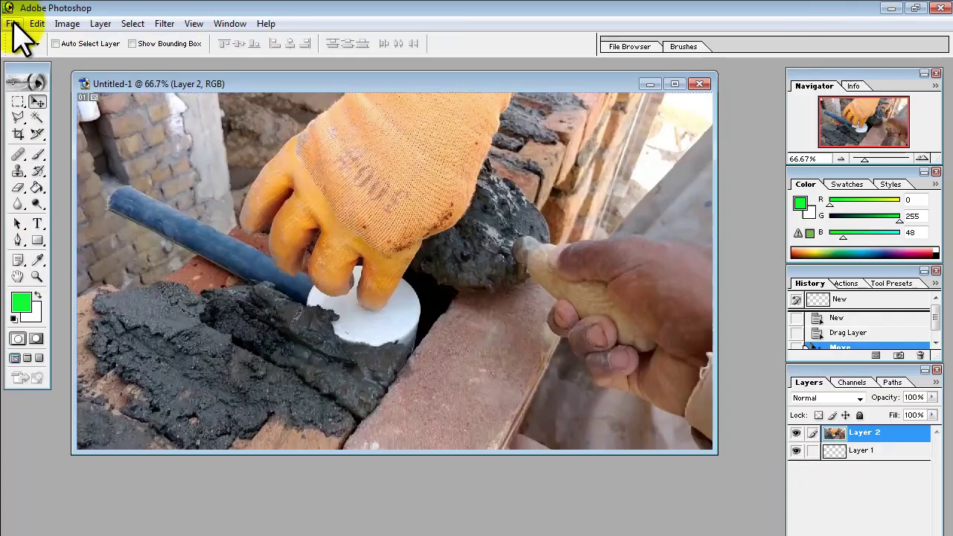
Return to Photoshop and open decorartion lit.eps from the Shanuuu folder on the Desktop, rasterizing it at 500 pixels/inch in CMYK Color.
{"action": "left_click", "coordinate": [13, 24]}
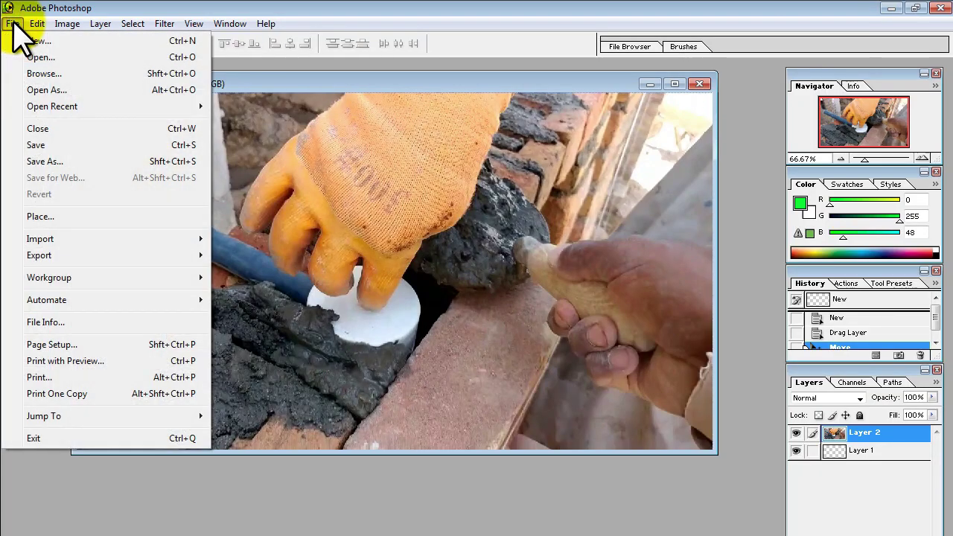
{"action": "left_click", "coordinate": [42, 56]}
{"action": "left_click", "coordinate": [258, 348]}
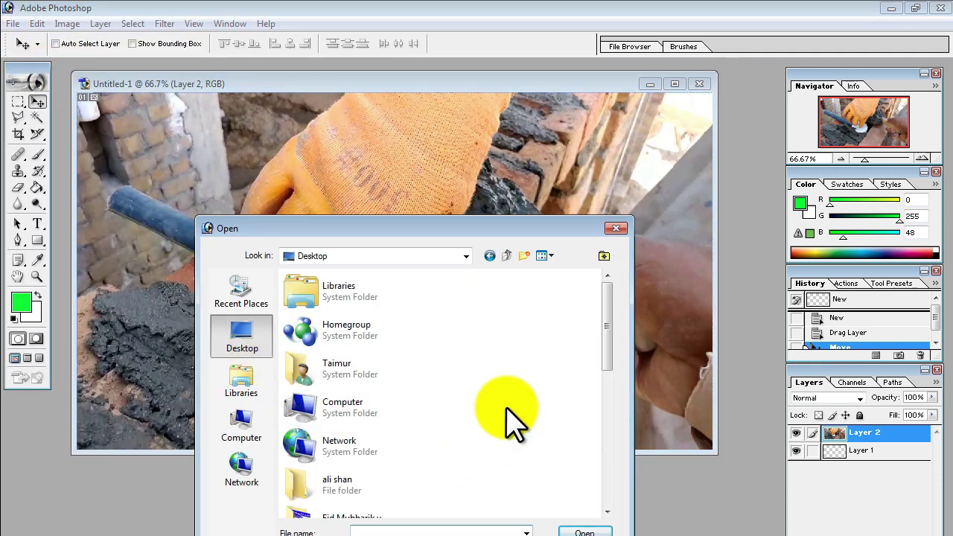
{"action": "left_click_drag", "start_coordinate": [605, 315], "coordinate": [605, 380]}
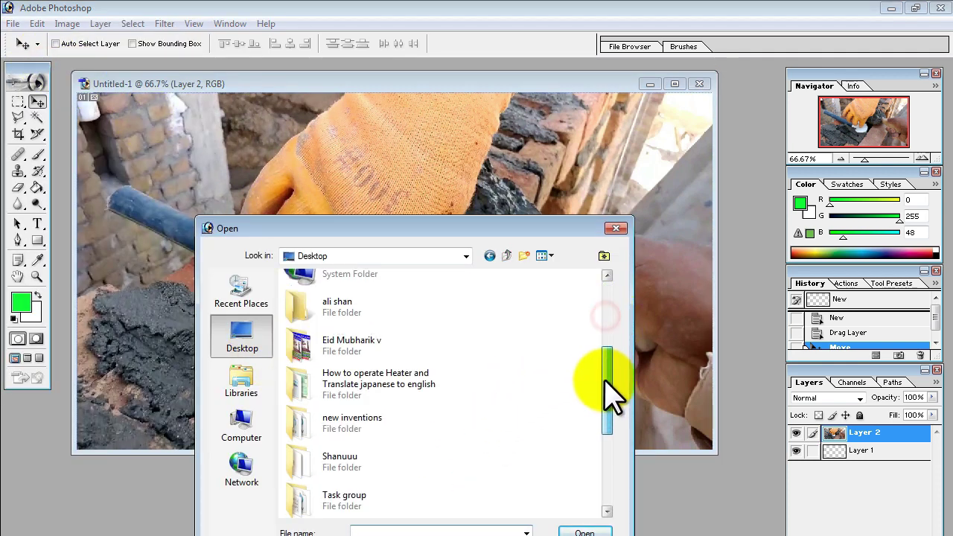
{"action": "double_click", "coordinate": [362, 463]}
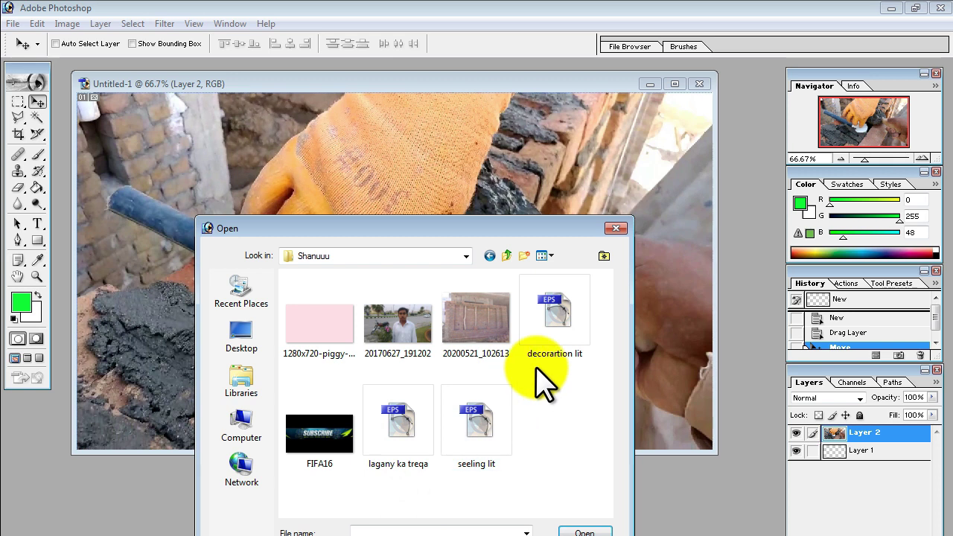
{"action": "left_click", "coordinate": [549, 337]}
{"action": "left_click", "coordinate": [573, 532]}
{"action": "double_click", "coordinate": [182, 381]}
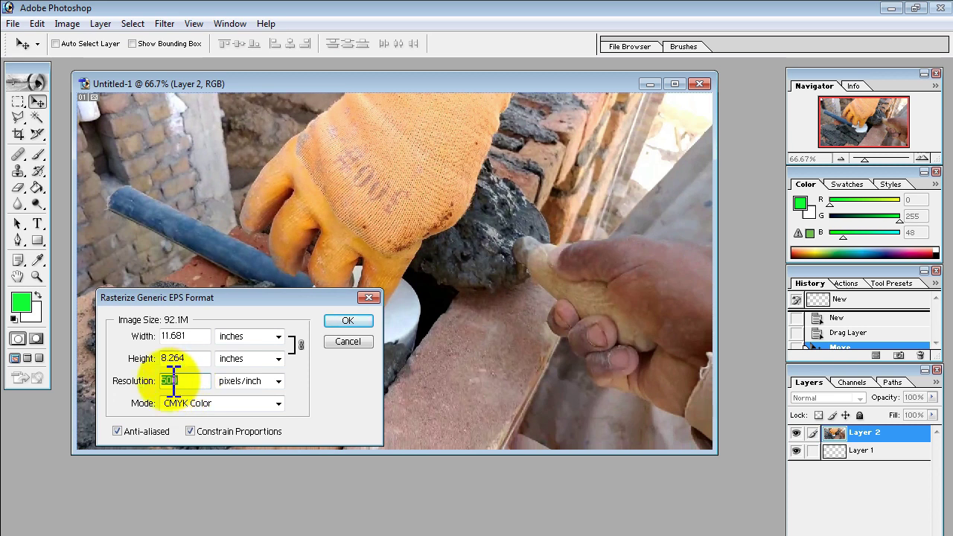
{"action": "left_click", "coordinate": [347, 321]}
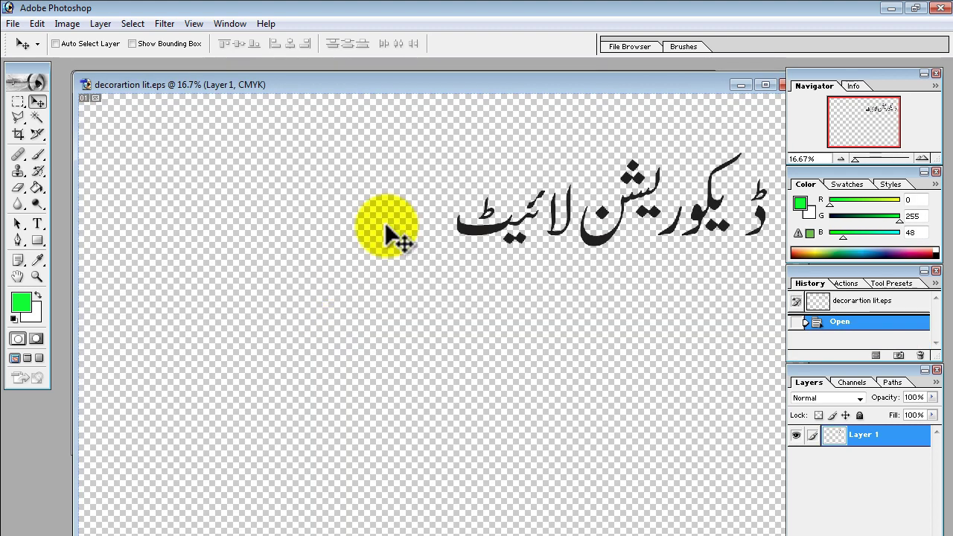
Copy the Urdu text from decorartion lit.eps into Untitled-1, close the EPS file, and reposition the text over the photo.
{"action": "left_click_drag", "start_coordinate": [456, 100], "coordinate": [112, 426]}
{"action": "left_click_drag", "start_coordinate": [276, 521], "coordinate": [402, 312]}
{"action": "left_click", "coordinate": [329, 514]}
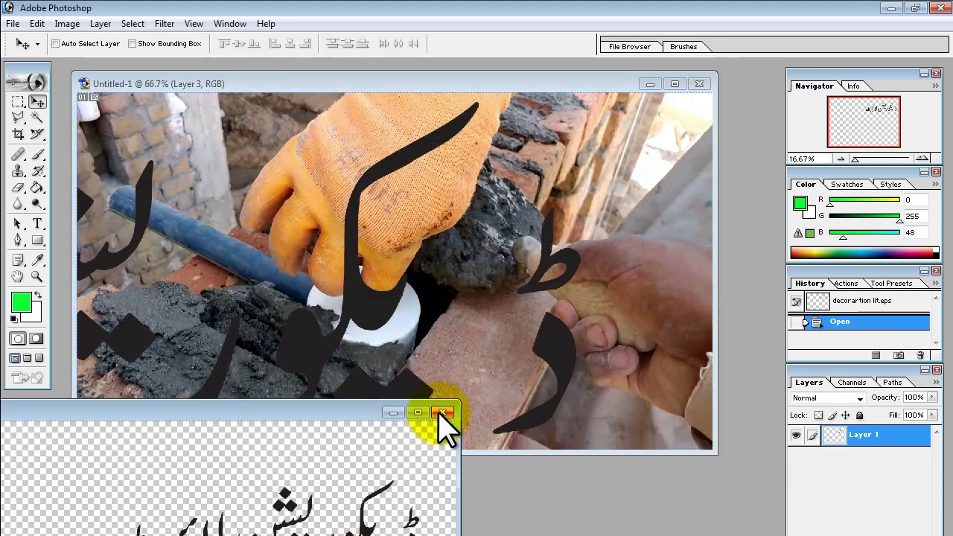
{"action": "left_click", "coordinate": [443, 413]}
{"action": "left_click", "coordinate": [477, 283]}
{"action": "left_click_drag", "start_coordinate": [372, 312], "coordinate": [414, 325]}
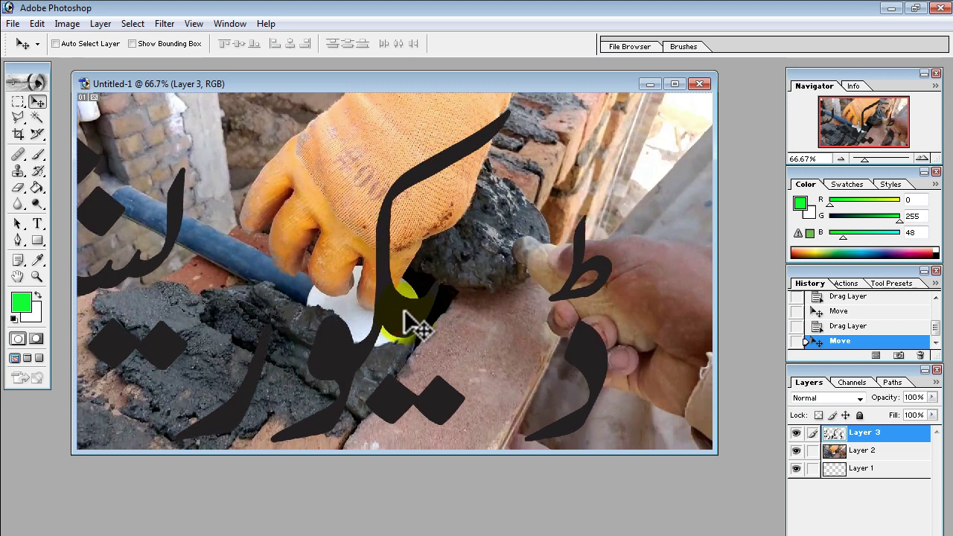
Scale the Urdu text on Layer 3 down to 17.7%, move it to the photo's upper right, and apply the transformation.
{"action": "key", "text": "ctrl+t"}
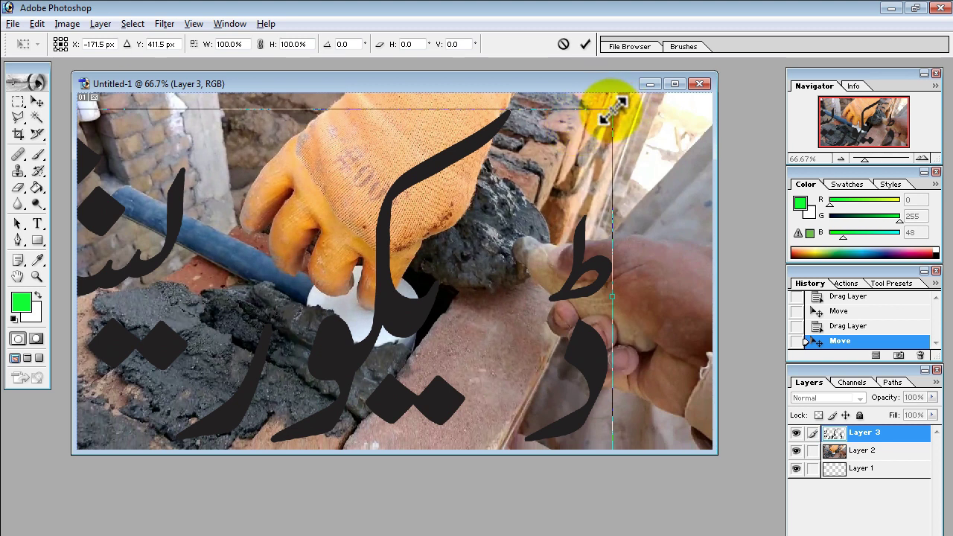
{"action": "left_click_drag", "start_coordinate": [612, 109], "coordinate": [103, 265]}
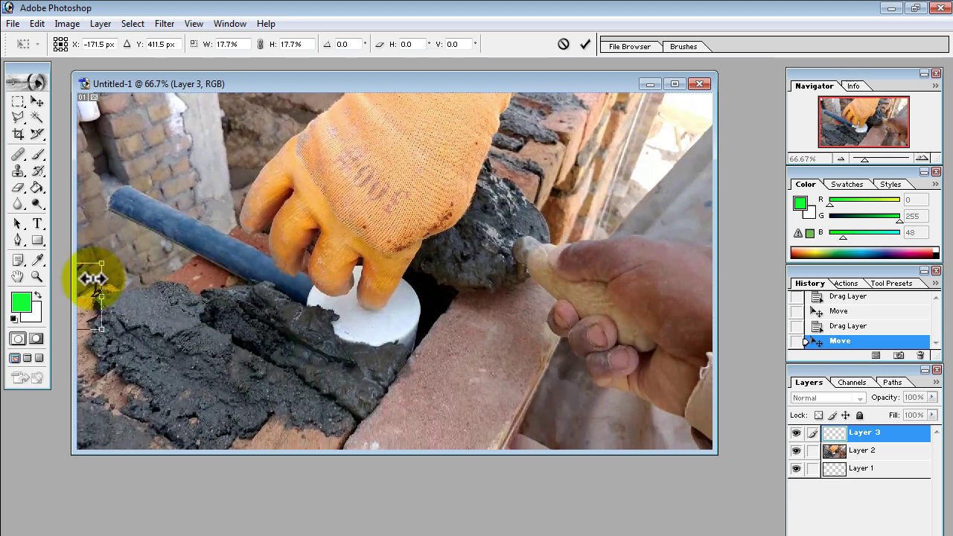
{"action": "left_click_drag", "start_coordinate": [88, 305], "coordinate": [684, 205]}
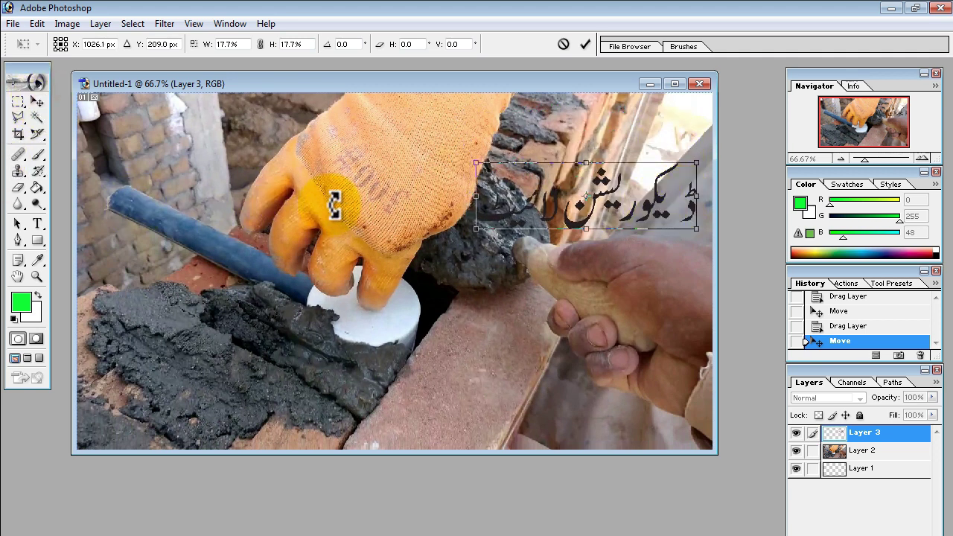
{"action": "left_click", "coordinate": [36, 101]}
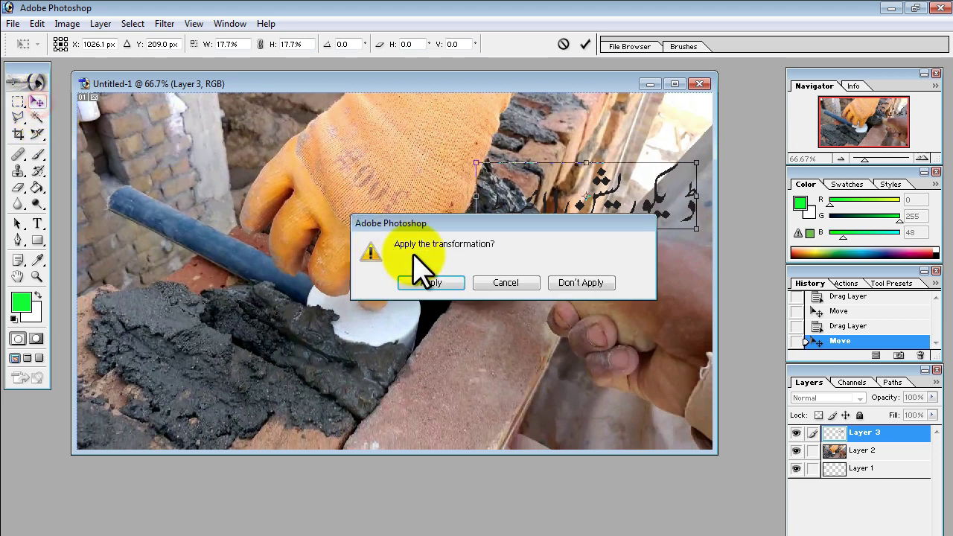
{"action": "left_click", "coordinate": [432, 283]}
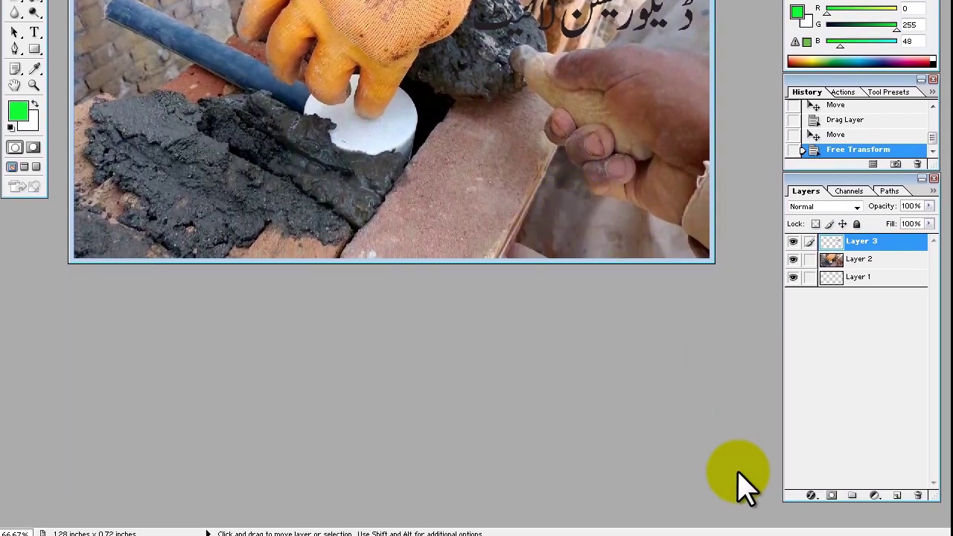
Add a Color Overlay style to the Urdu text on Layer 3 using blue 0006FF at 100% opacity.
{"action": "left_click", "coordinate": [810, 495]}
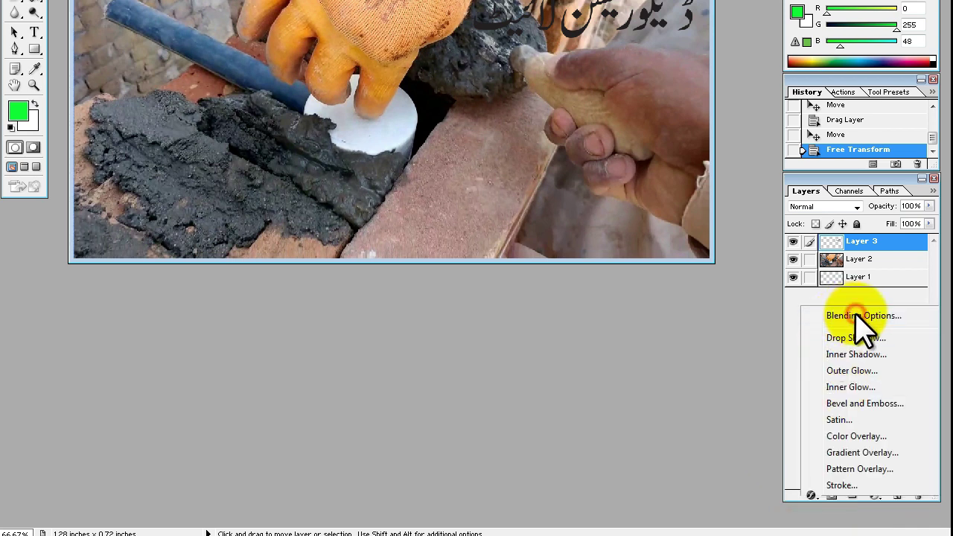
{"action": "left_click", "coordinate": [855, 313]}
{"action": "left_click_drag", "start_coordinate": [372, 181], "coordinate": [364, 80]}
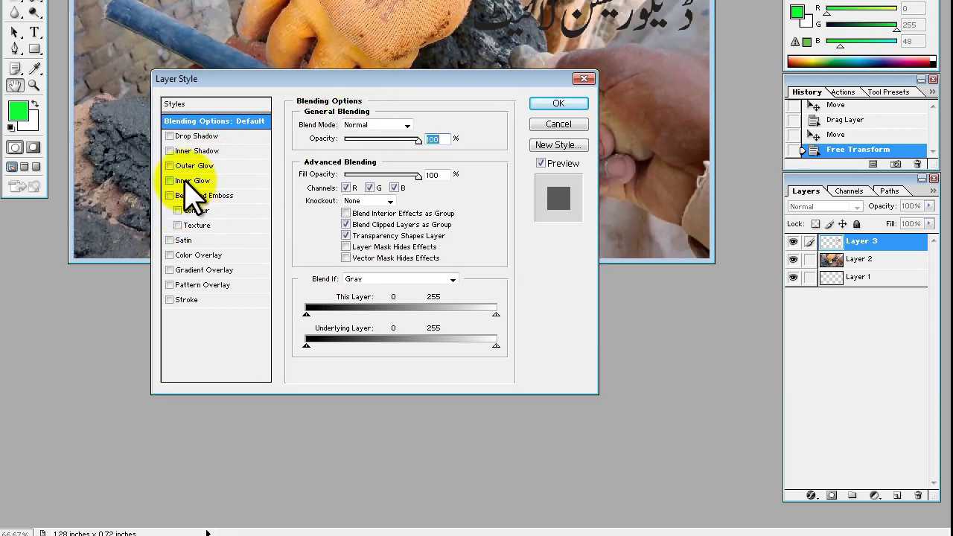
{"action": "left_click", "coordinate": [201, 256]}
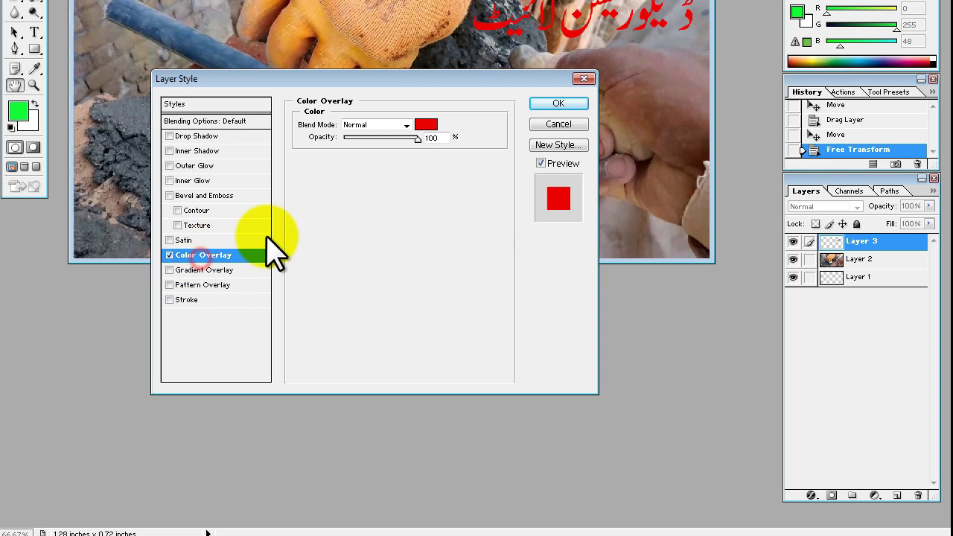
{"action": "left_click", "coordinate": [425, 124]}
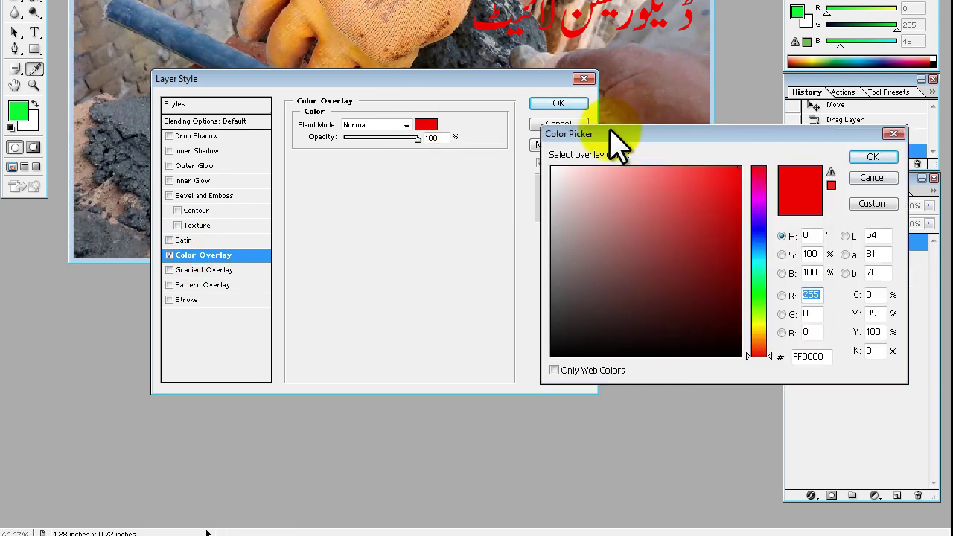
{"action": "left_click_drag", "start_coordinate": [648, 134], "coordinate": [410, 169]}
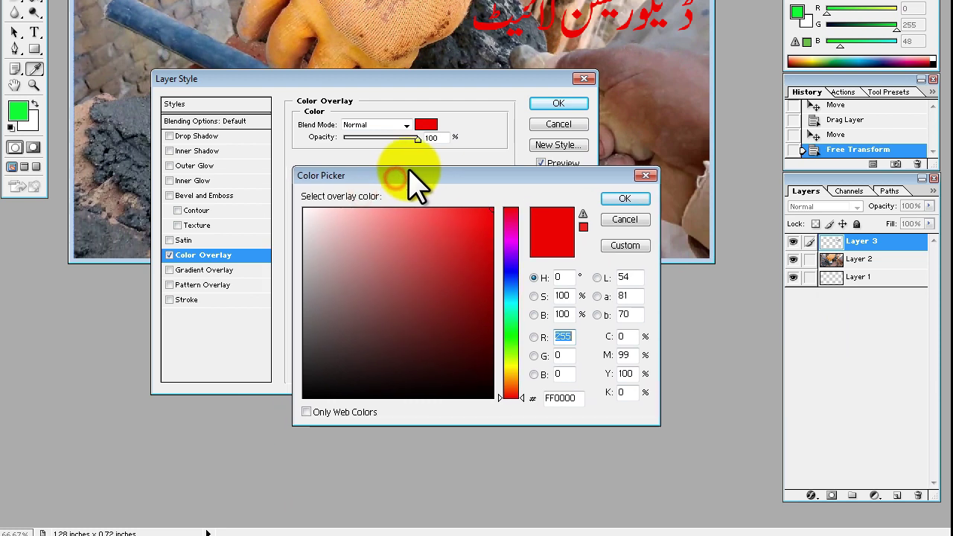
{"action": "left_click", "coordinate": [508, 269]}
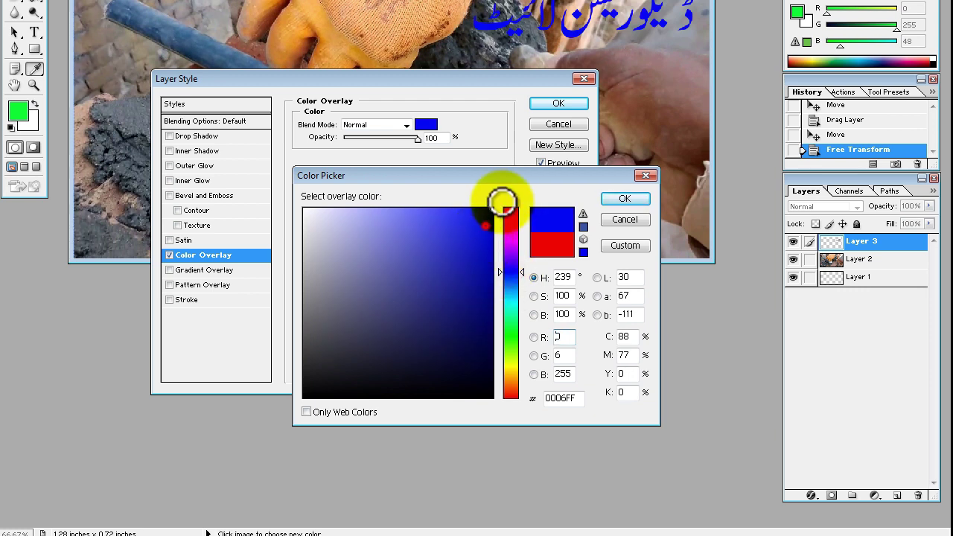
{"action": "left_click", "coordinate": [610, 200]}
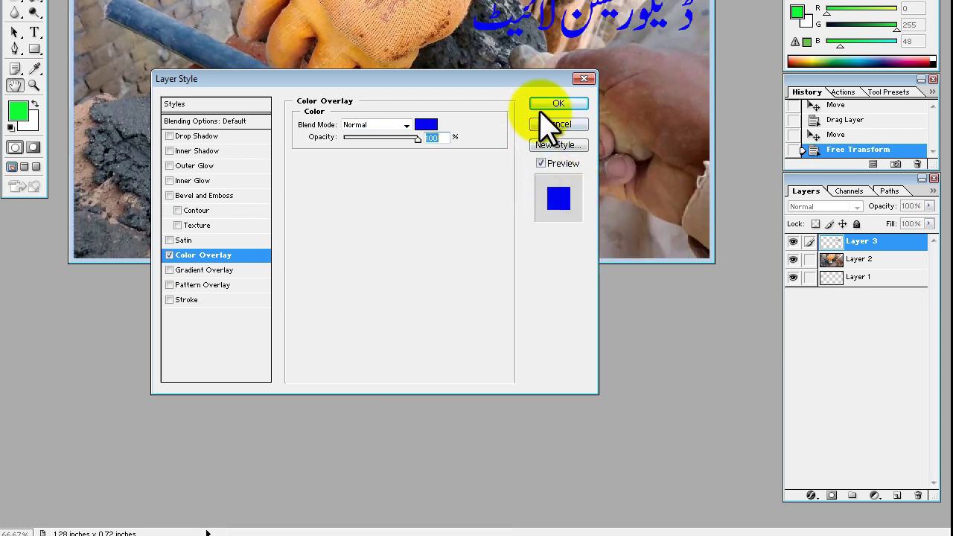
Add a 3 px black outside Stroke to the Urdu text's layer style.
{"action": "left_click", "coordinate": [187, 299]}
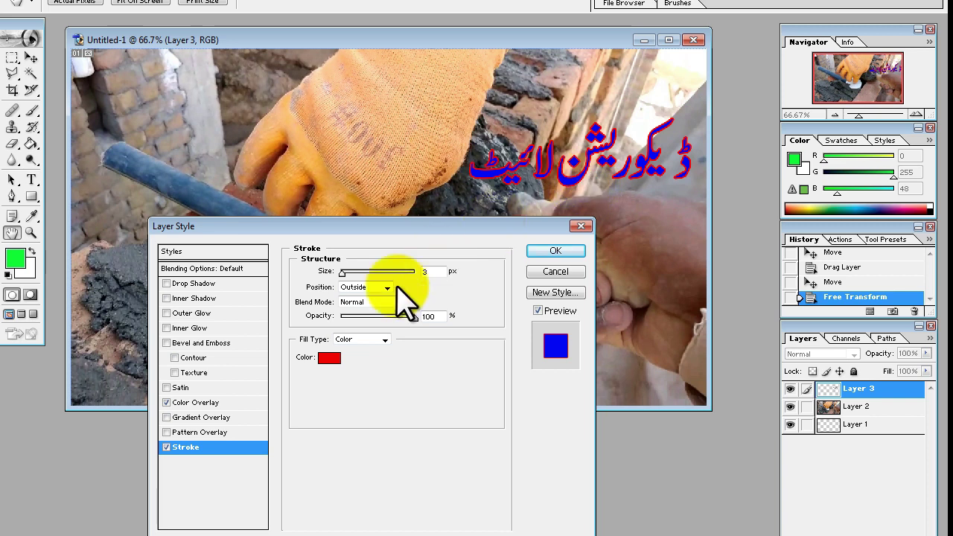
{"action": "left_click", "coordinate": [330, 358]}
{"action": "mouse_move", "coordinate": [334, 360]}
{"action": "left_mouse_down"}
{"action": "mouse_move", "coordinate": [253, 326]}
{"action": "mouse_move", "coordinate": [257, 342]}
{"action": "mouse_move", "coordinate": [365, 432]}
{"action": "mouse_move", "coordinate": [387, 532]}
{"action": "left_mouse_up"}
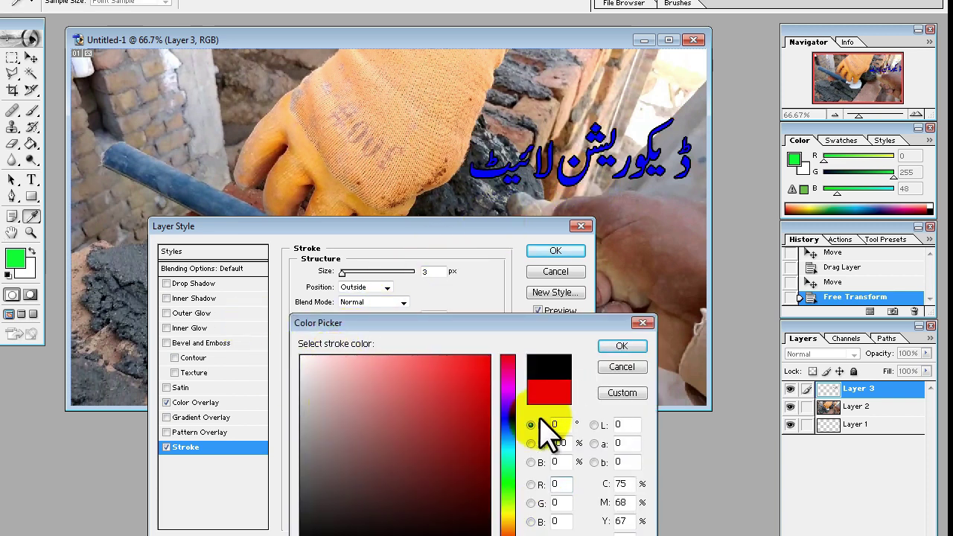
{"action": "left_click", "coordinate": [622, 345]}
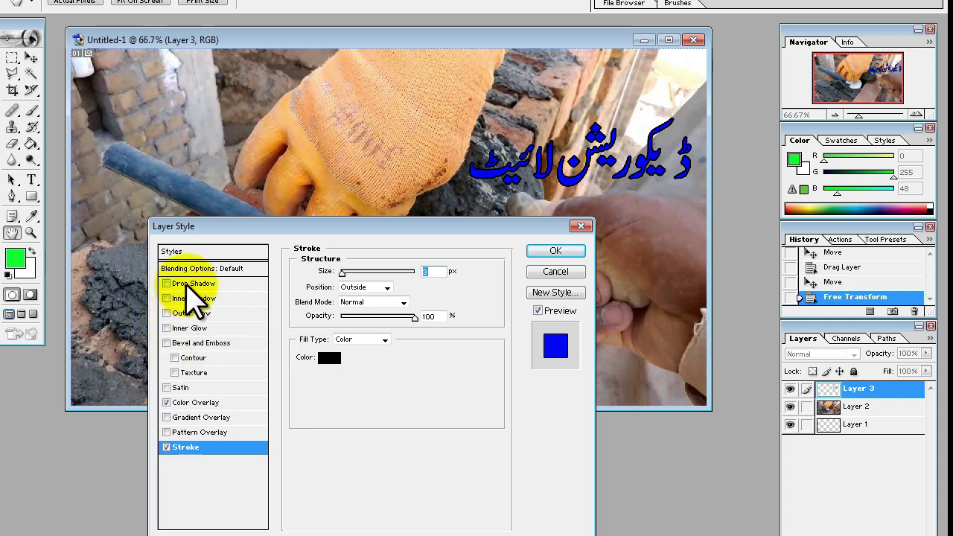
Add an Outer Glow to the Urdu text with 100% opacity, 25% spread and 51 px size, and apply the layer style.
{"action": "left_click", "coordinate": [195, 313]}
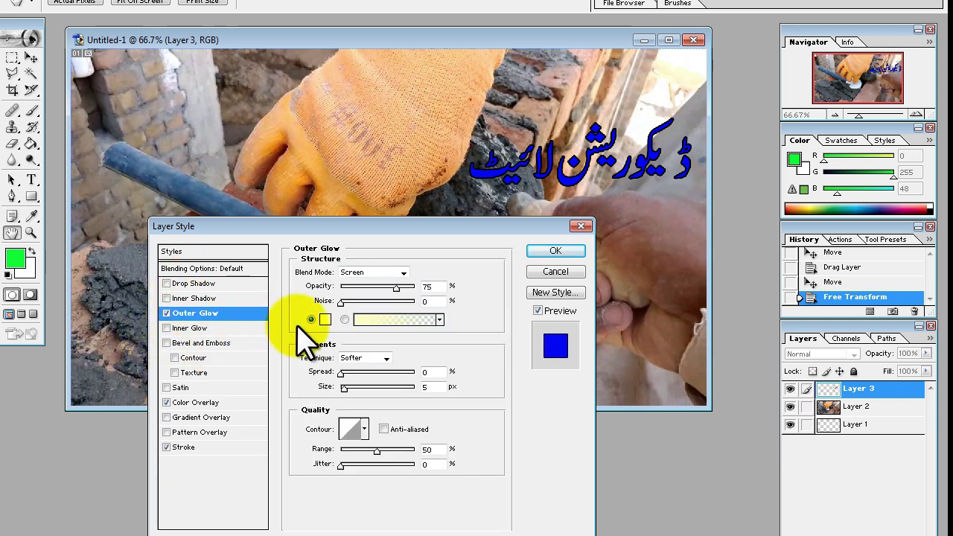
{"action": "left_click_drag", "start_coordinate": [397, 289], "coordinate": [417, 288]}
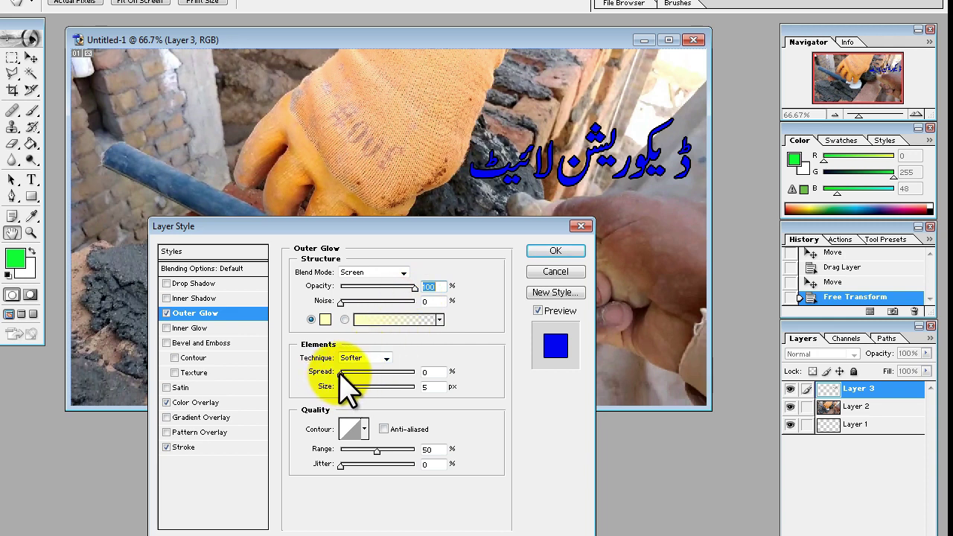
{"action": "left_click_drag", "start_coordinate": [341, 372], "coordinate": [358, 389]}
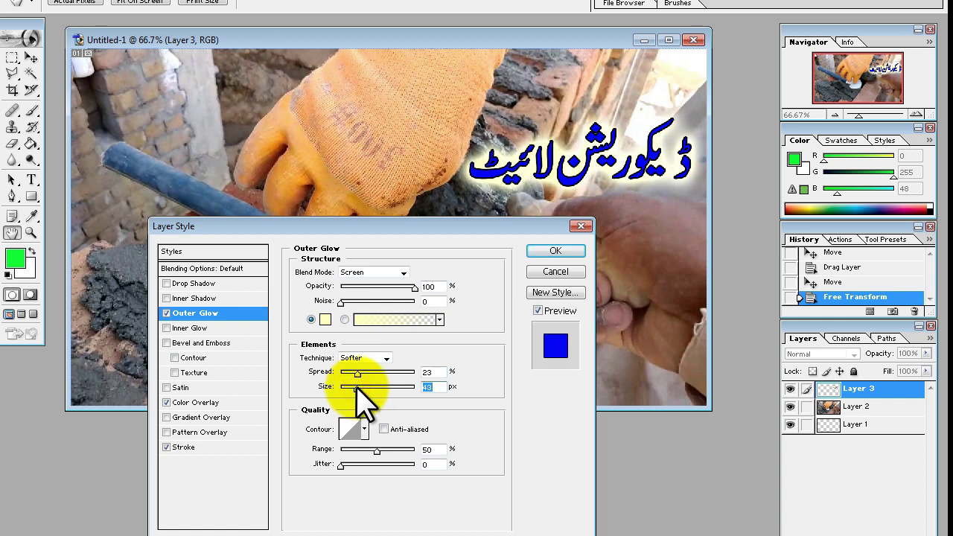
{"action": "left_click_drag", "start_coordinate": [357, 387], "coordinate": [360, 372]}
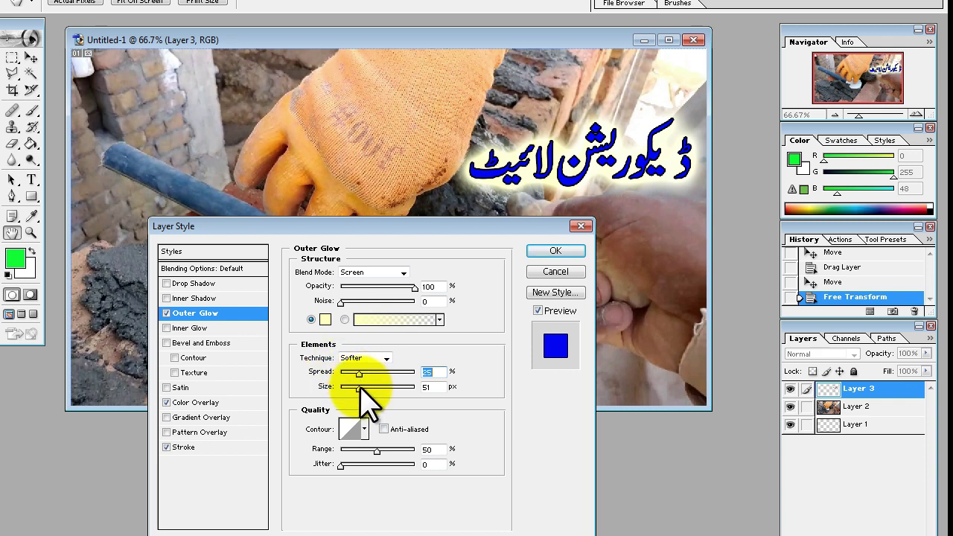
{"action": "left_click", "coordinate": [542, 250]}
{"action": "key", "text": "v"}
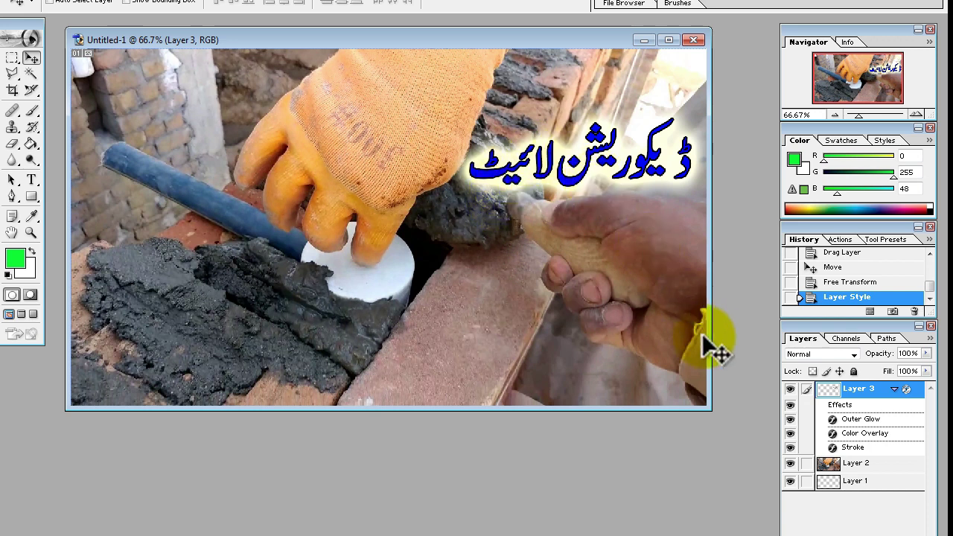
Open seeling lit.eps from the Shanuuu folder, rasterize it, and copy its Urdu text into Untitled-1.
{"action": "left_click", "coordinate": [11, 3]}
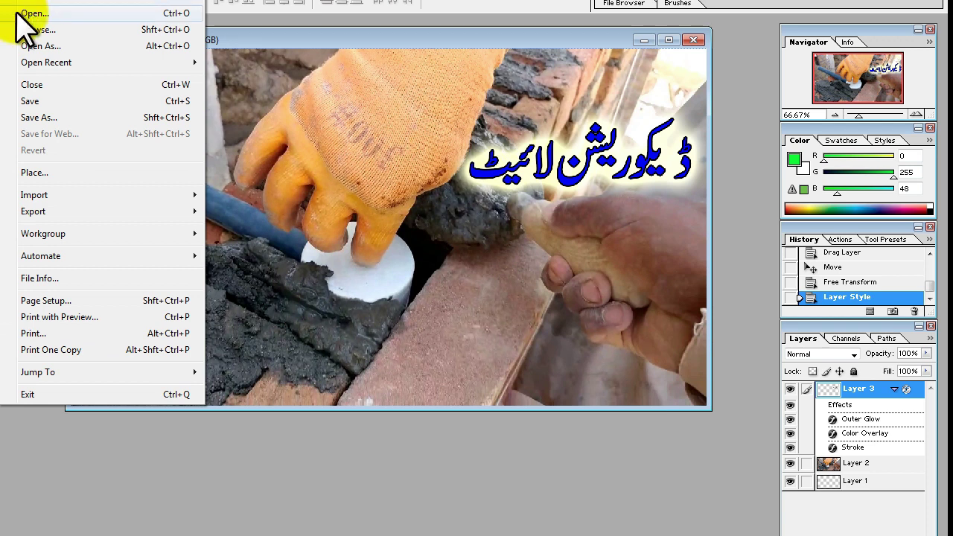
{"action": "left_click", "coordinate": [30, 13]}
{"action": "left_click", "coordinate": [464, 381]}
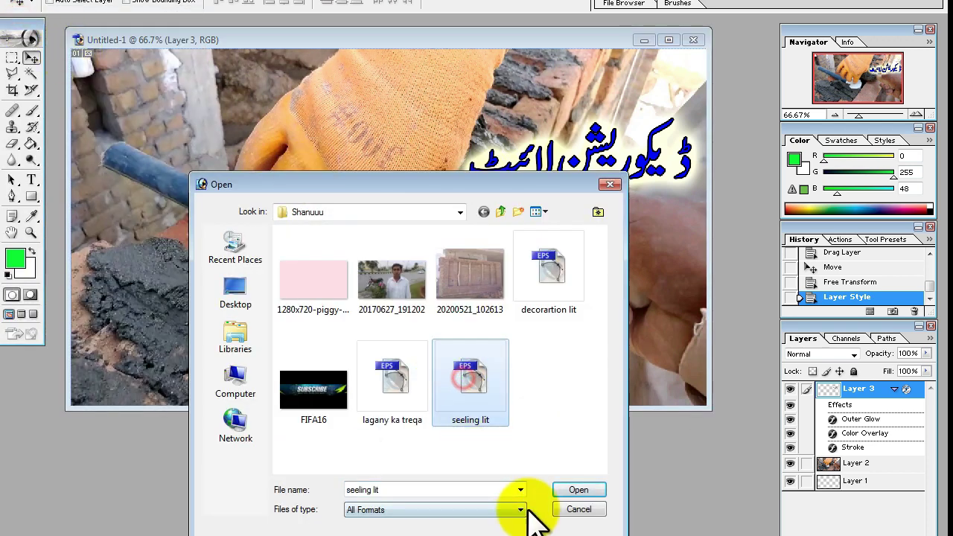
{"action": "left_click", "coordinate": [569, 491]}
{"action": "left_click", "coordinate": [341, 277]}
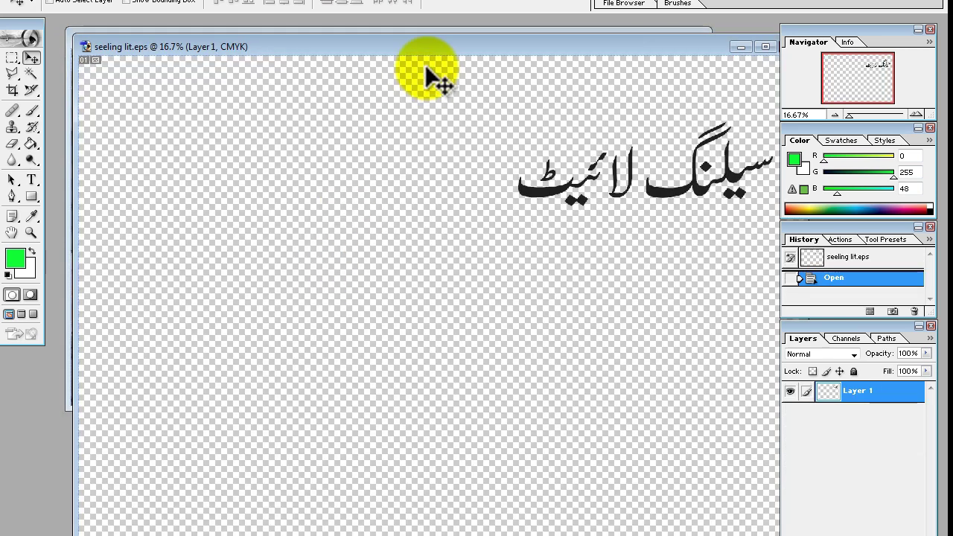
{"action": "left_click_drag", "start_coordinate": [425, 52], "coordinate": [105, 382]}
{"action": "left_click_drag", "start_coordinate": [294, 491], "coordinate": [365, 221]}
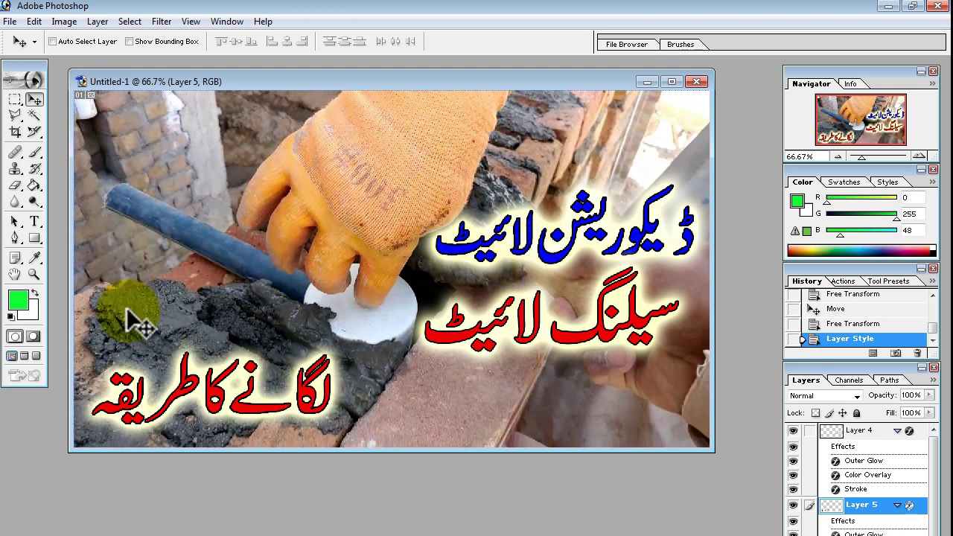
Save the thumbnail in the Shanuuu folder as a Photoshop PSD file named shaaaanu const.
{"action": "left_click", "coordinate": [10, 21]}
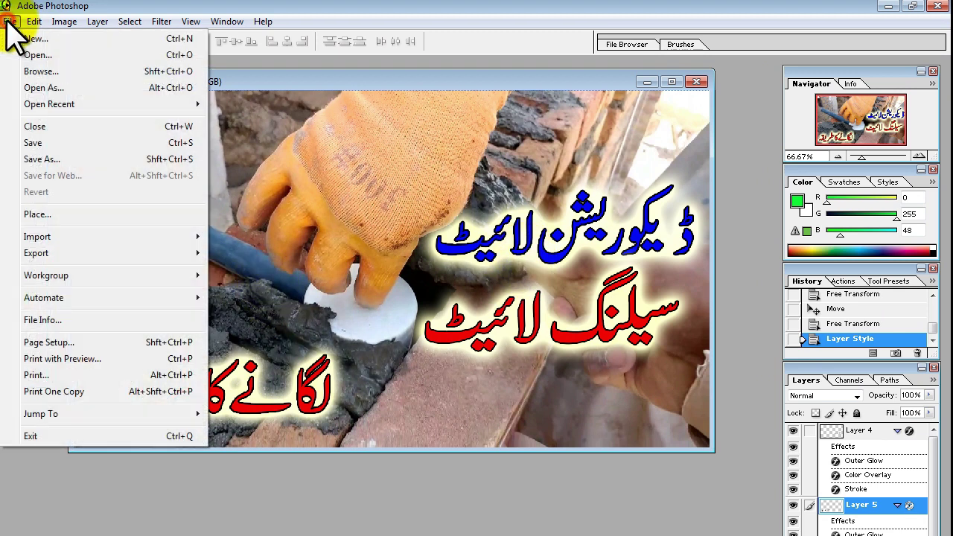
{"action": "left_click", "coordinate": [73, 159]}
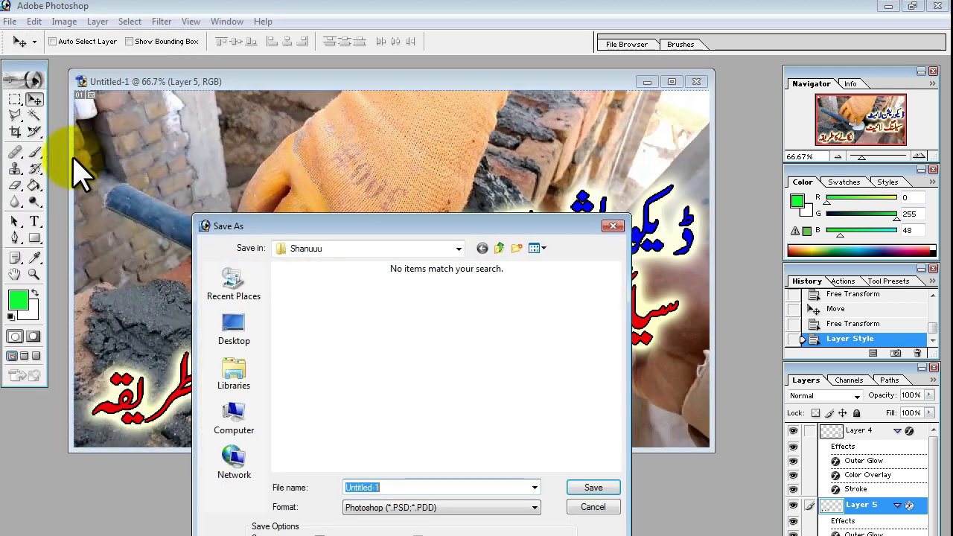
{"action": "left_click_drag", "start_coordinate": [365, 242], "coordinate": [347, 138]}
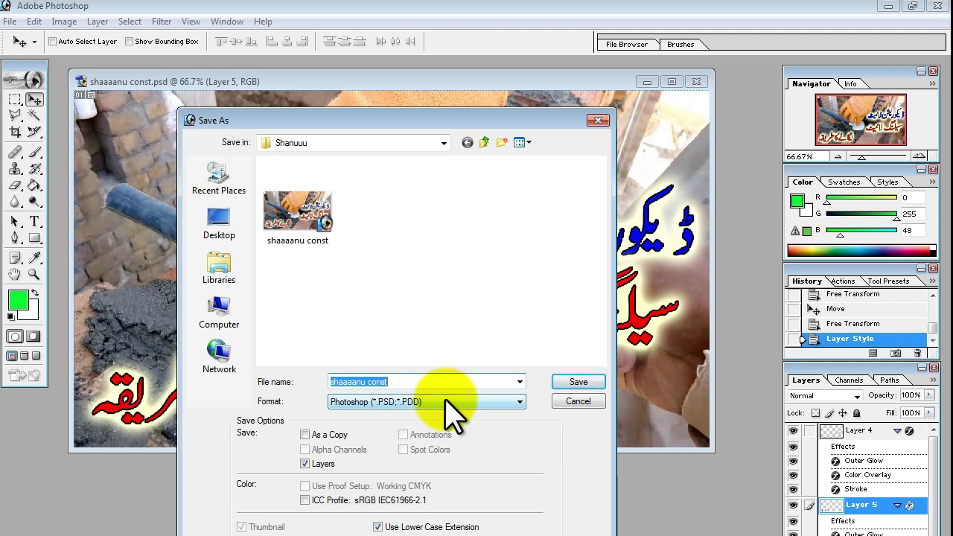
Save a JPEG copy of the thumbnail in the Shanuuu folder at quality 12 Maximum, Baseline ("Standard"), with the size preview at 2MBps.
{"action": "left_click", "coordinate": [449, 406]}
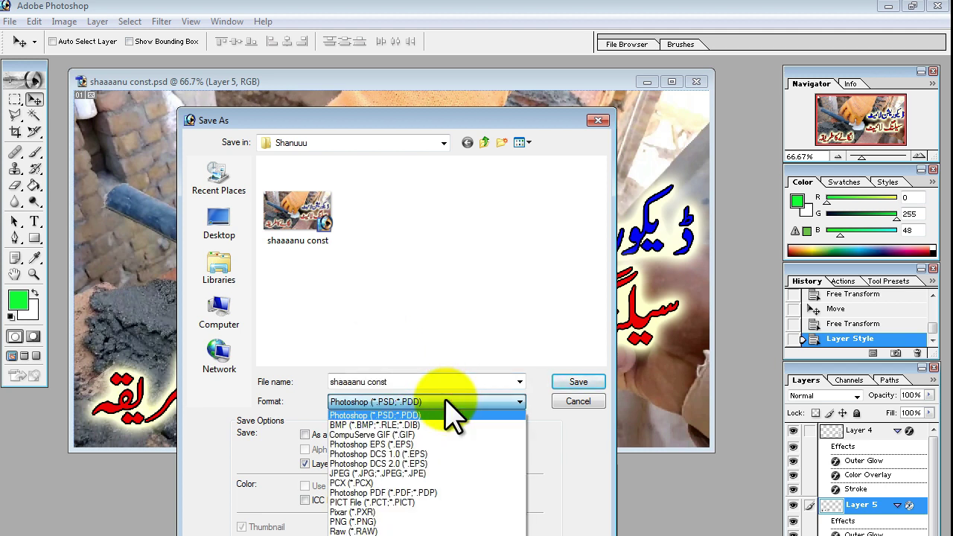
{"action": "left_click", "coordinate": [410, 475]}
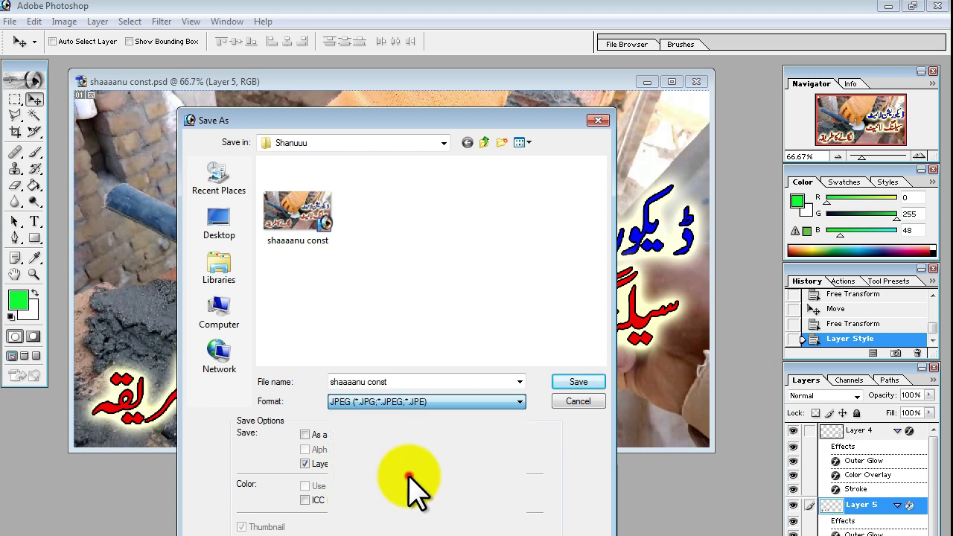
{"action": "left_click", "coordinate": [576, 381]}
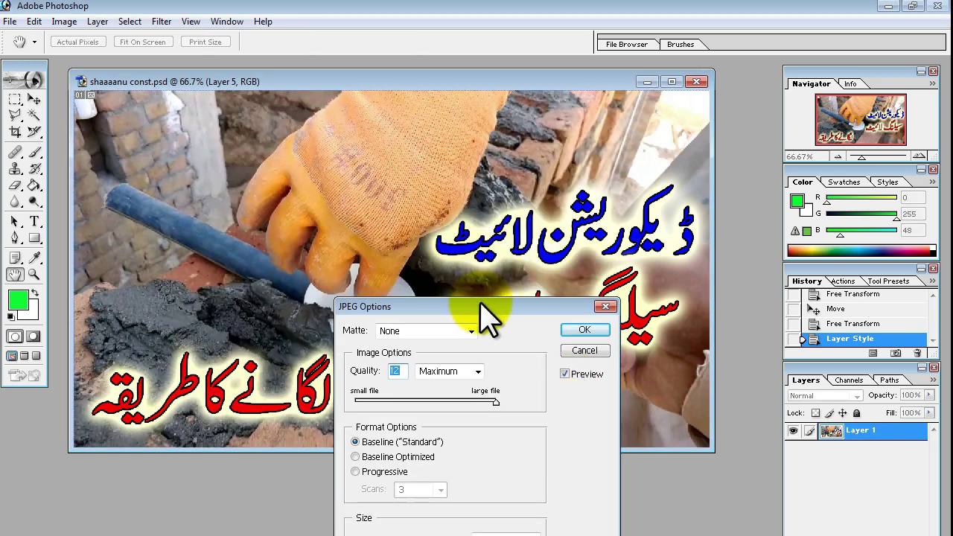
{"action": "left_click_drag", "start_coordinate": [480, 305], "coordinate": [431, 215]}
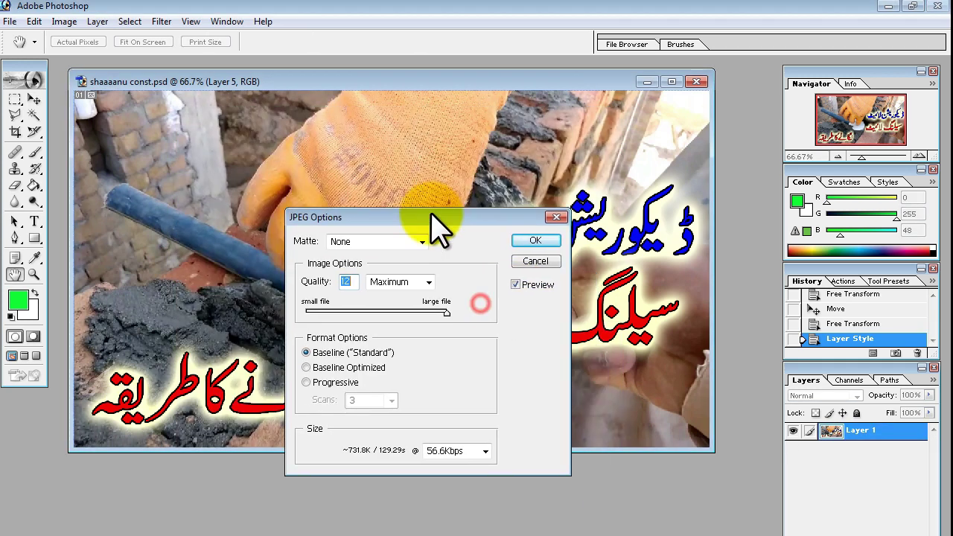
{"action": "left_click", "coordinate": [485, 450]}
{"action": "left_click", "coordinate": [442, 535]}
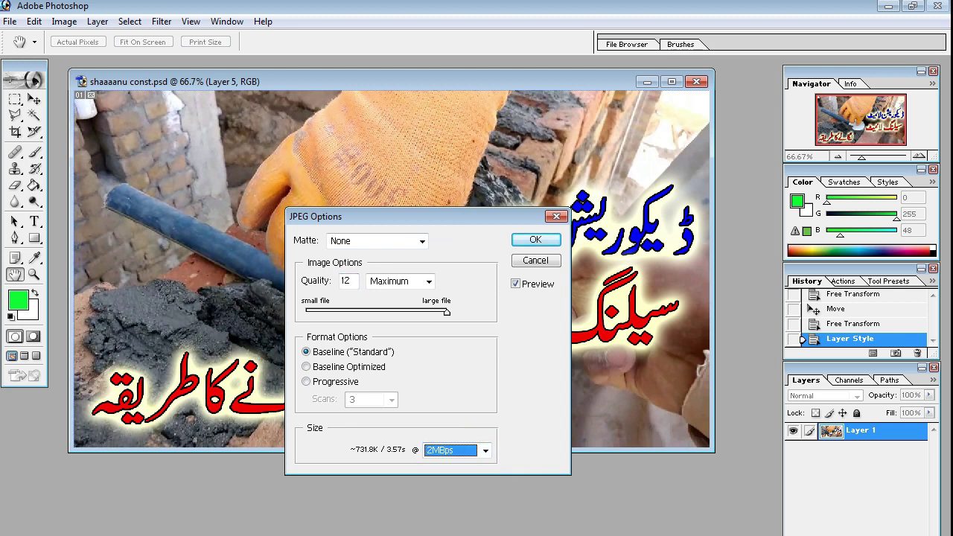
{"action": "mouse_move", "coordinate": [446, 317]}
{"action": "left_mouse_down"}
{"action": "mouse_move", "coordinate": [434, 319]}
{"action": "mouse_move", "coordinate": [459, 320]}
{"action": "left_mouse_up"}
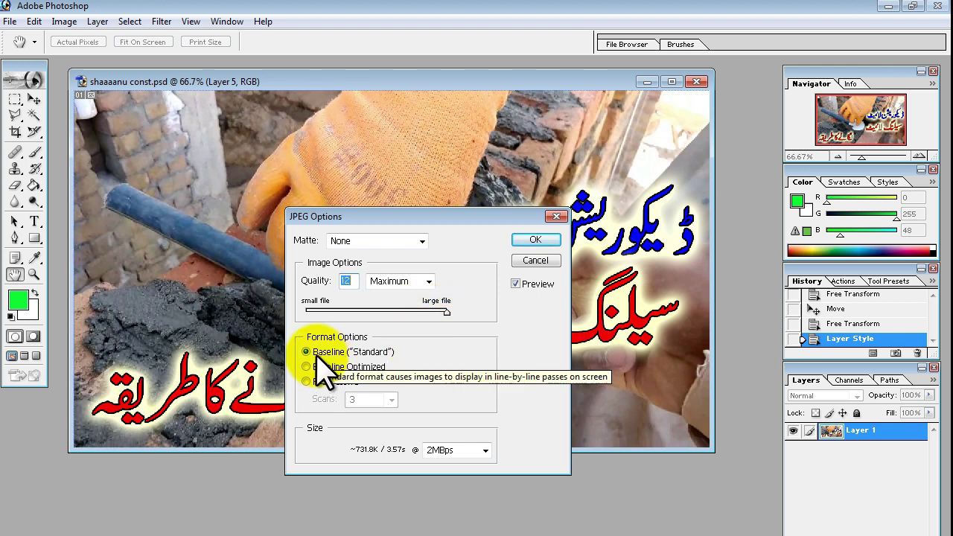
{"action": "left_click", "coordinate": [545, 241]}
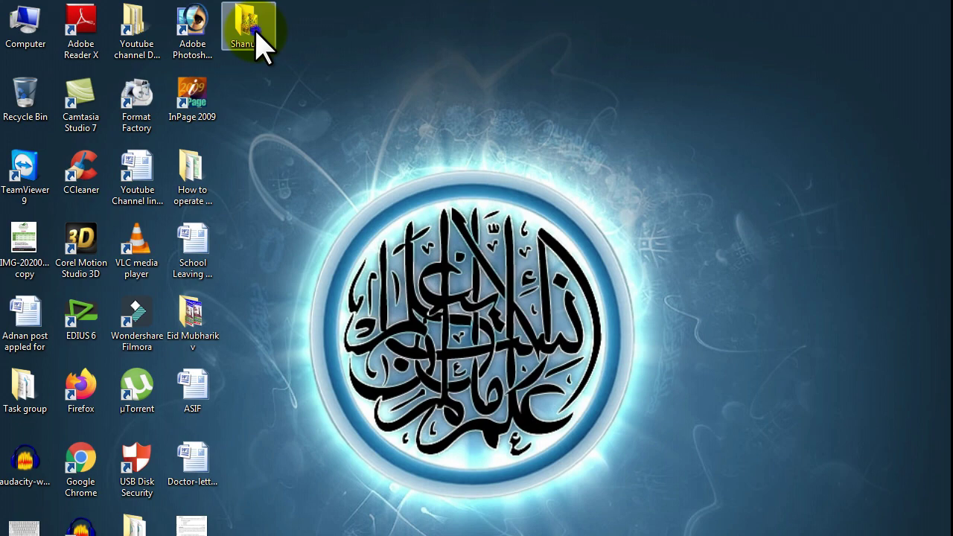
Open the Shanuuu folder from the Windows desktop to check the saved thumbnail files.
{"action": "right_click", "coordinate": [257, 33]}
{"action": "left_click", "coordinate": [265, 37]}
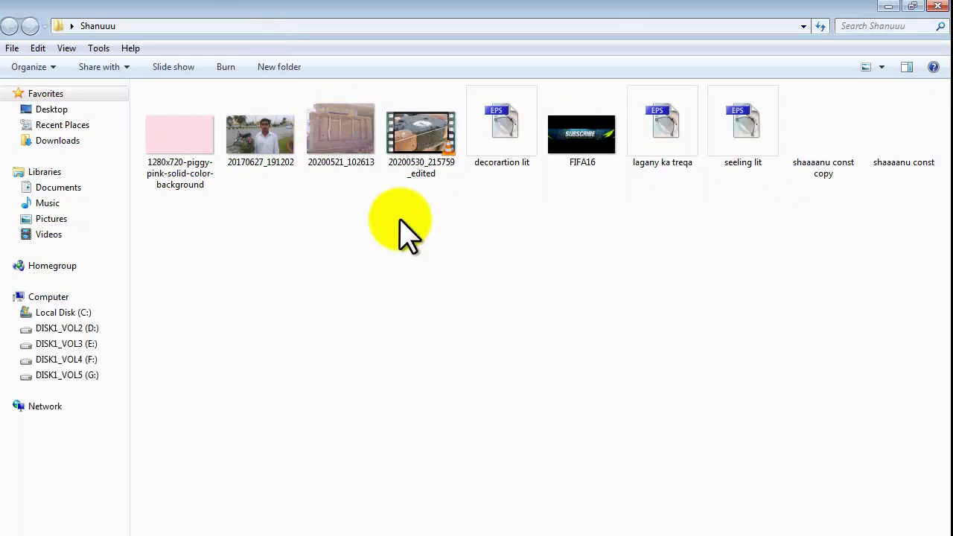
Open the JPEG thumbnail shaaaanu const copy from the Shanuuu folder to check how it looks.
{"action": "right_click", "coordinate": [815, 146]}
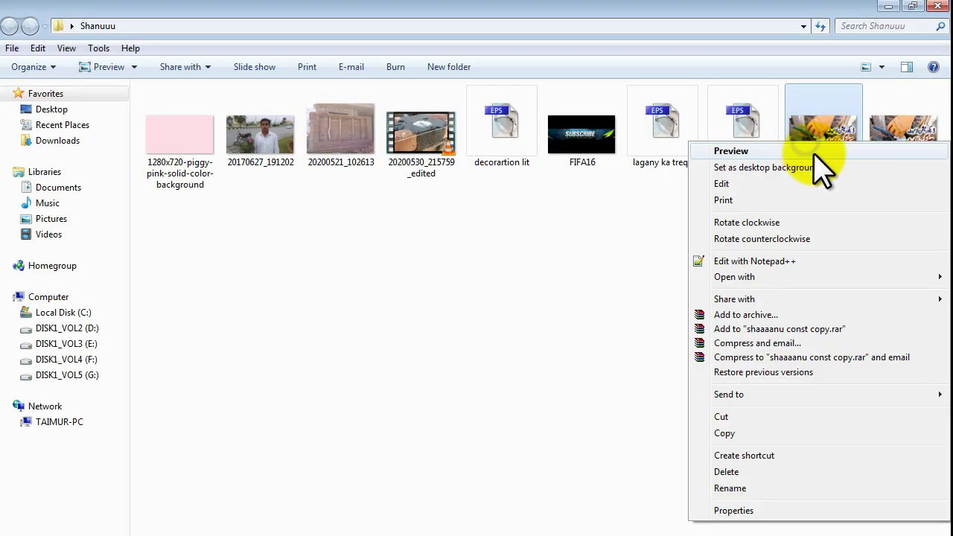
{"action": "key", "text": "Escape"}
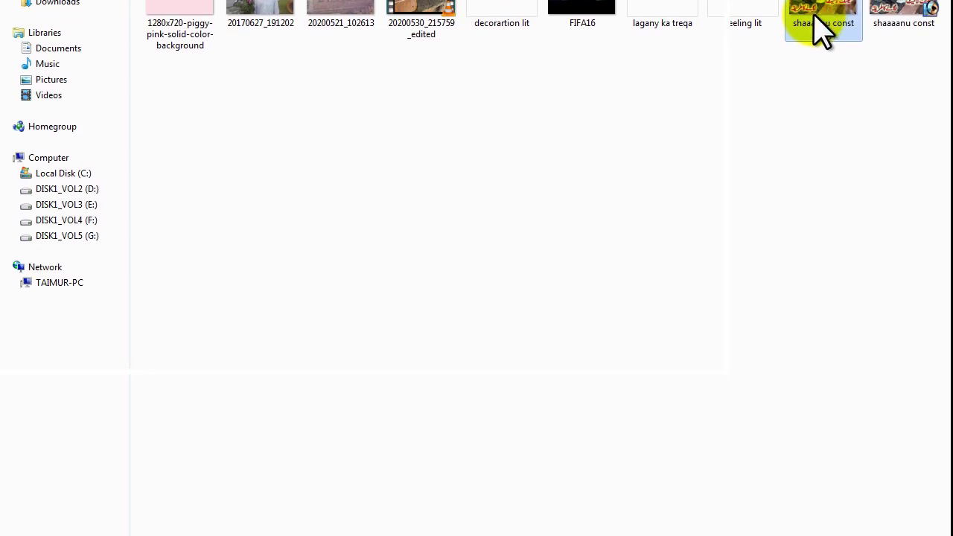
{"action": "double_click", "coordinate": [823, 30]}
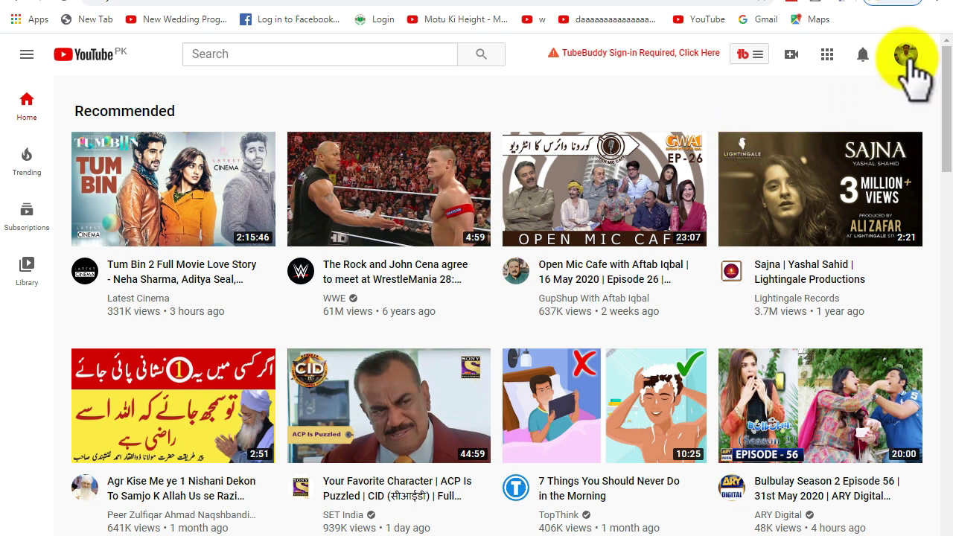
Start a new YouTube video upload with the file Shanu 1 from the Shanu 1 folder in Documents.
{"action": "left_click", "coordinate": [791, 55]}
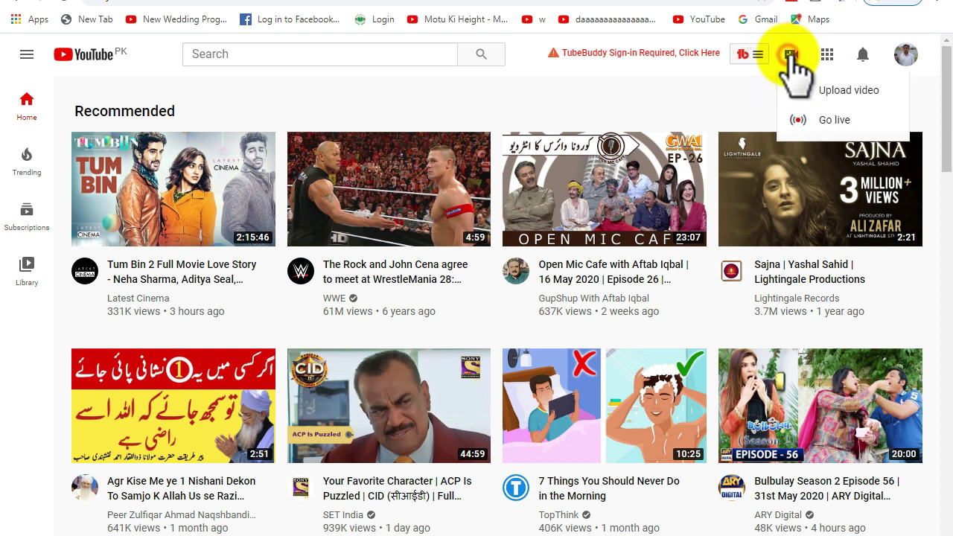
{"action": "left_click", "coordinate": [832, 93]}
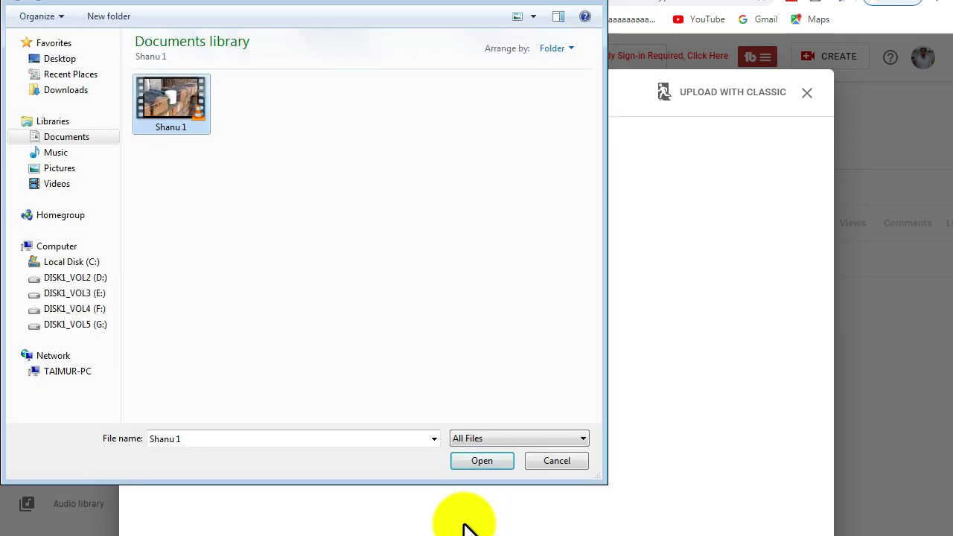
{"action": "key", "text": "Return"}
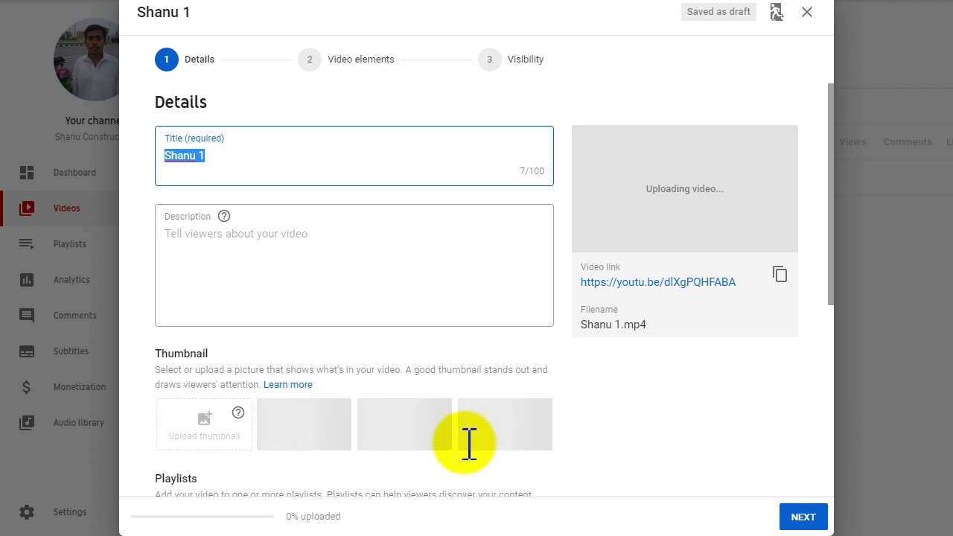
Replace the video title with "How to Make Decoration Light | Sealing Light on Front Wall".
{"action": "key", "text": "Tab"}
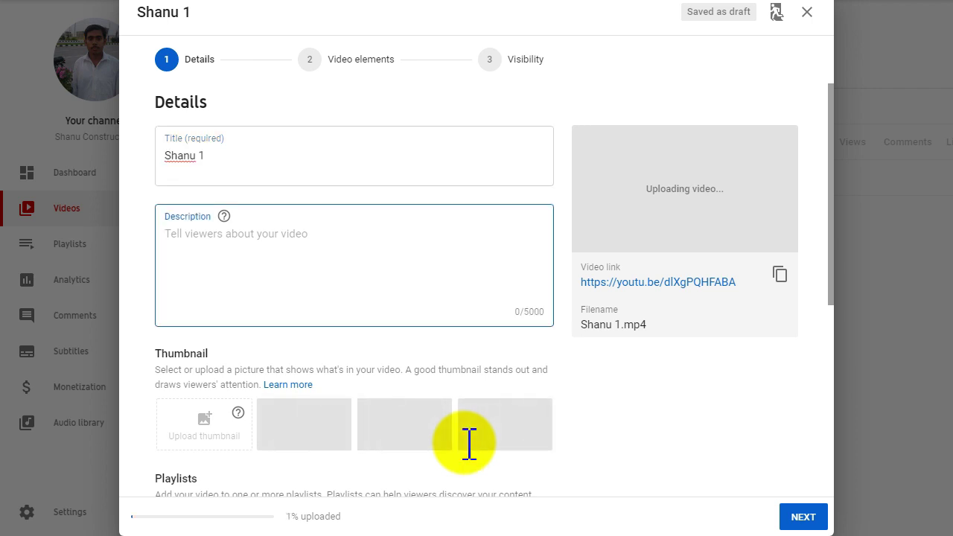
{"action": "key", "text": "shift+Tab"}
{"action": "key", "text": "BackSpace"}
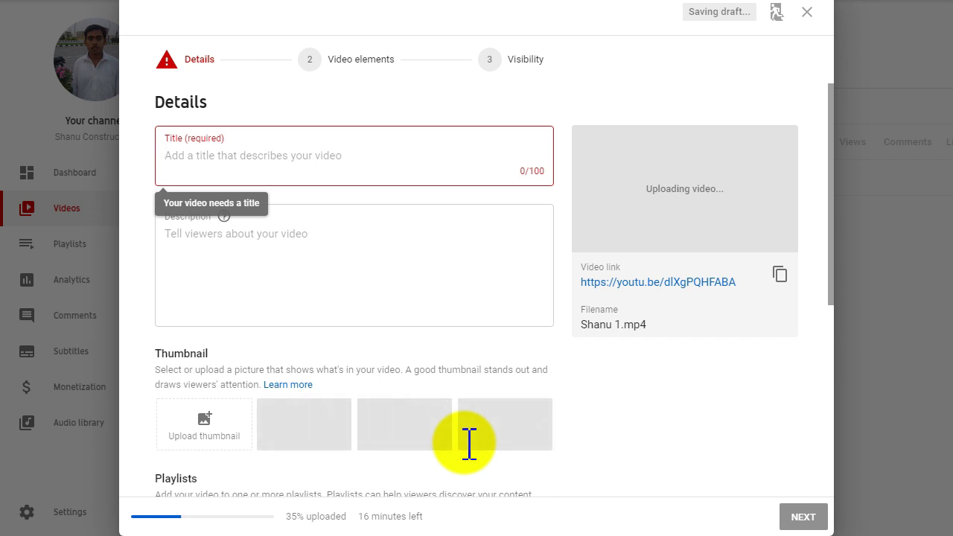
{"action": "type", "text": "How to Make Decoration Light | Sealing Light on Front Wall"}
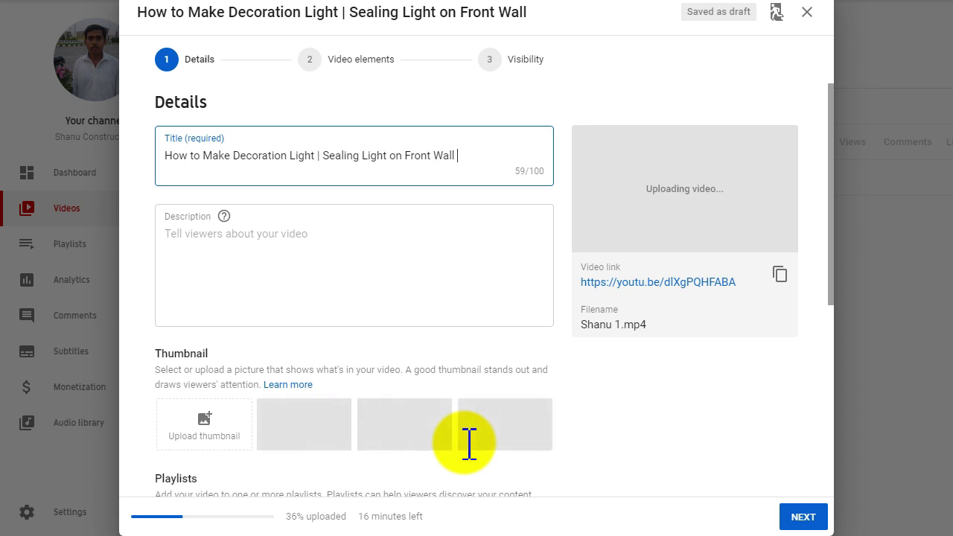
Describe the video as showing how to make sealing and decoration light on front wall, adding lines construction method, building method and cement technique.
{"action": "key", "text": "Tab"}
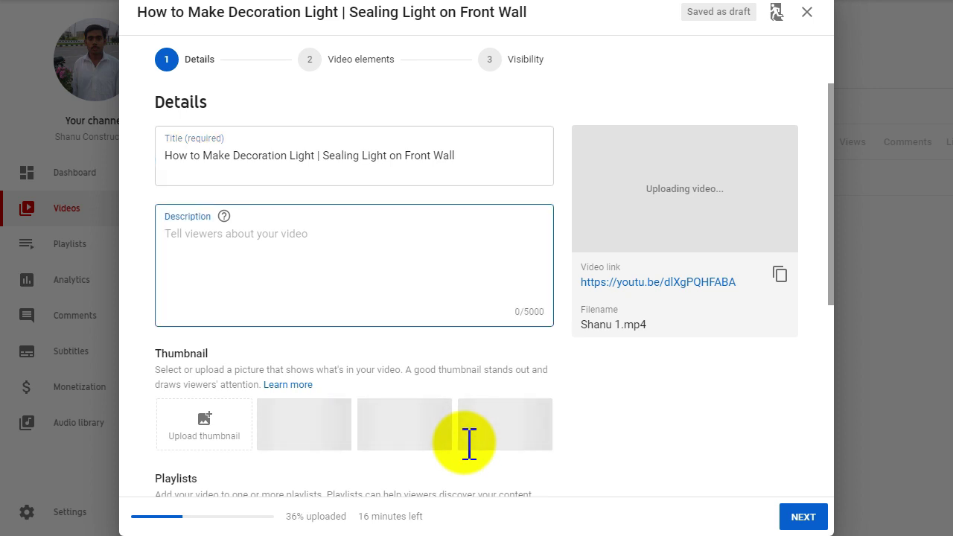
{"action": "type", "text": "In this video we will tell you how to make a sealing and decoration light on front wall. construction method building method cement technique"}
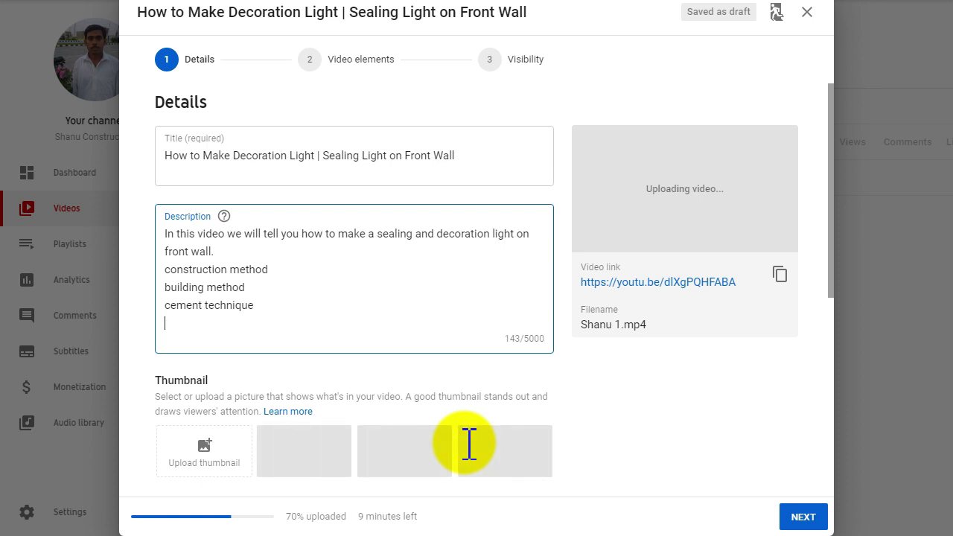
Upload the 1280 x 720 JPEG shaaaanu const copy as the video's custom thumbnail.
{"action": "scroll", "coordinate": [468, 447], "scroll_direction": "down", "scroll_amount": 2}
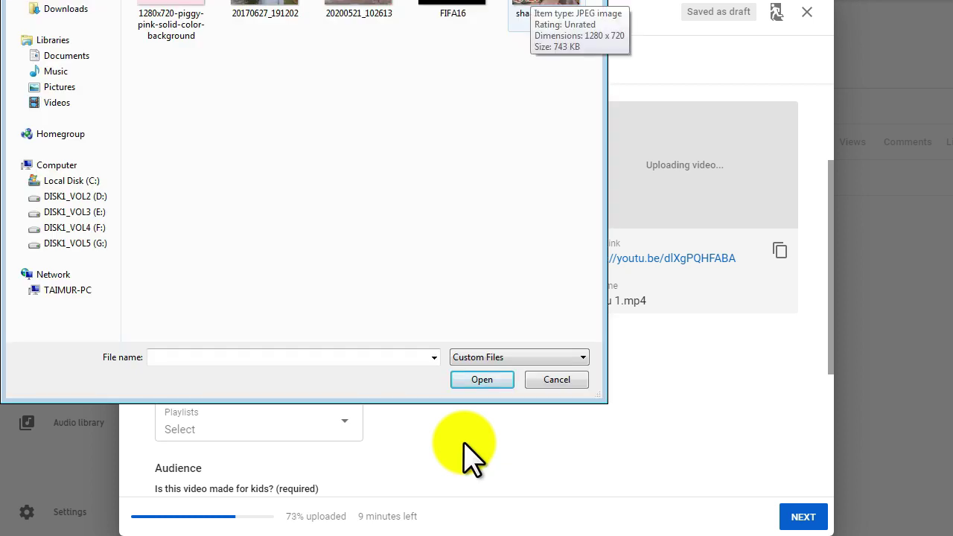
{"action": "key", "text": "space"}
{"action": "key", "text": "Return"}
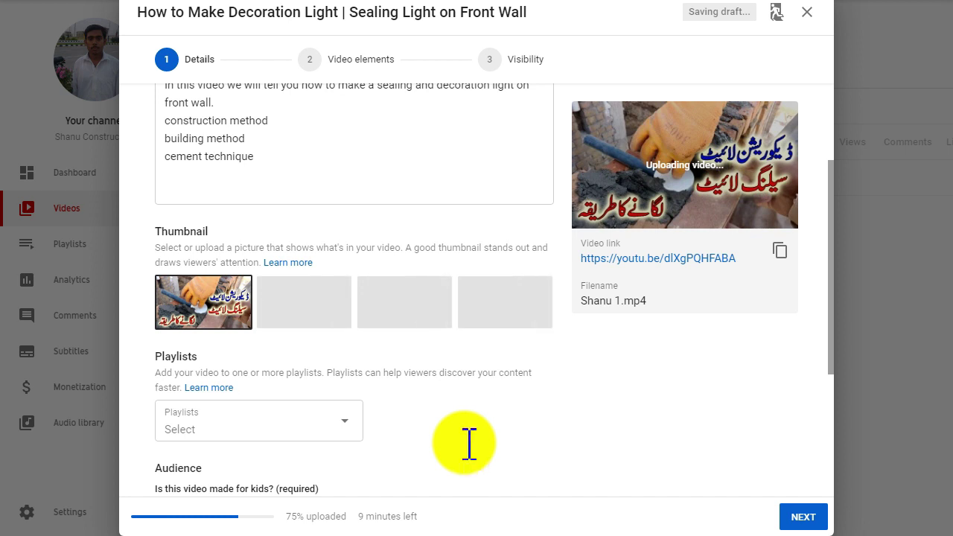
{"action": "scroll", "coordinate": [464, 443], "scroll_direction": "down", "scroll_amount": 3}
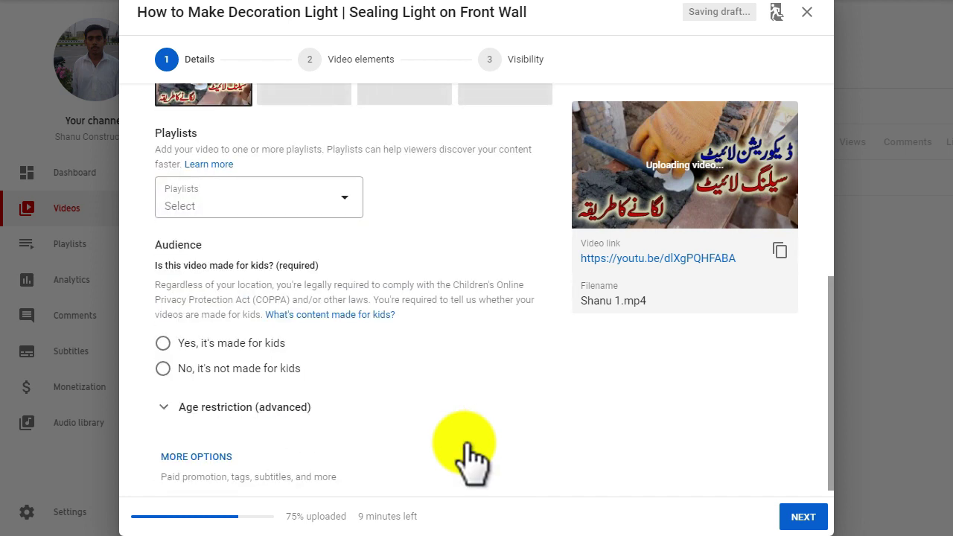
{"action": "key", "text": "space"}
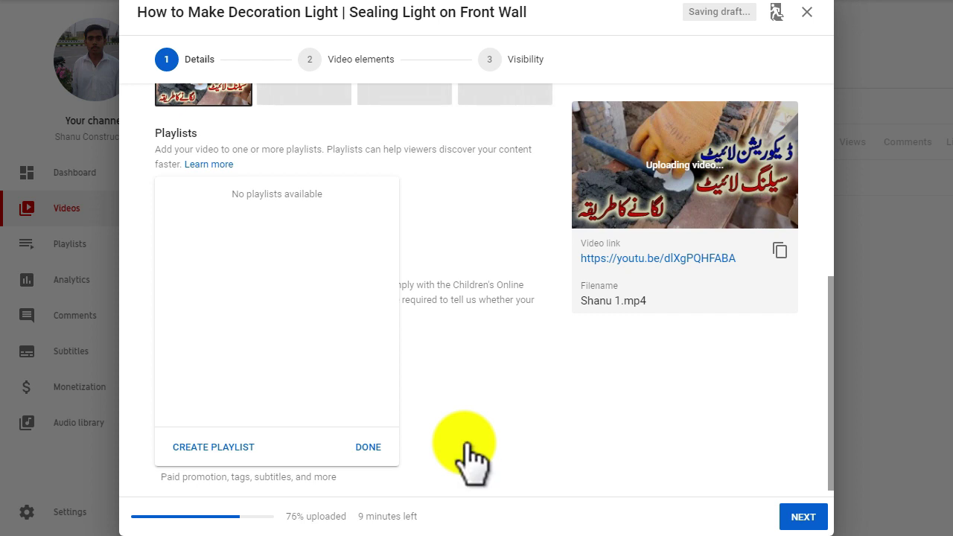
{"action": "left_click", "coordinate": [463, 451]}
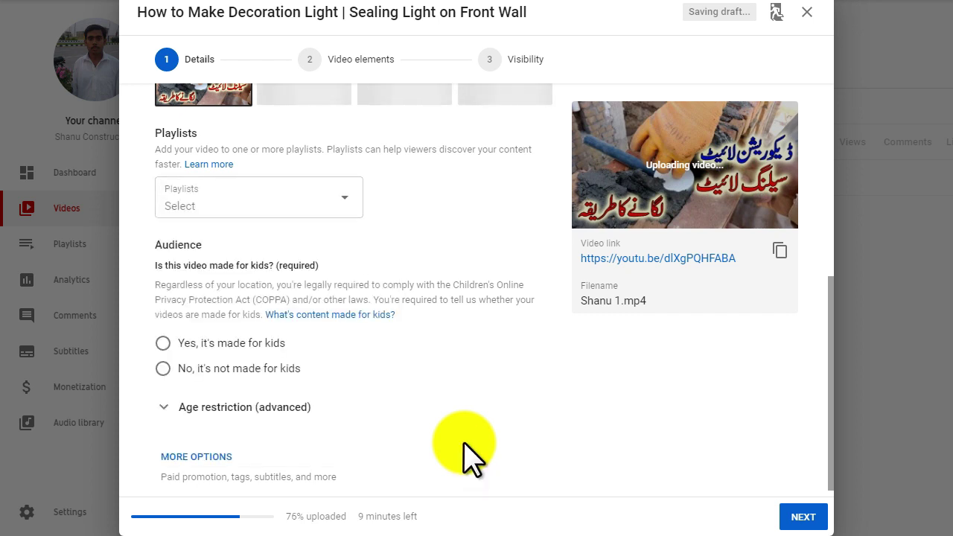
Mark the video as not made for kids and expand the additional detail options.
{"action": "scroll", "coordinate": [463, 445], "scroll_direction": "down", "scroll_amount": 1}
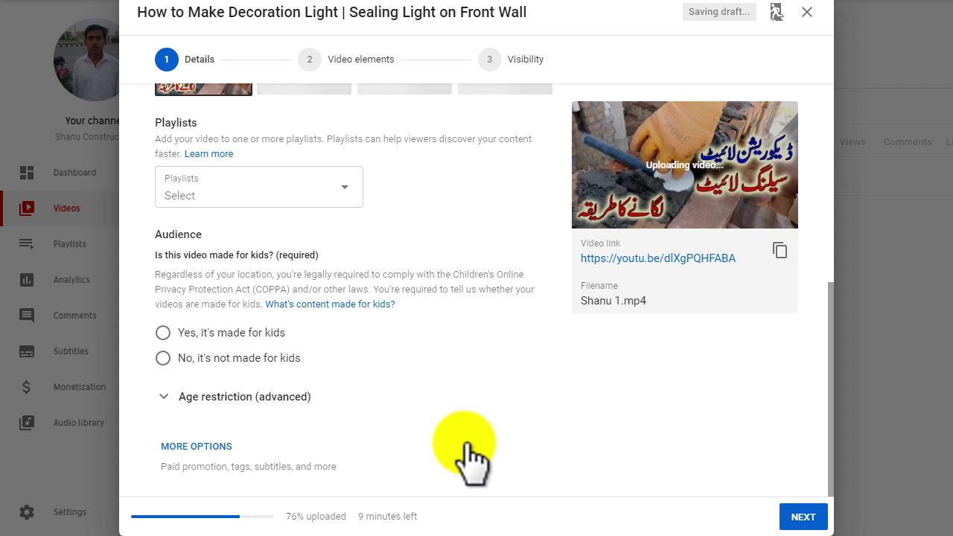
{"action": "key", "text": "Down"}
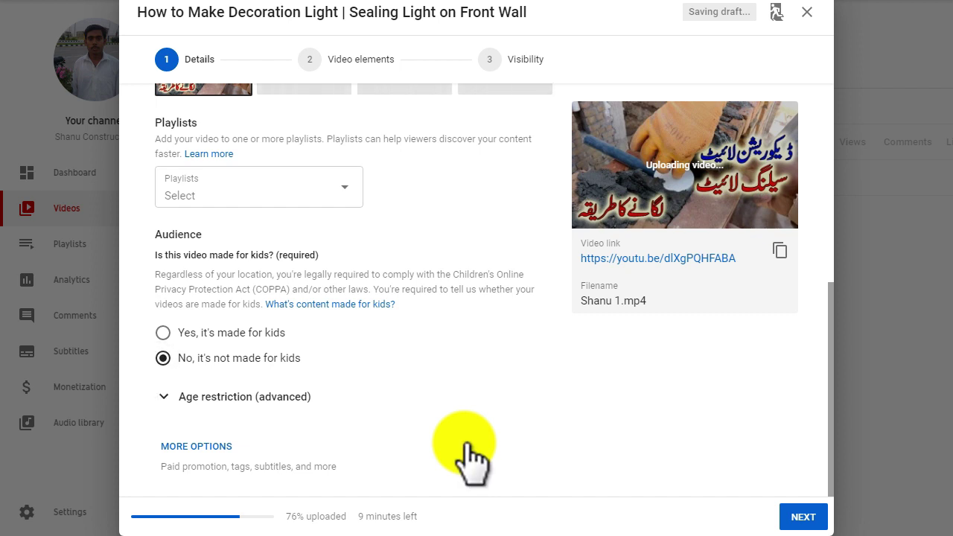
{"action": "left_click", "coordinate": [465, 445]}
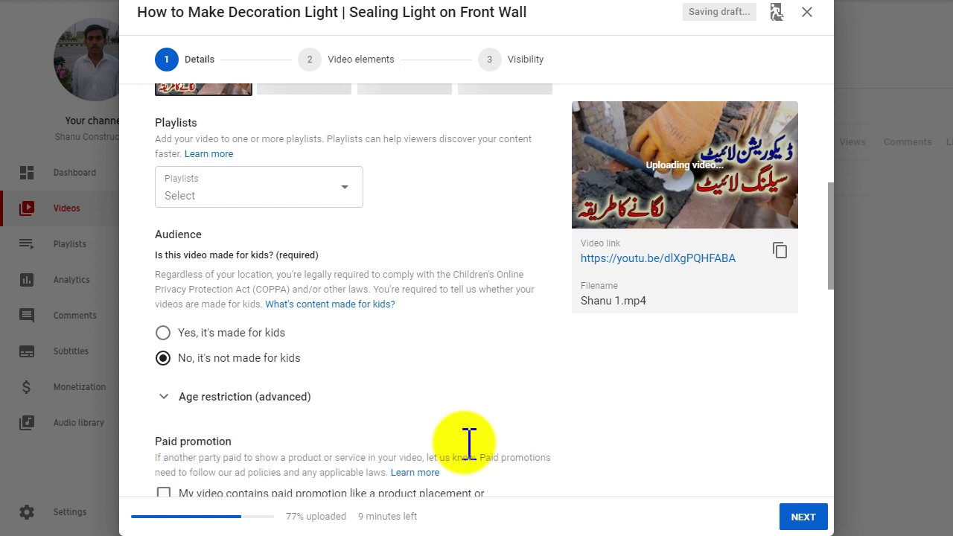
Add construction-related tags, including building material, construction, sealing lights, decoration lights, front wall, building techniques, cement and shanu construction.
{"action": "scroll", "coordinate": [465, 446], "scroll_direction": "down", "scroll_amount": 3}
{"action": "scroll", "coordinate": [464, 445], "scroll_direction": "down", "scroll_amount": 4}
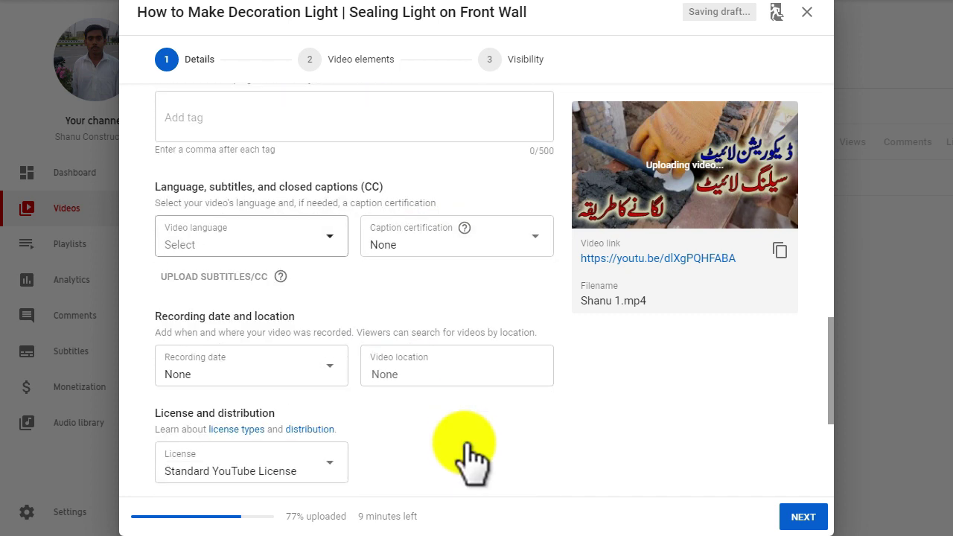
{"action": "scroll", "coordinate": [465, 454], "scroll_direction": "up", "scroll_amount": 2}
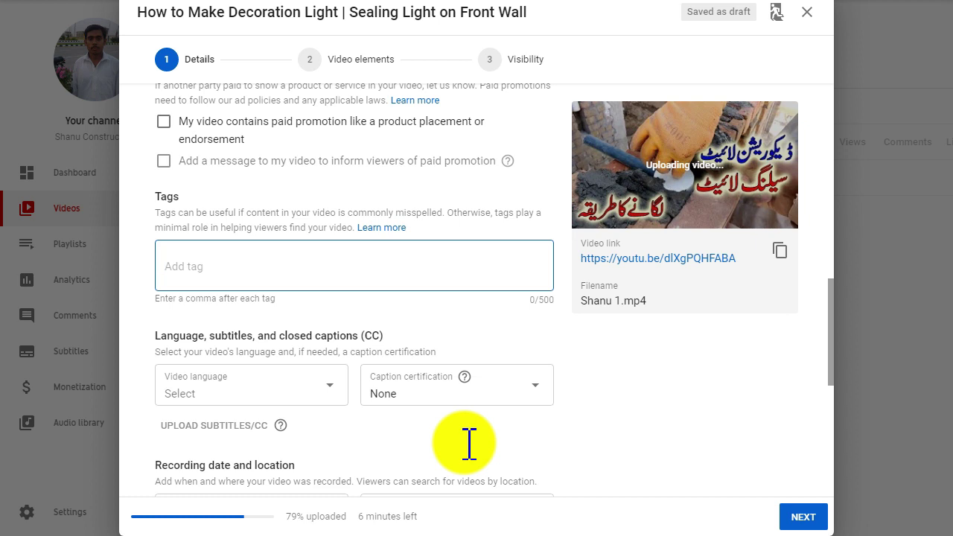
{"action": "type", "text": "building material"}
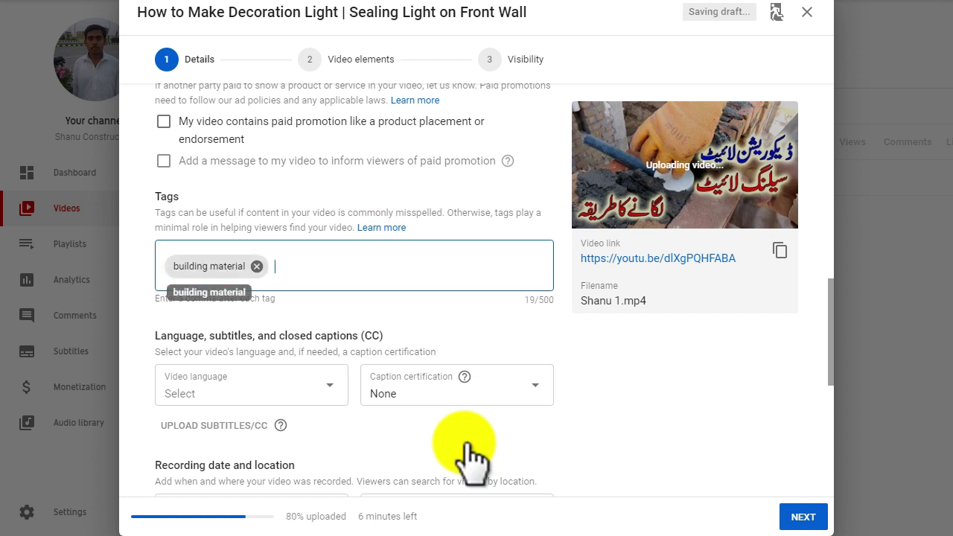
{"action": "type", "text": ",construction"}
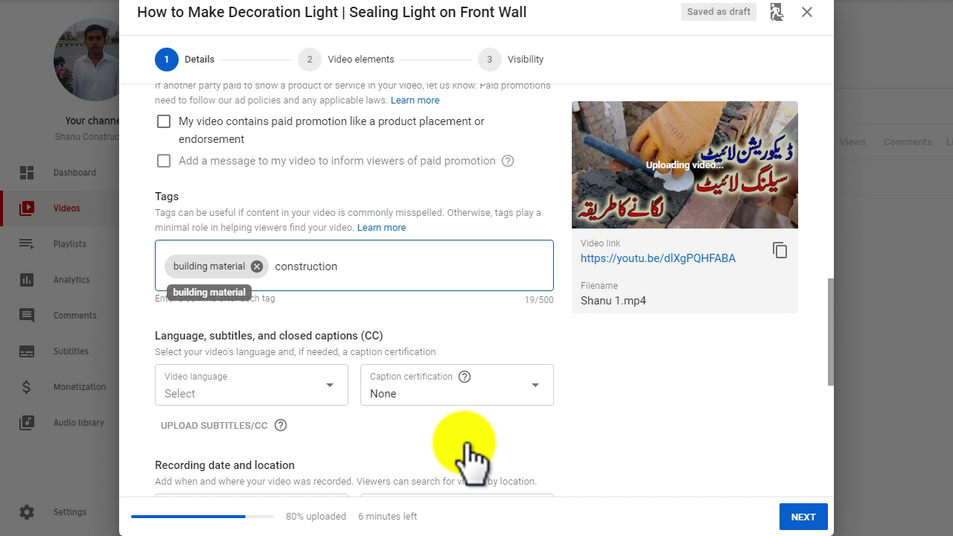
{"action": "type", "text": ","}
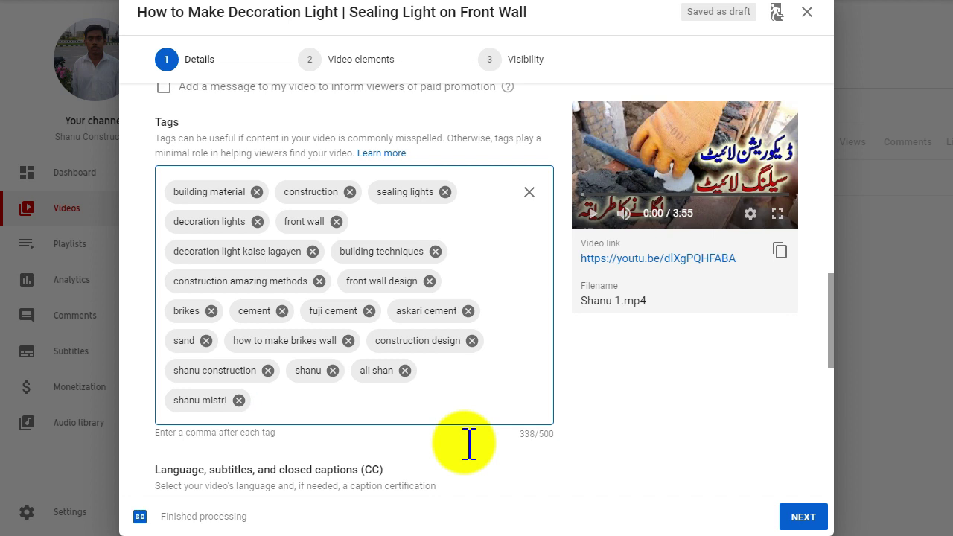
Set the video language to Urdu in the language and subtitles settings.
{"action": "scroll", "coordinate": [469, 444], "scroll_direction": "down", "scroll_amount": 4}
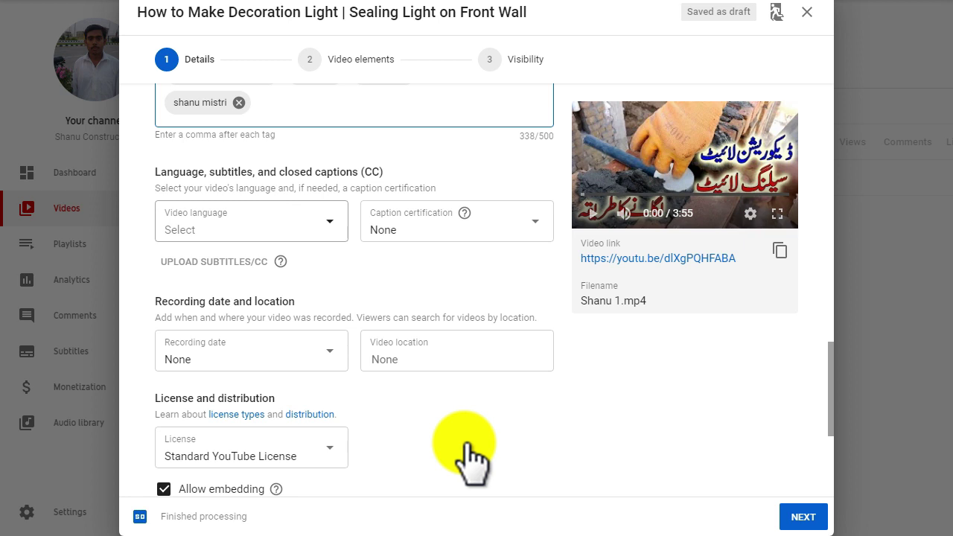
{"action": "key", "text": "Return"}
{"action": "key", "text": "Down"}
{"action": "key", "text": "Down"}
{"action": "key", "text": "Down"}
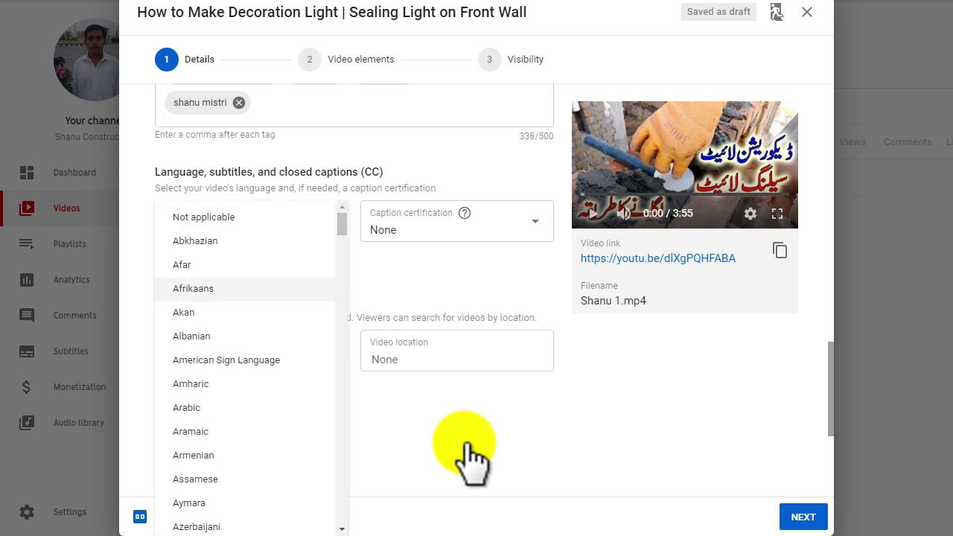
{"action": "key", "text": "u"}
{"action": "key", "text": "Return"}
Set the video's recording date to Jun 1, 2020.
{"action": "key", "text": "Tab"}
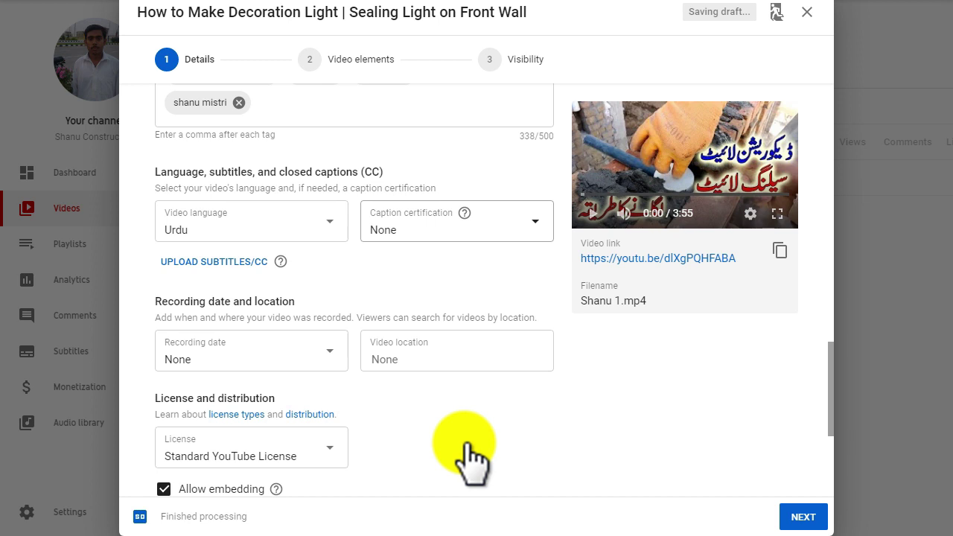
{"action": "key", "text": "Tab"}
{"action": "key", "text": "Tab"}
{"action": "key", "text": "Tab"}
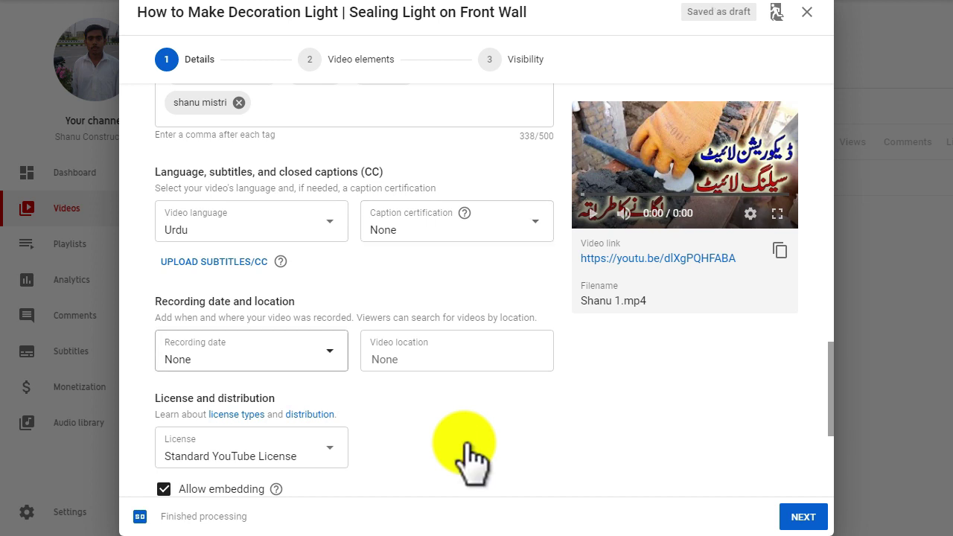
{"action": "key", "text": "Return"}
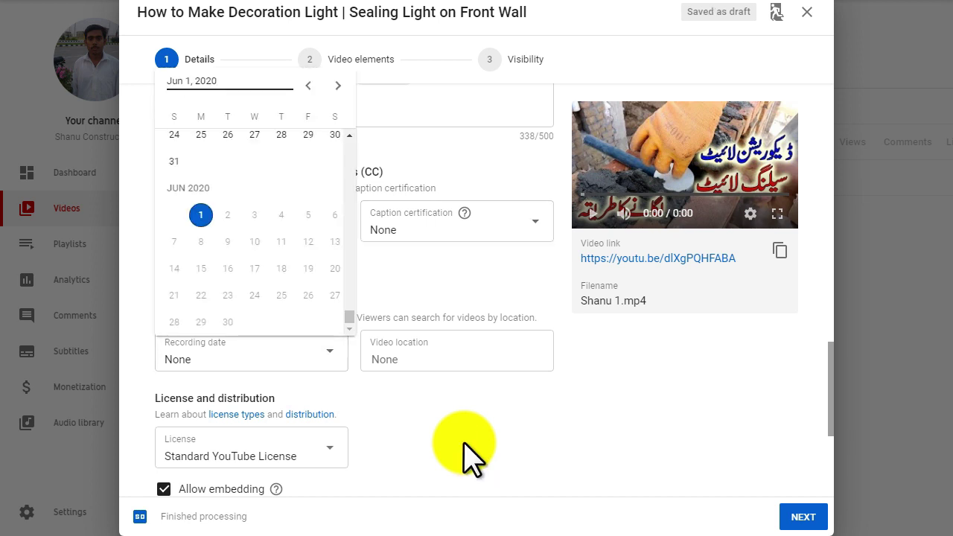
{"action": "key", "text": "Return"}
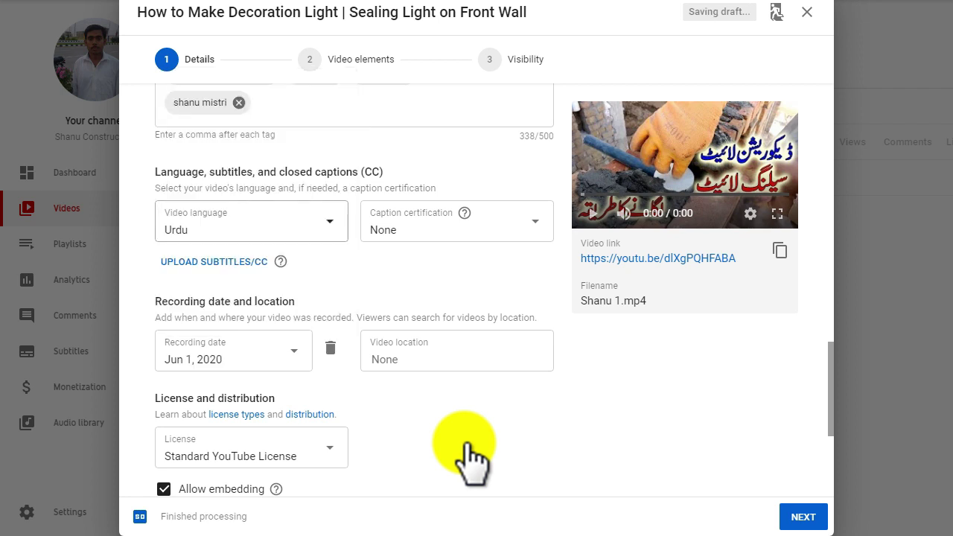
Set the video location to Pakistan using the matching place suggestion.
{"action": "key", "text": "Tab"}
{"action": "key", "text": "Tab"}
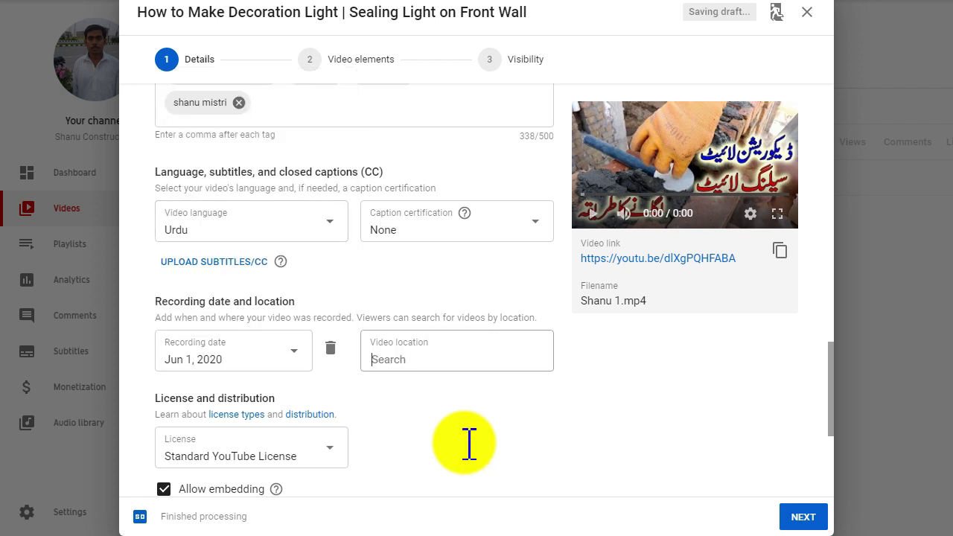
{"action": "type", "text": "Pakistan"}
{"action": "key", "text": "Up"}
{"action": "key", "text": "Up"}
{"action": "key", "text": "Up"}
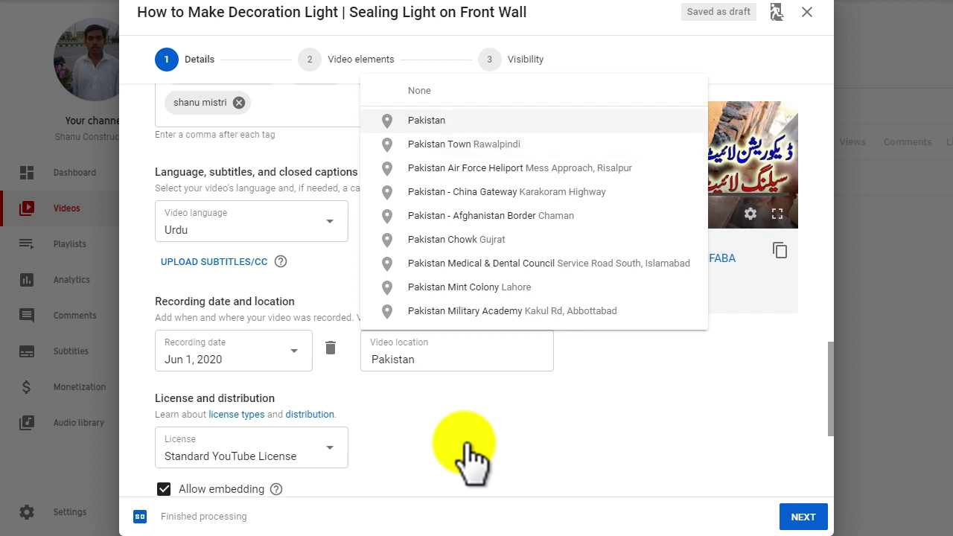
{"action": "key", "text": "Return"}
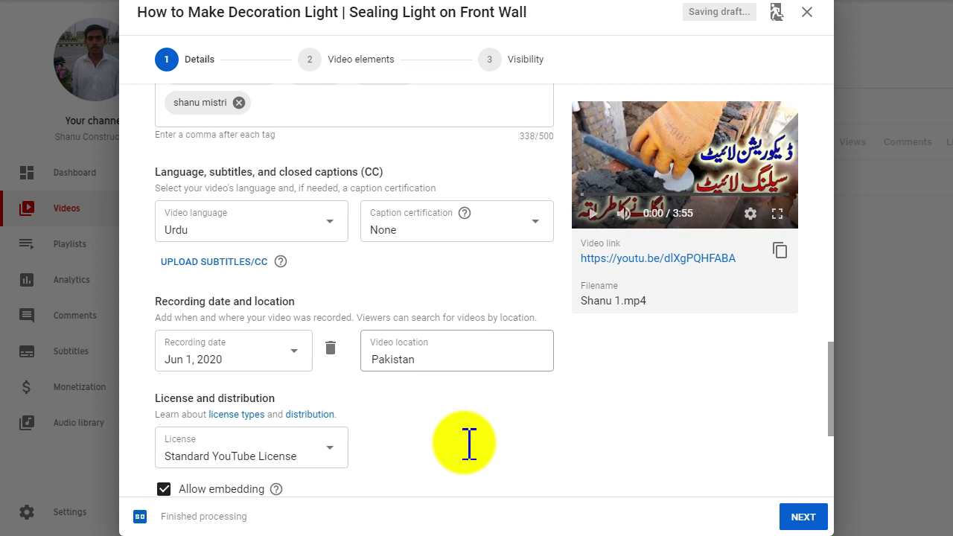
{"action": "left_click", "coordinate": [464, 453]}
{"action": "scroll", "coordinate": [471, 458], "scroll_direction": "down", "scroll_amount": 1}
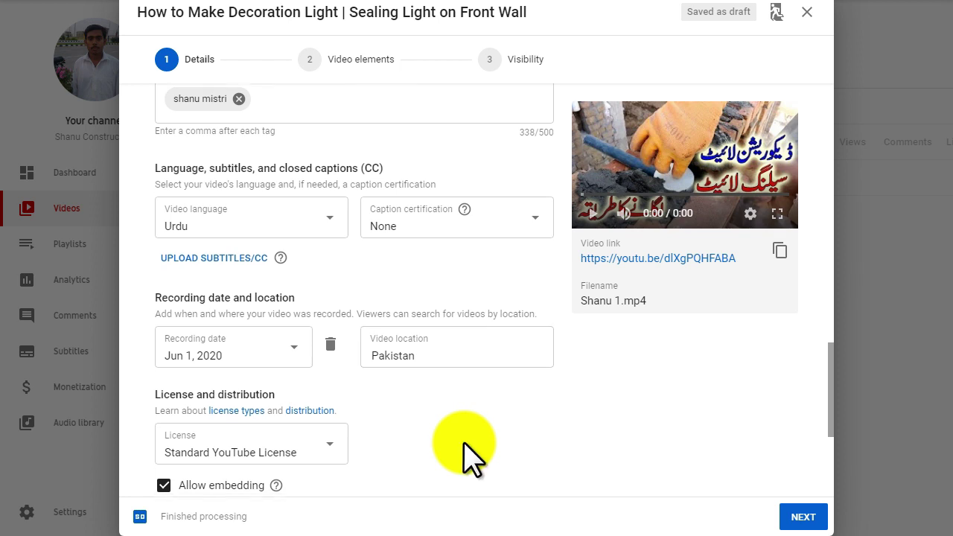
{"action": "scroll", "coordinate": [463, 453], "scroll_direction": "down", "scroll_amount": 2}
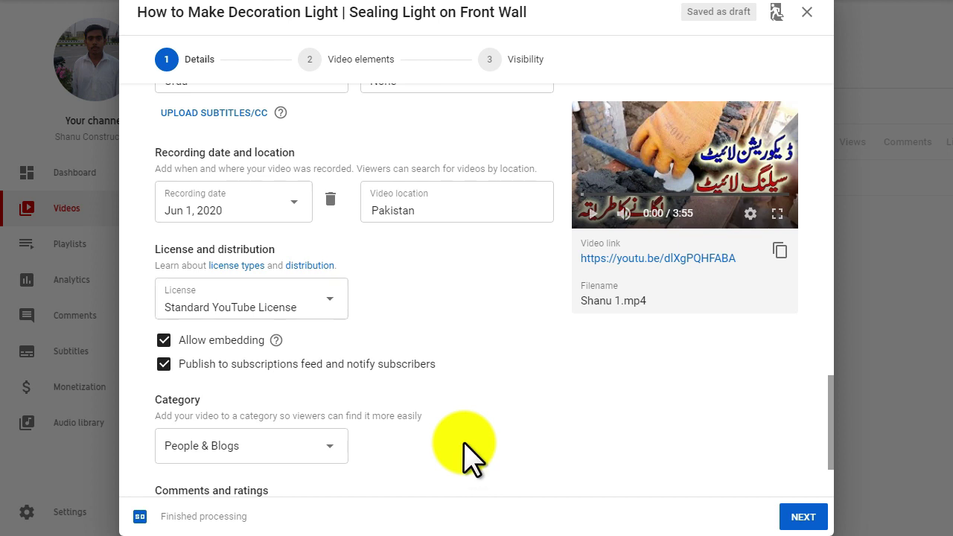
Set the video's category to Entertainment.
{"action": "scroll", "coordinate": [465, 450], "scroll_direction": "down", "scroll_amount": 2}
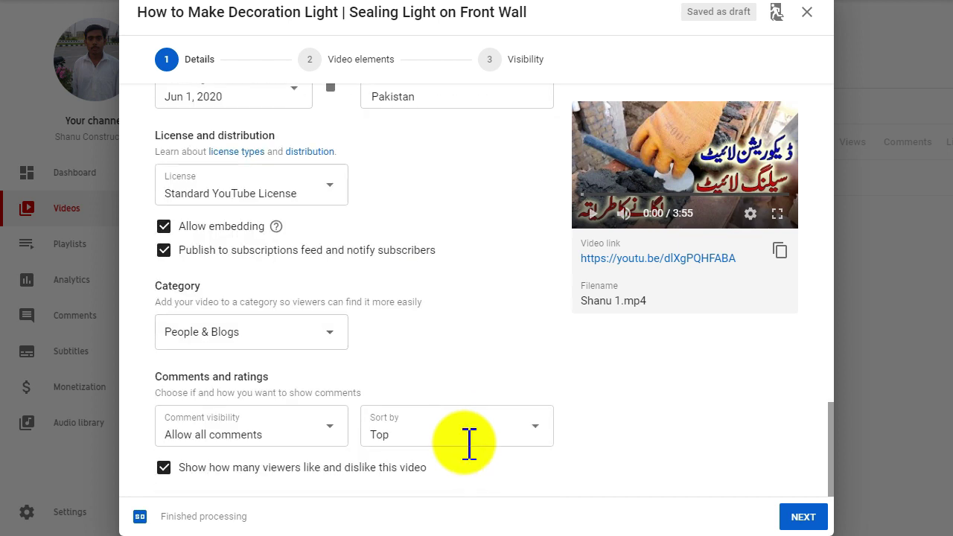
{"action": "key", "text": "space"}
{"action": "key", "text": "Up"}
{"action": "key", "text": "Up"}
{"action": "key", "text": "Up"}
{"action": "key", "text": "Up"}
{"action": "key", "text": "Up"}
{"action": "key", "text": "Up"}
{"action": "key", "text": "Up"}
{"action": "key", "text": "Up"}
{"action": "key", "text": "Up"}
{"action": "key", "text": "Up"}
{"action": "key", "text": "Return"}
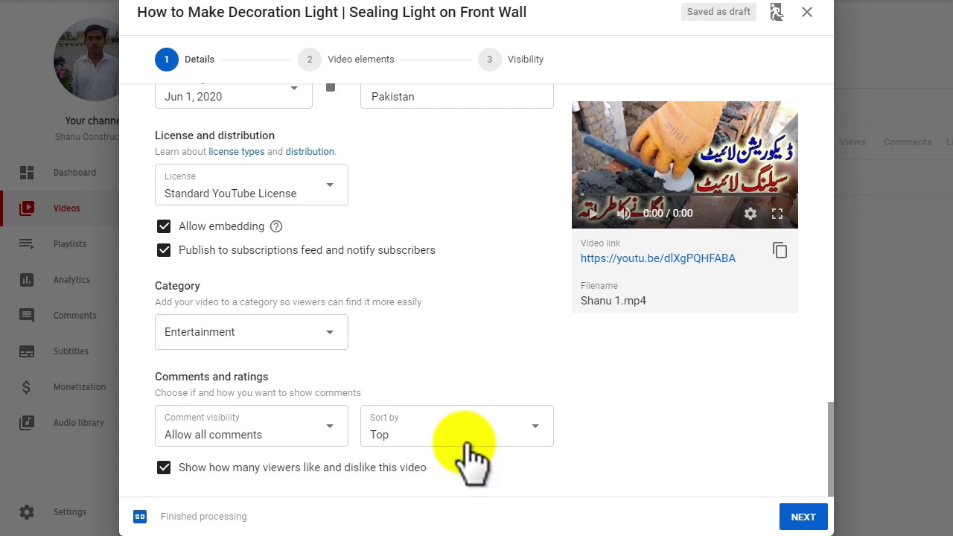
Proceed from the video details past the video elements, without adding an end screen or cards, to the visibility settings.
{"action": "scroll", "coordinate": [467, 443], "scroll_direction": "up", "scroll_amount": 4}
{"action": "scroll", "coordinate": [467, 443], "scroll_direction": "up", "scroll_amount": 12}
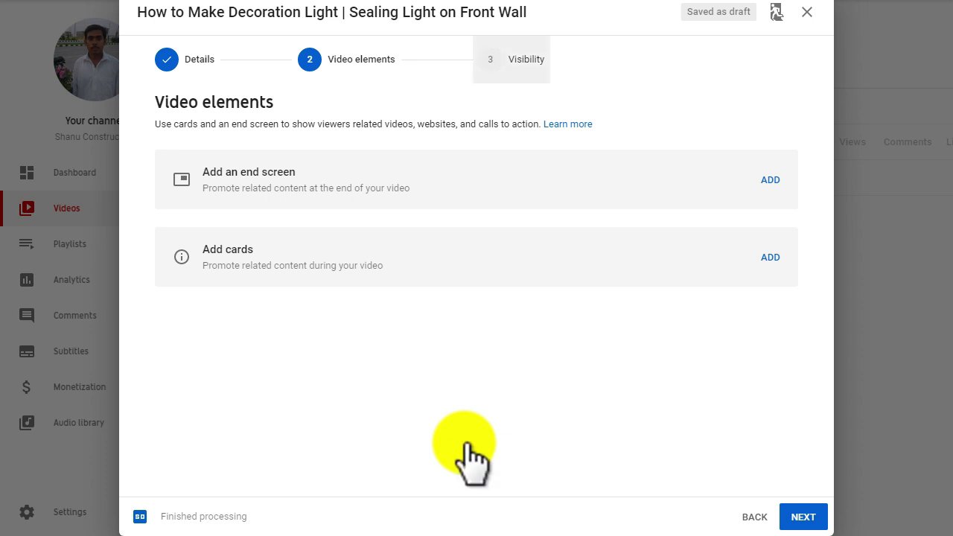
{"action": "key", "text": "Return"}
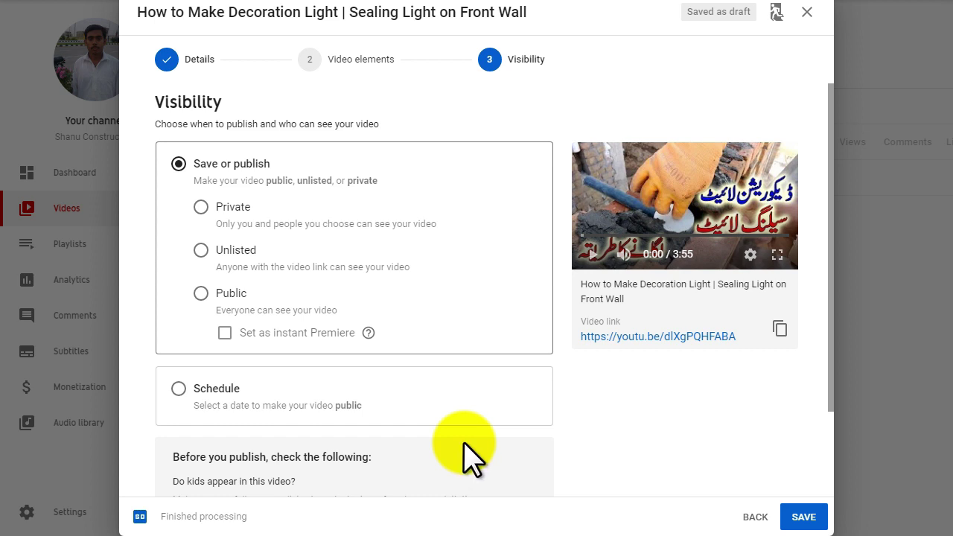
{"action": "key", "text": "space"}
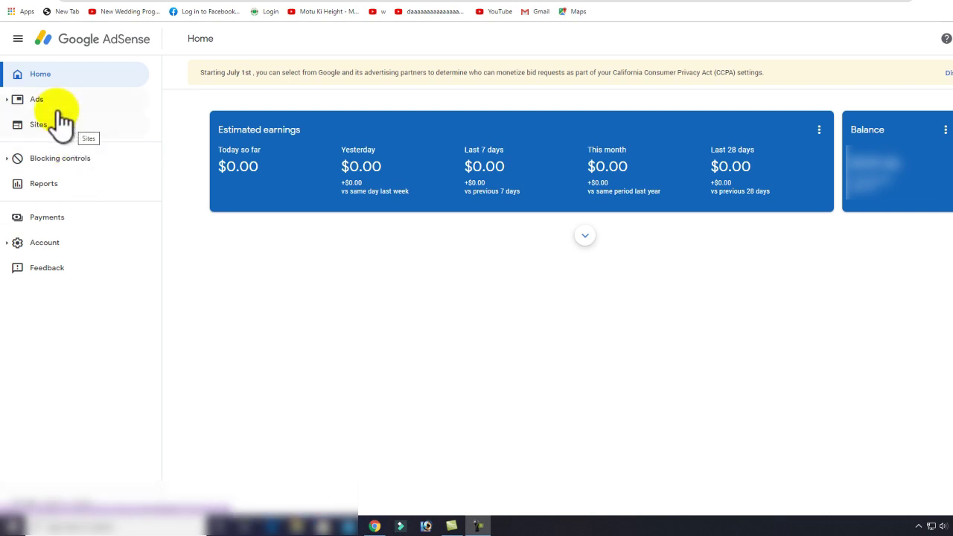
Switch to Google AdSense and view the payments overview and the blocking controls for all sites.
{"action": "left_click", "coordinate": [52, 223]}
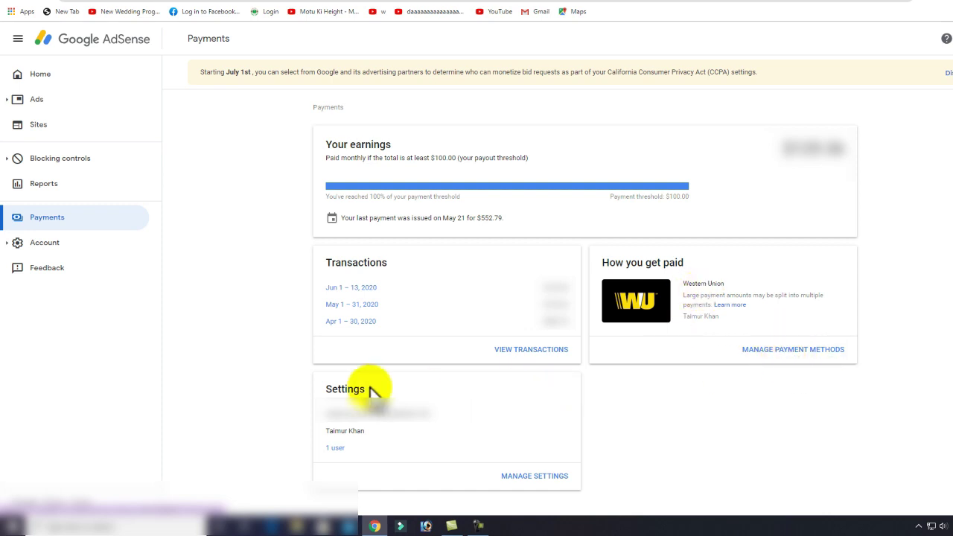
{"action": "left_click", "coordinate": [68, 167]}
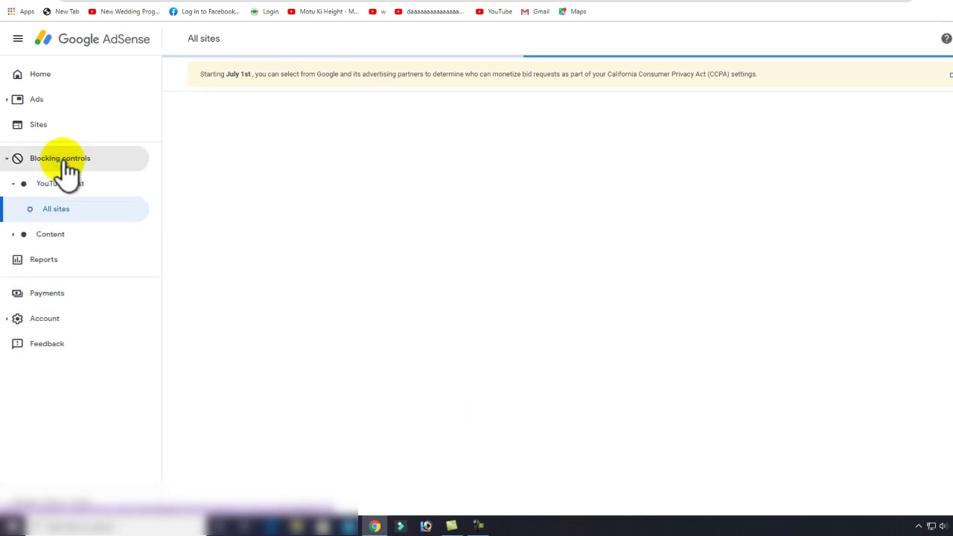